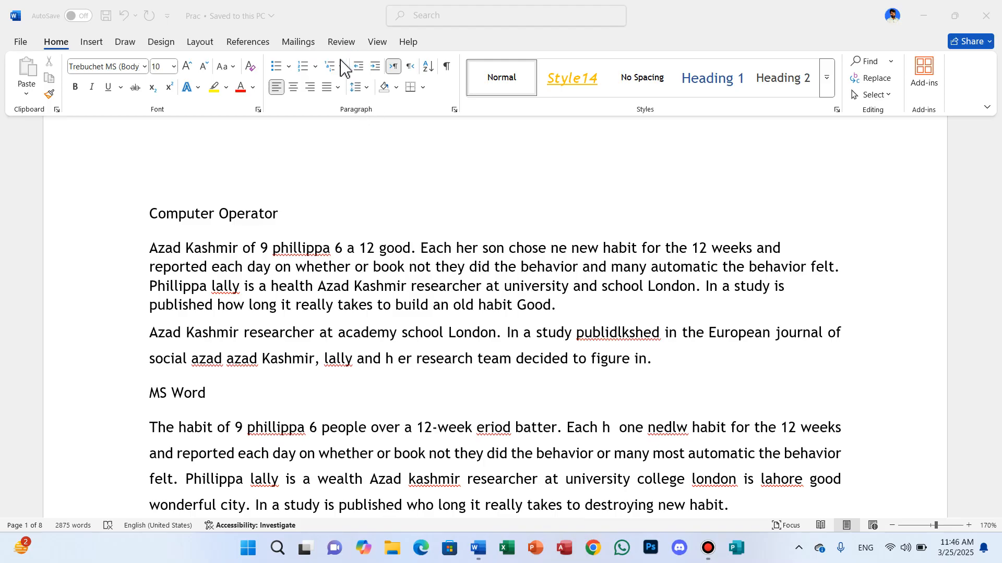
key(super+plus)
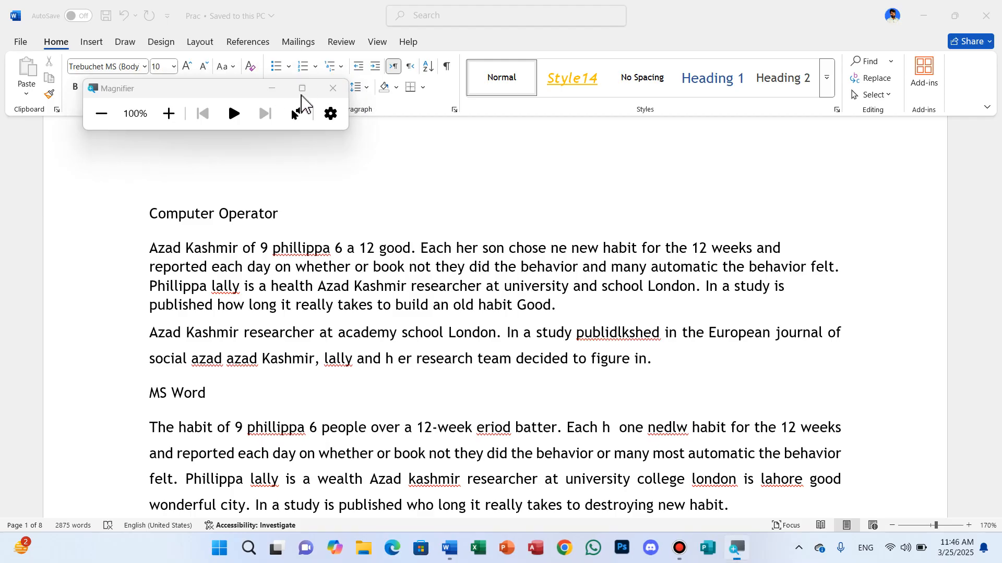
click(332, 89)
key(super+plus)
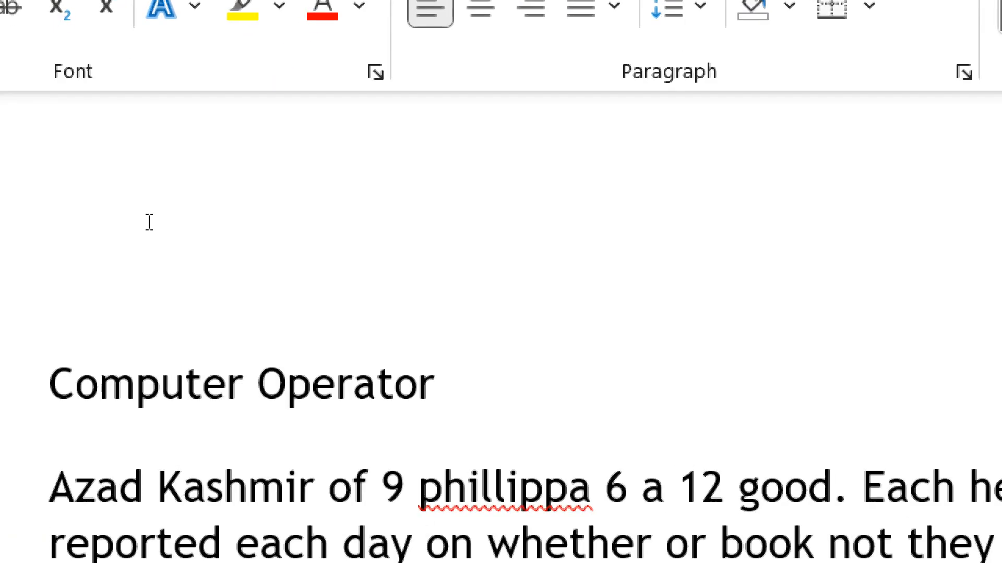
- Try center and right alignment on the "Computer Operator" heading and return it to left alignment
triple_click(146, 213)
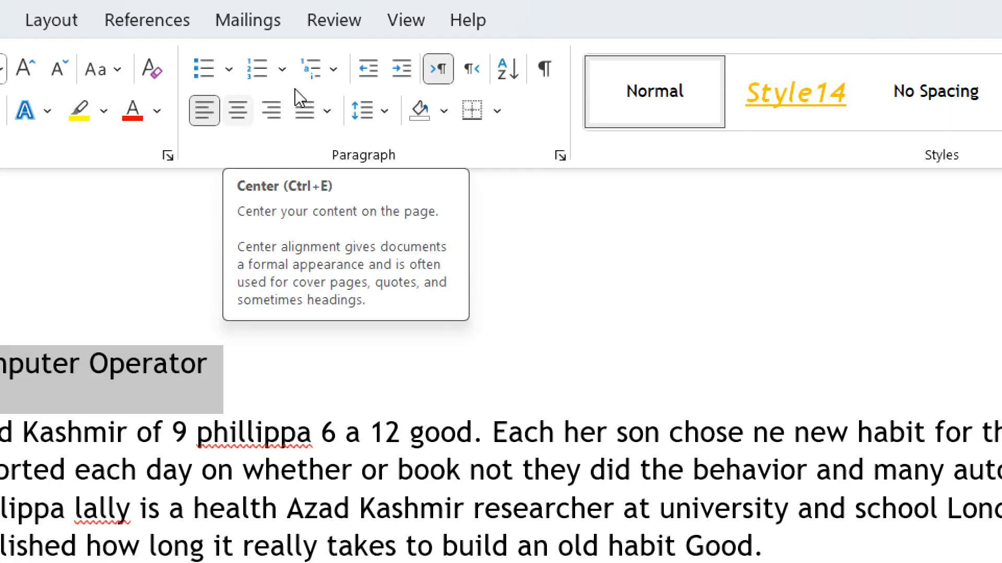
key(super)
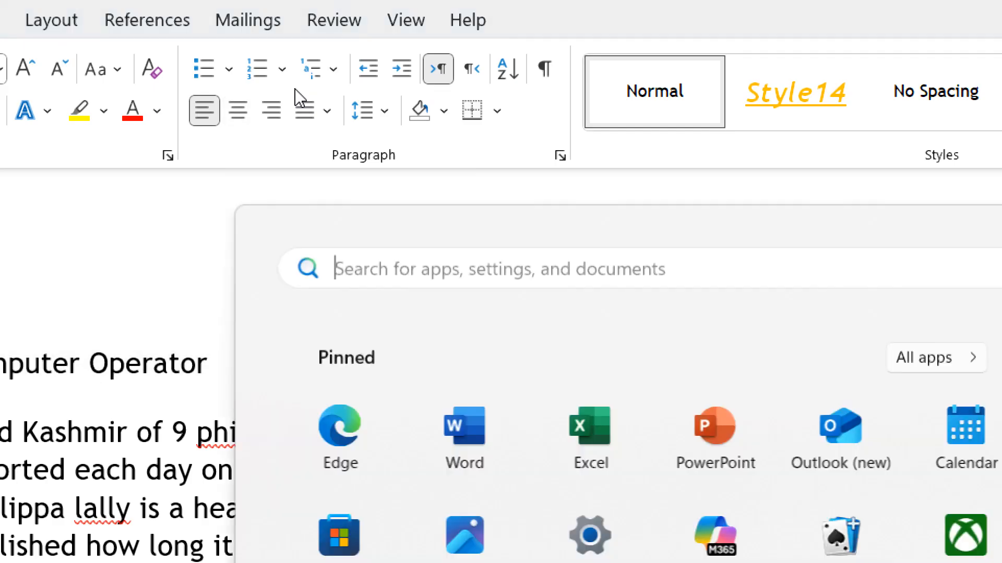
key(super)
key(super)
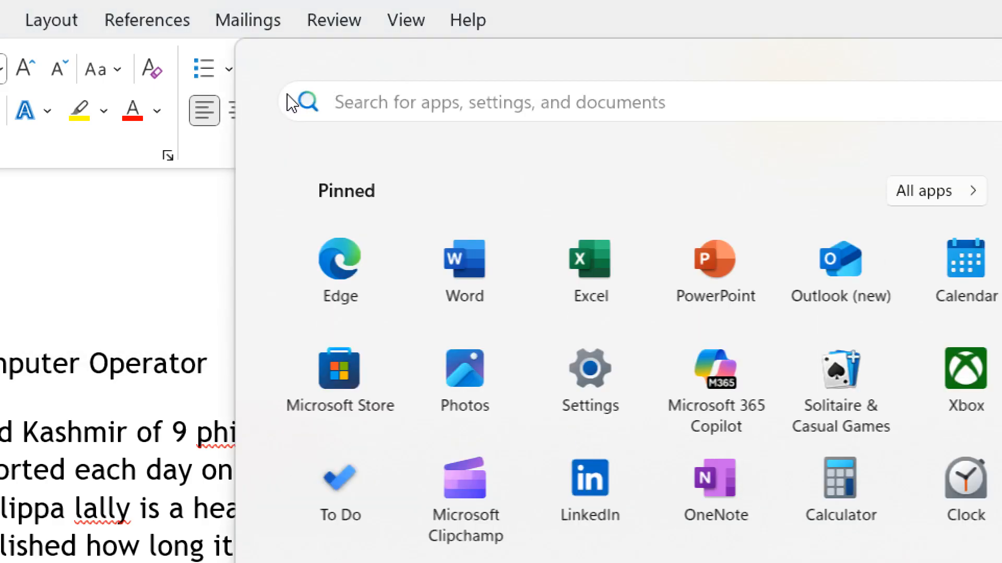
key(super)
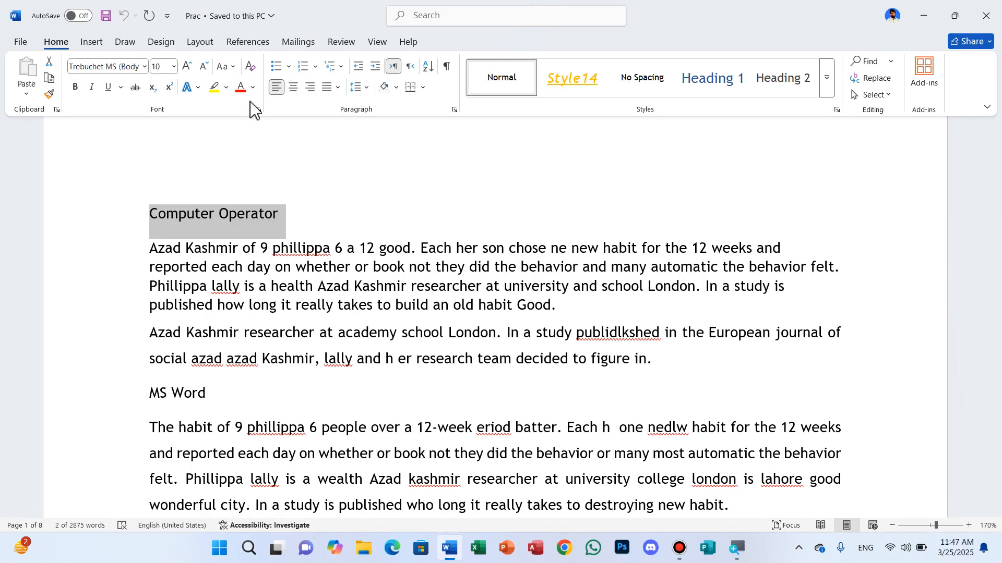
click(497, 39)
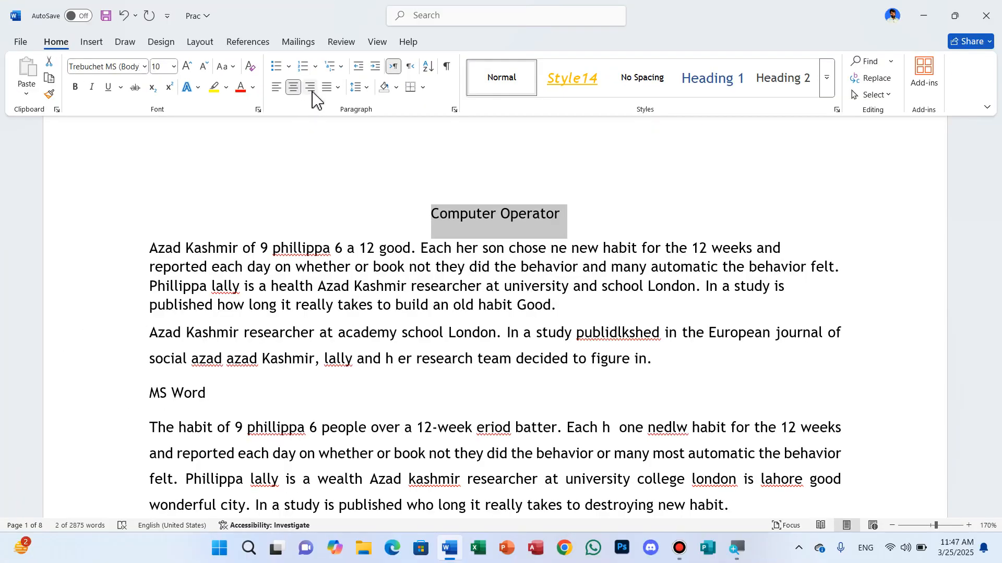
click(324, 86)
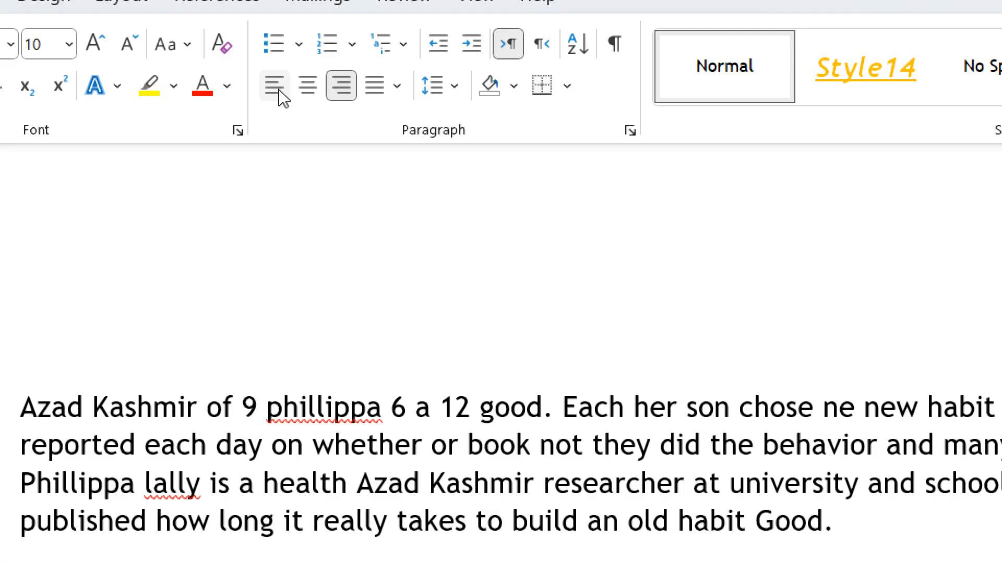
click(275, 87)
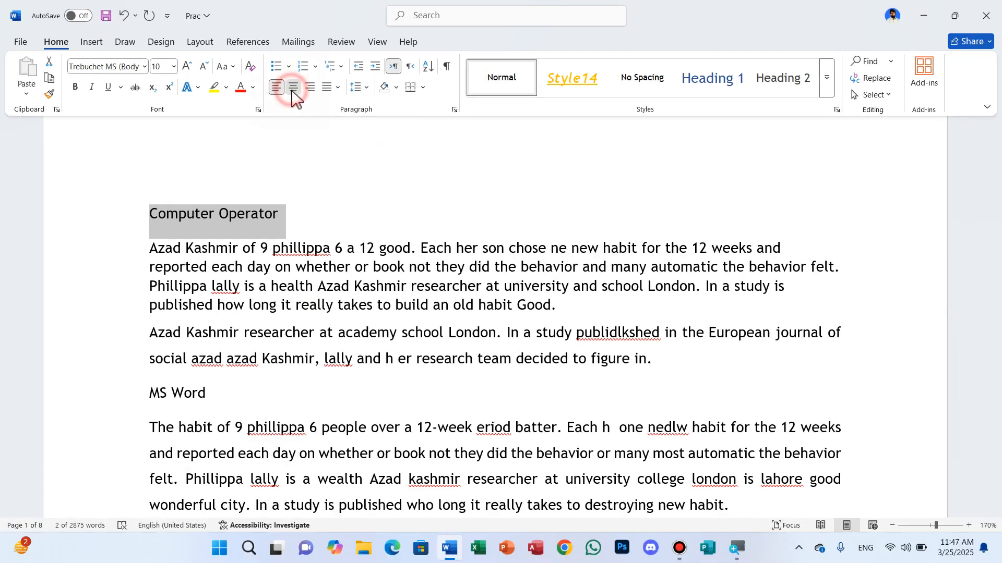
click(296, 94)
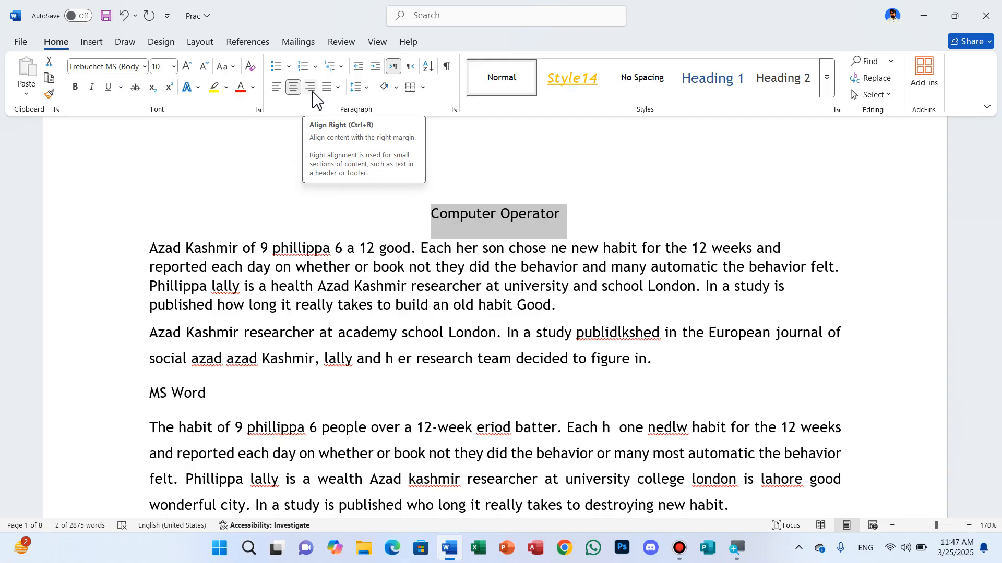
click(313, 92)
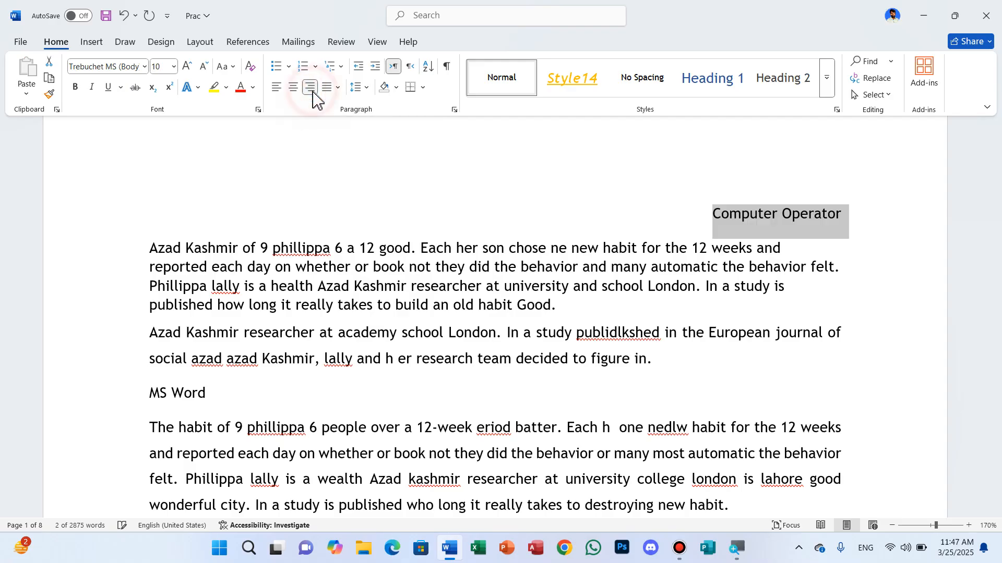
click(277, 88)
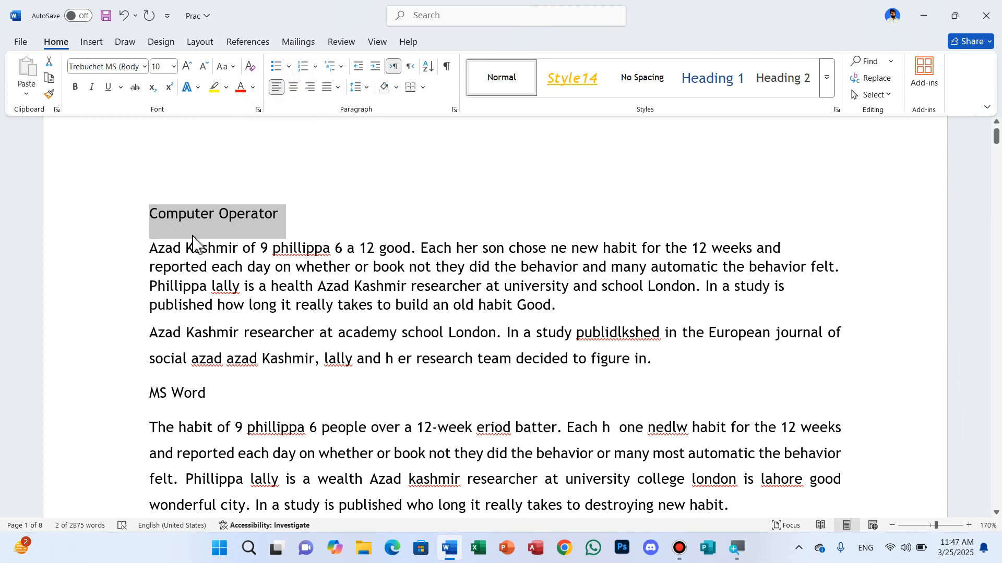
- Try center and right alignment on the first body paragraph under "Computer Operator" and return it to left alignment
drag(150, 245, 551, 308)
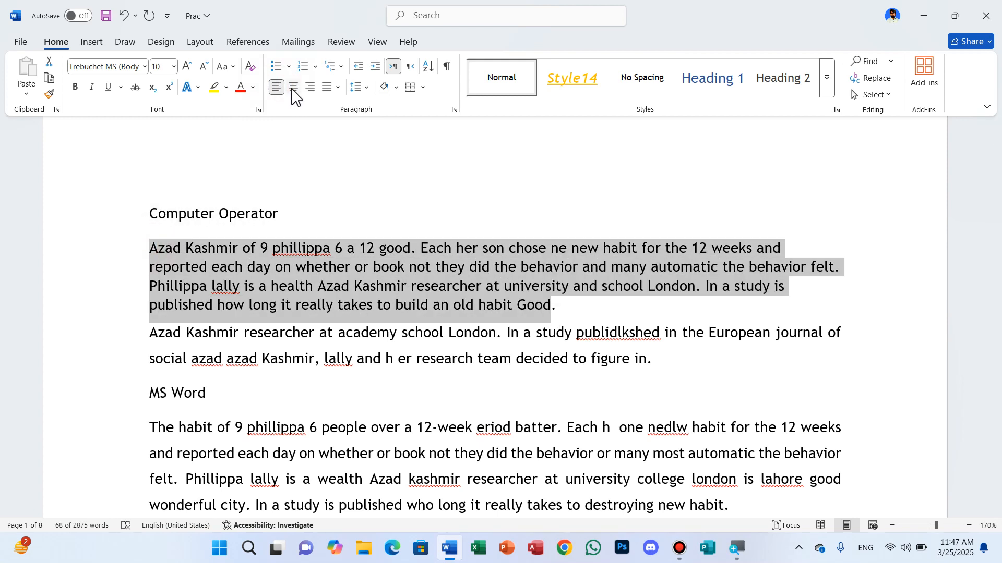
click(293, 89)
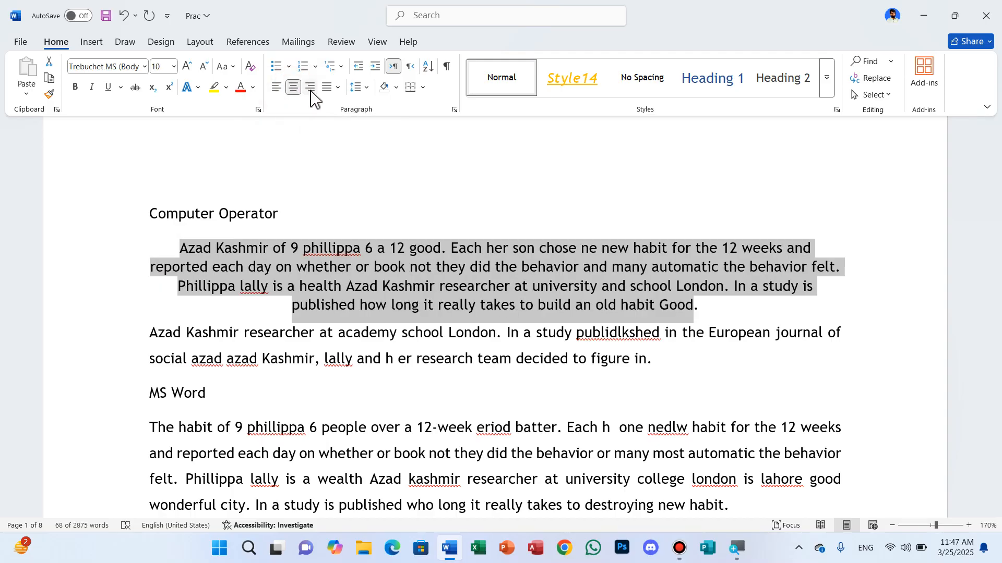
click(311, 89)
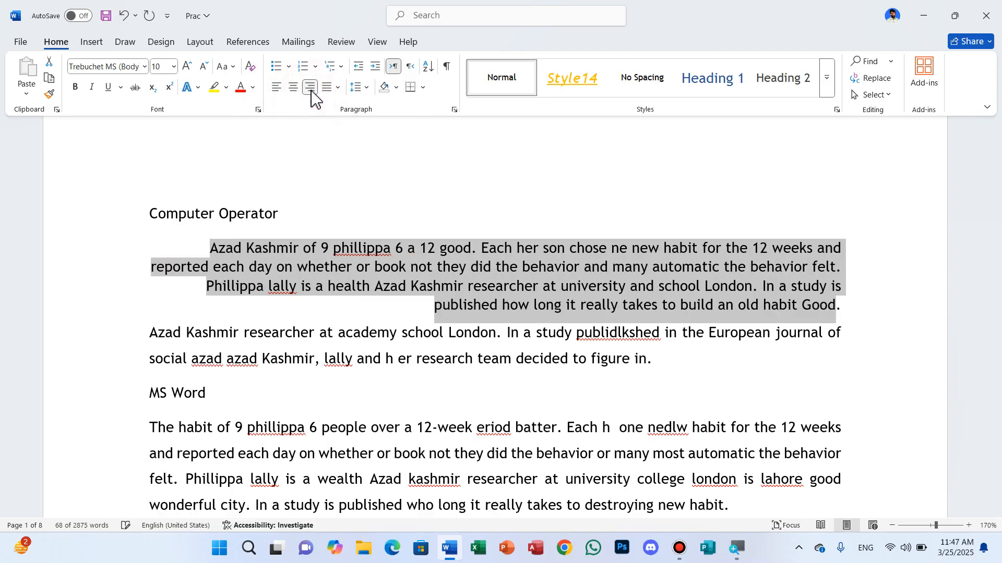
click(277, 88)
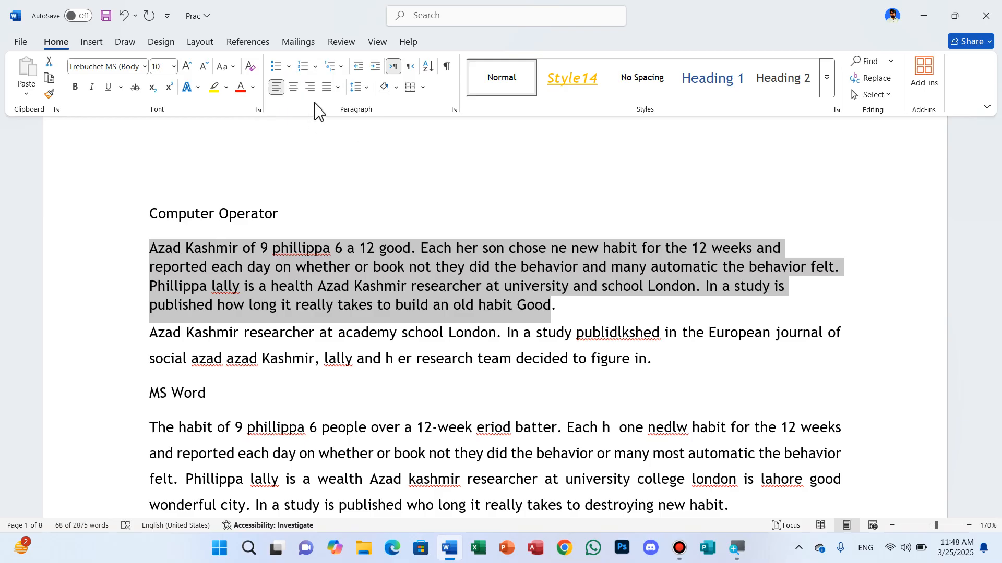
- Justify the first body paragraph under "Computer Operator" with the plain Justify option
click(336, 89)
click(336, 88)
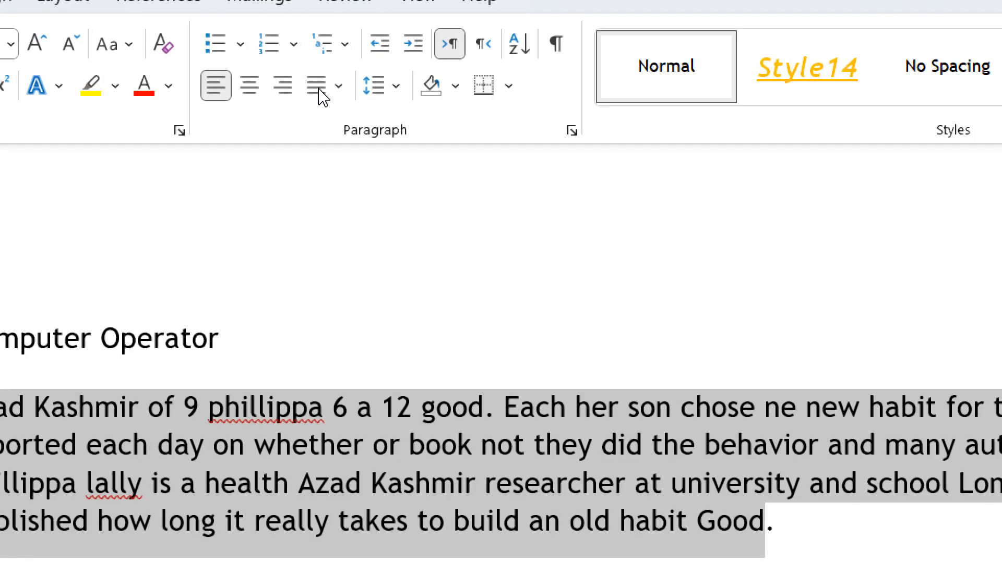
click(340, 87)
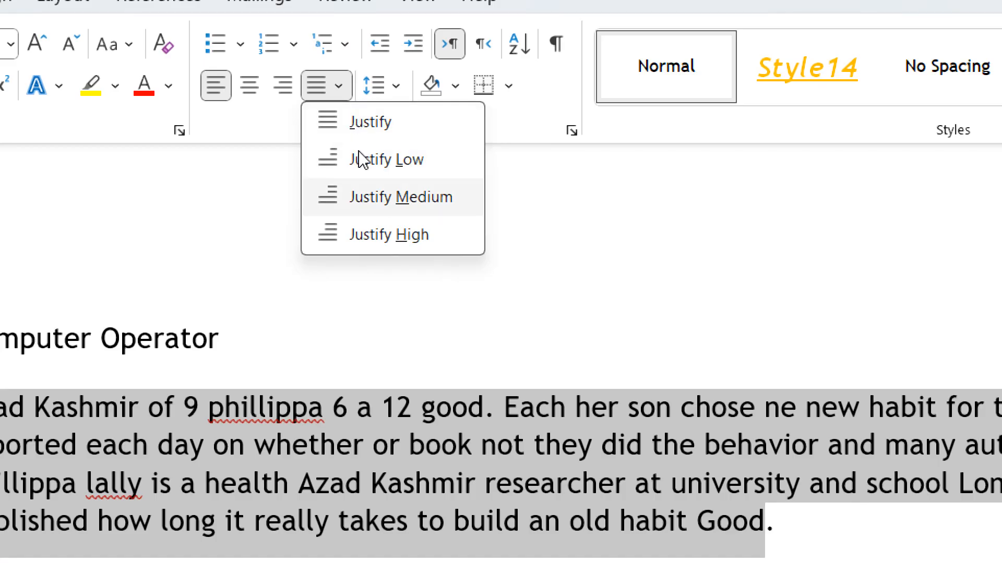
click(340, 89)
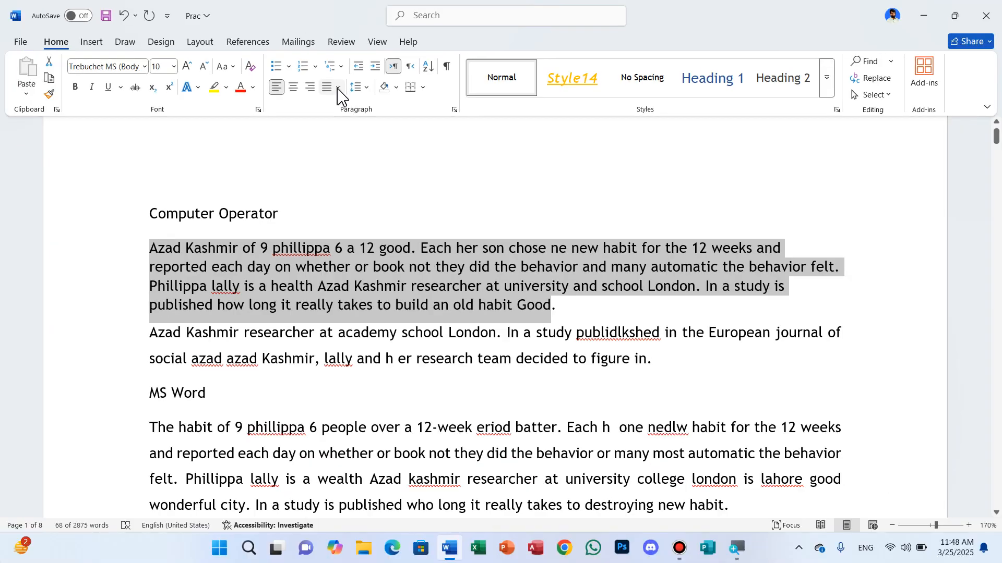
click(340, 89)
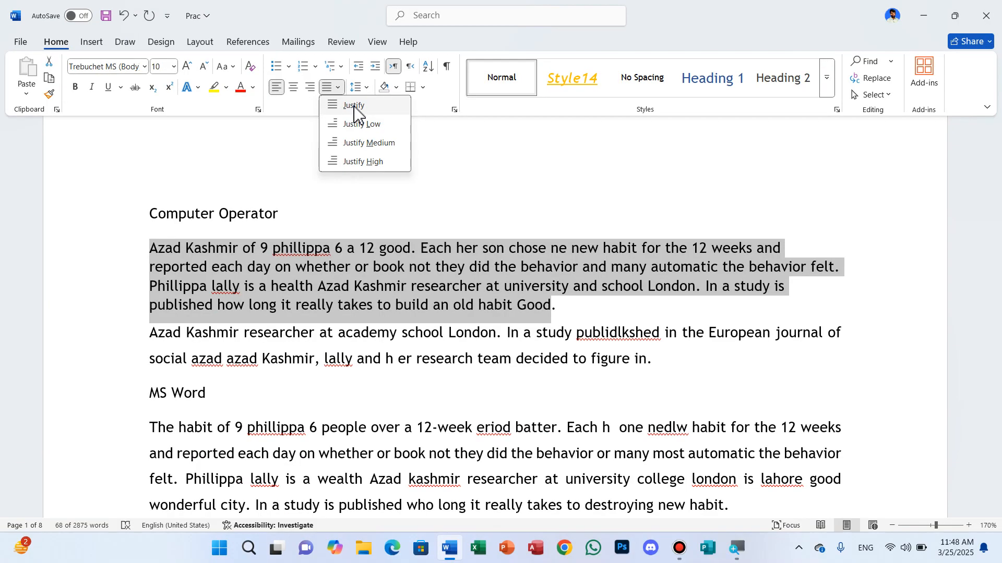
click(354, 106)
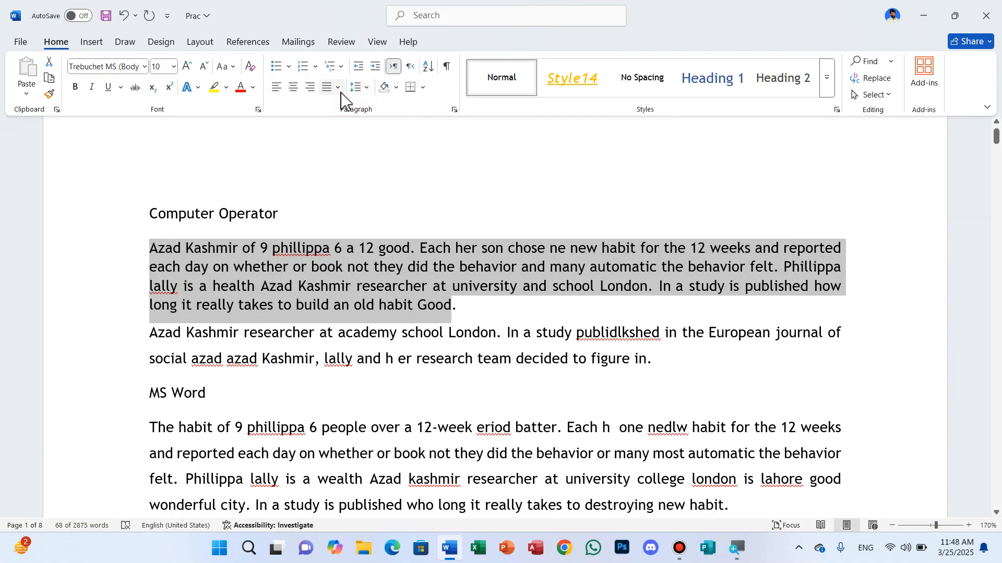
- Try Justify Low, Justify Medium and Justify High on the selected paragraph and return it to plain Justify
click(338, 89)
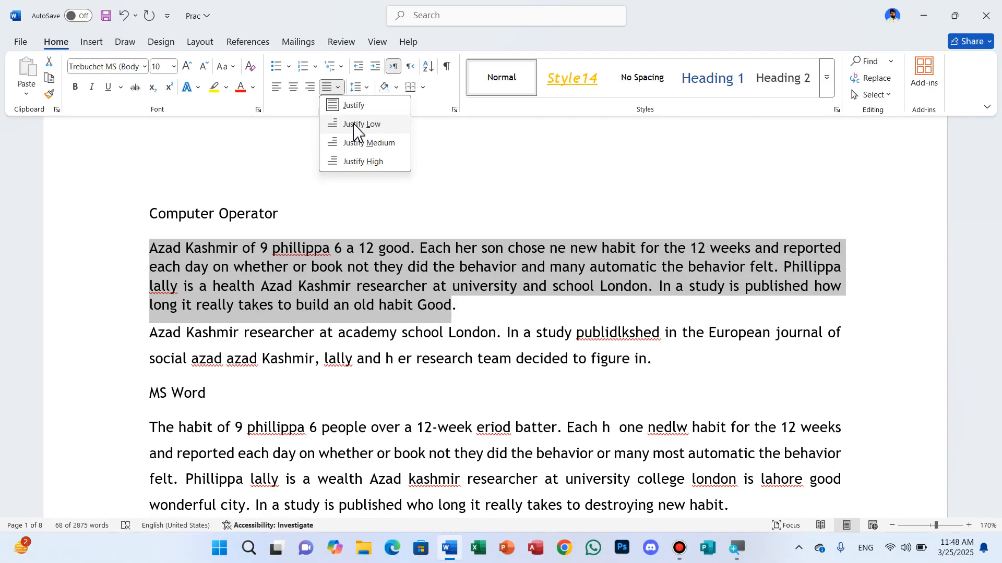
click(360, 126)
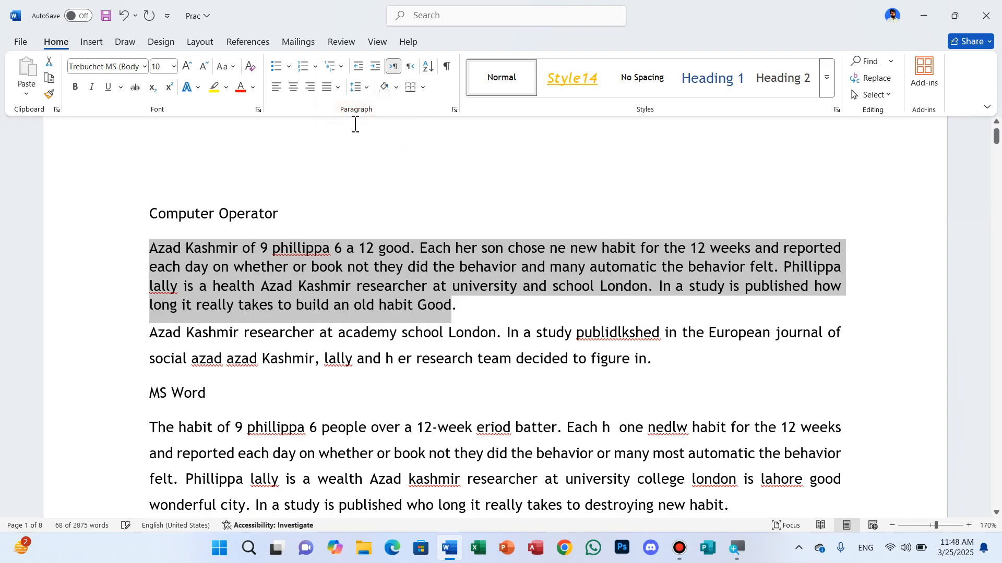
click(337, 88)
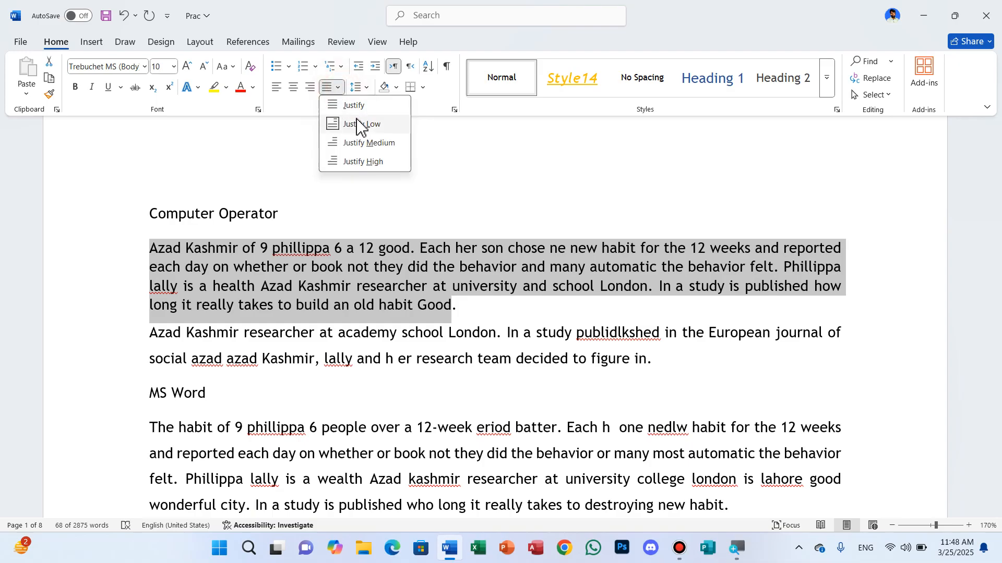
click(363, 143)
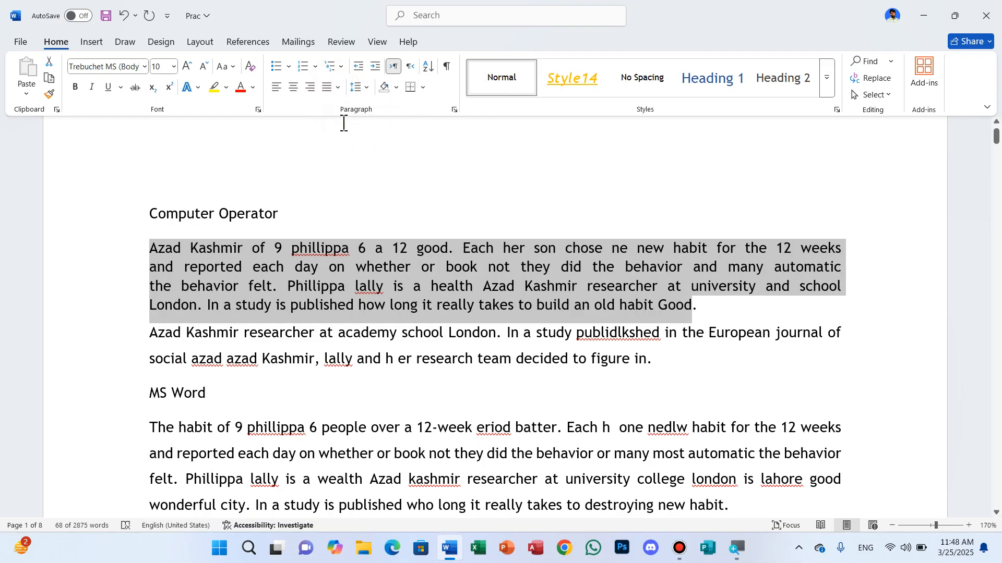
click(337, 88)
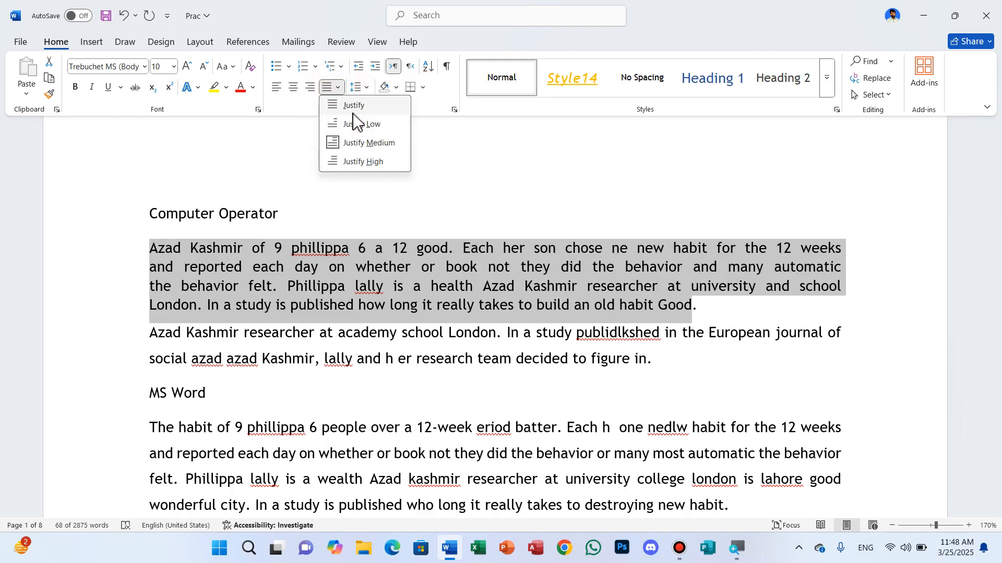
click(364, 162)
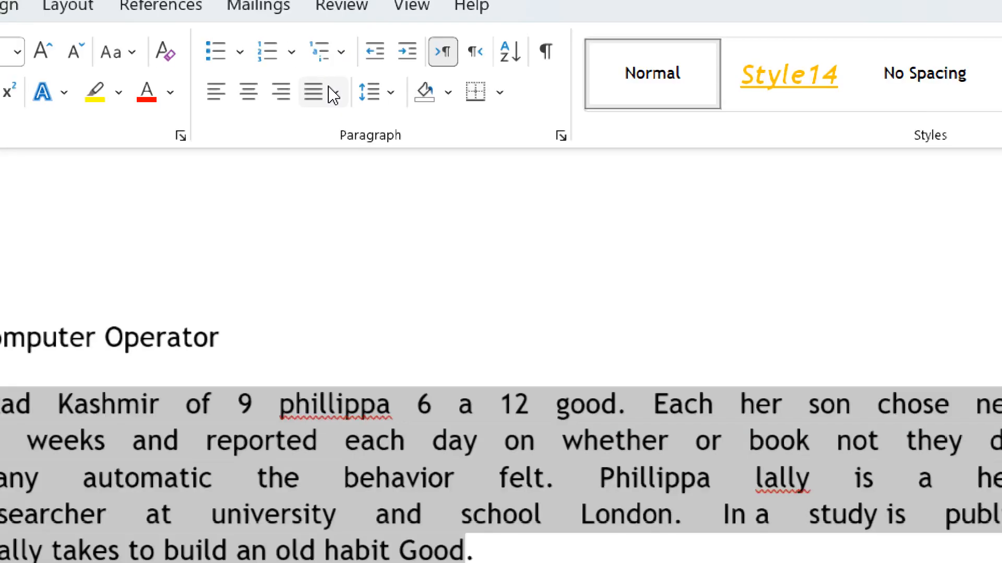
click(338, 87)
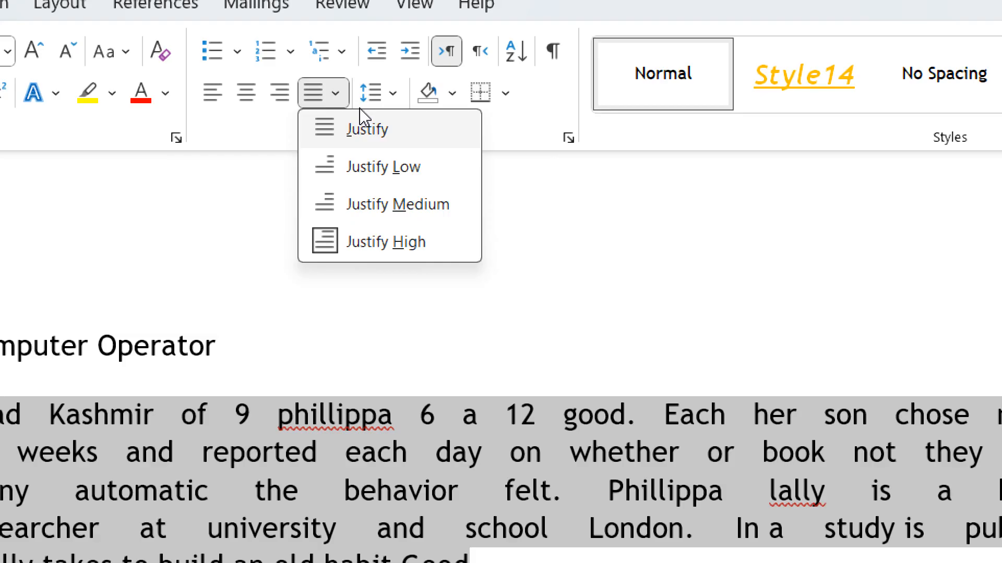
click(360, 111)
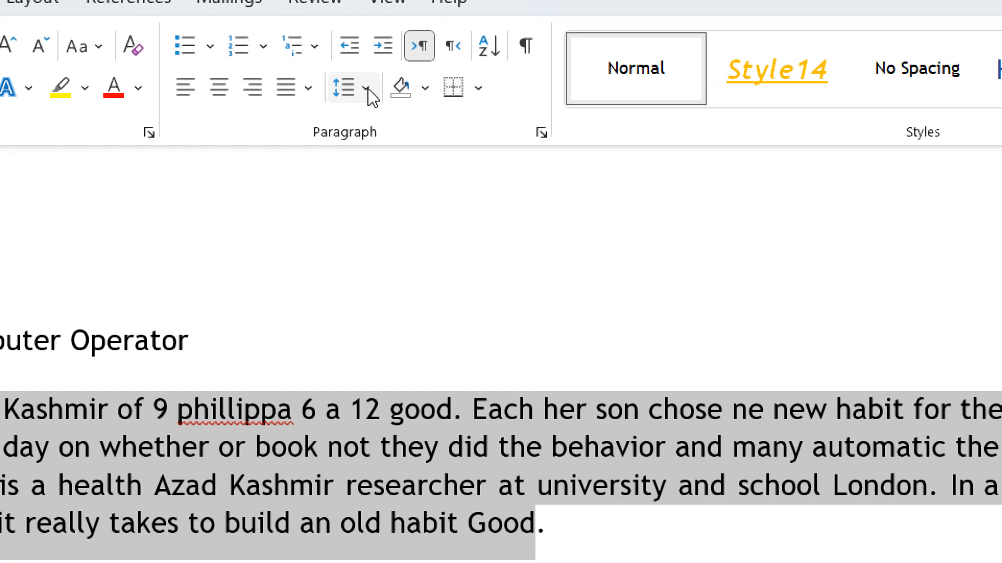
- Set the line spacing of the selected first body paragraph to 1.0
click(368, 89)
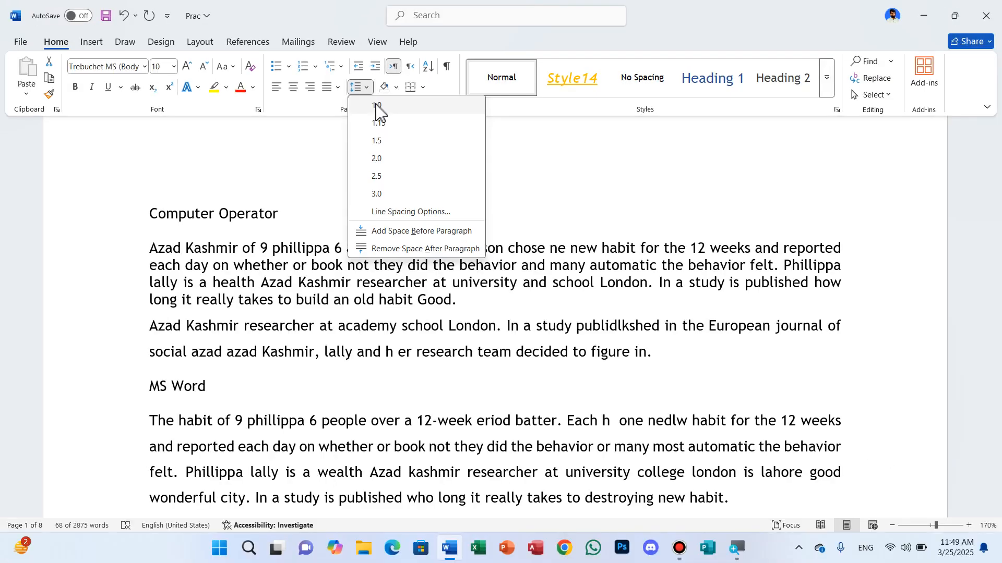
click(381, 122)
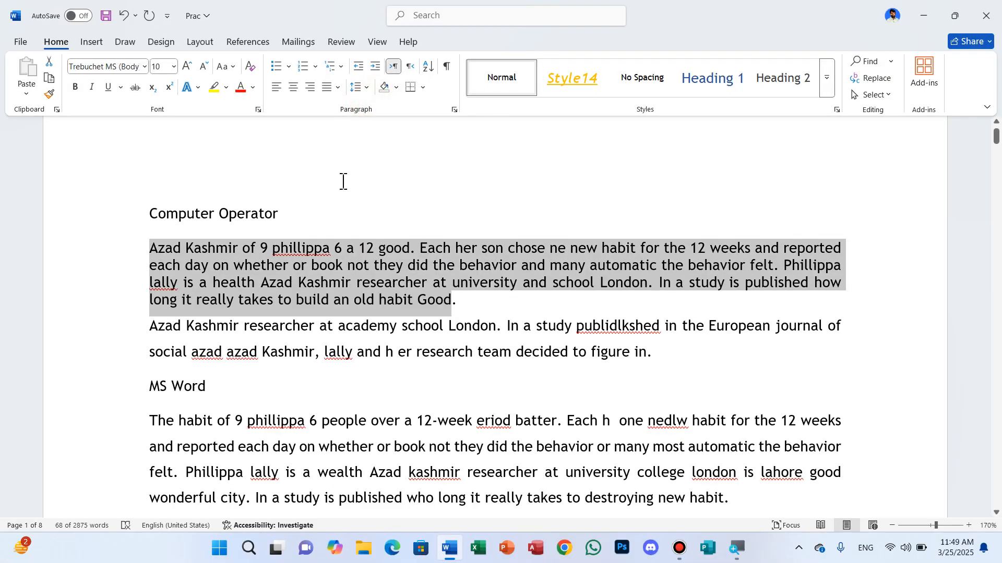
- Set a custom Multiple line spacing of 8 for the selected first body paragraph
click(366, 88)
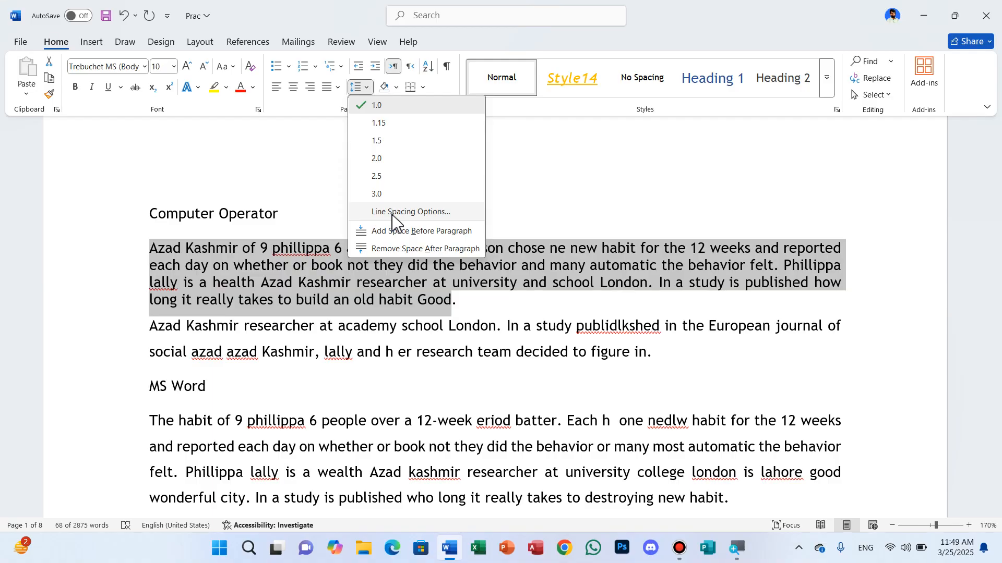
click(393, 212)
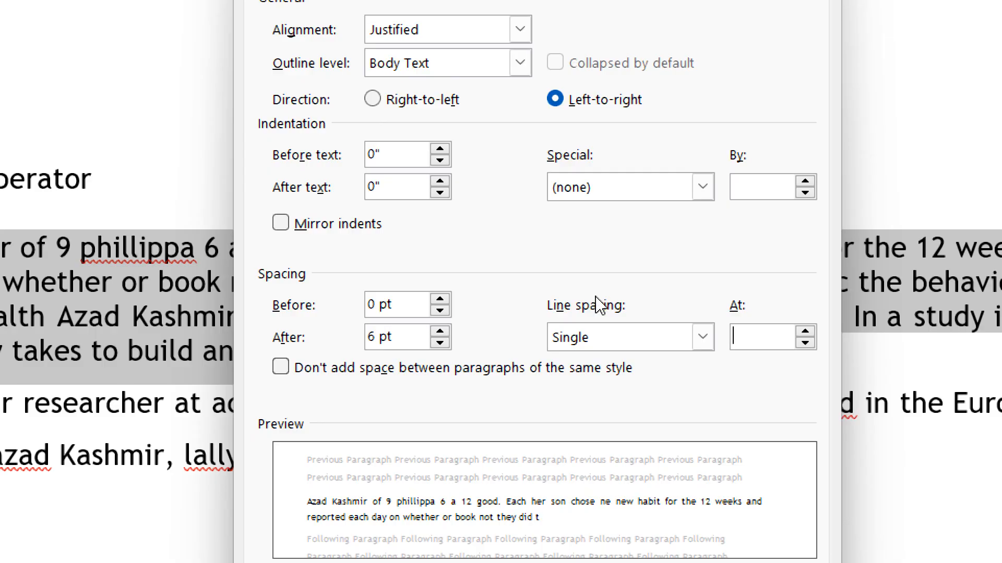
text(1)
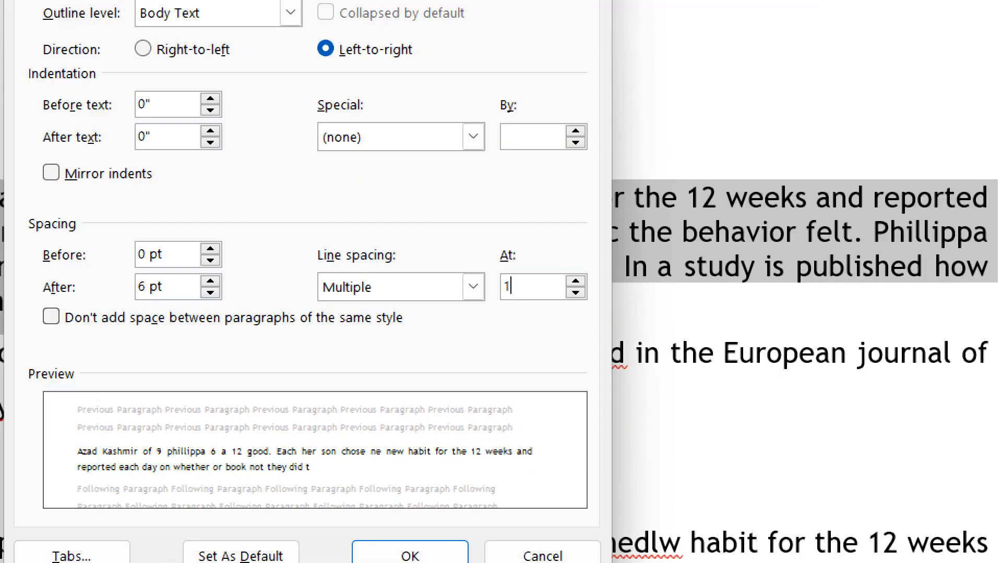
key(BackSpace)
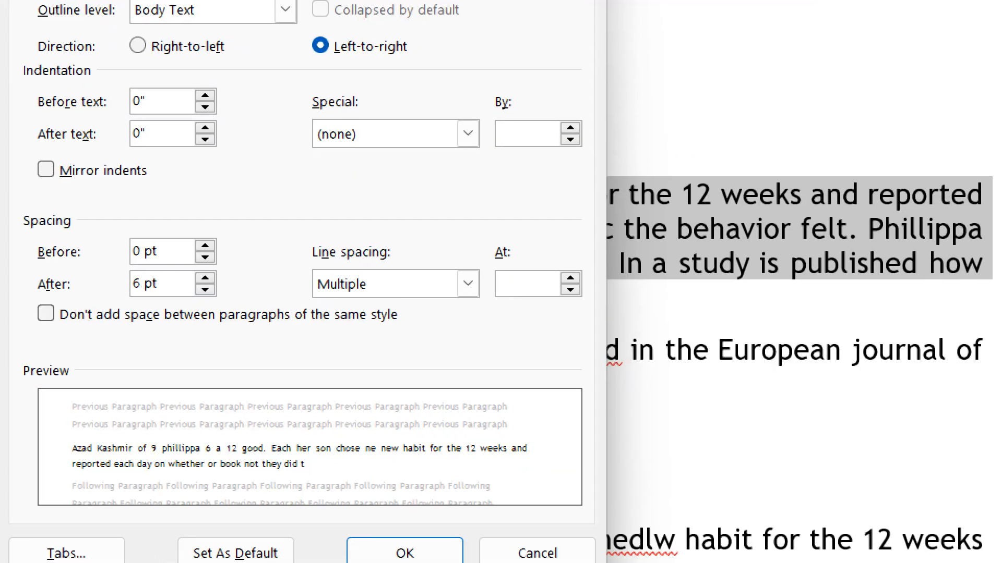
text(8)
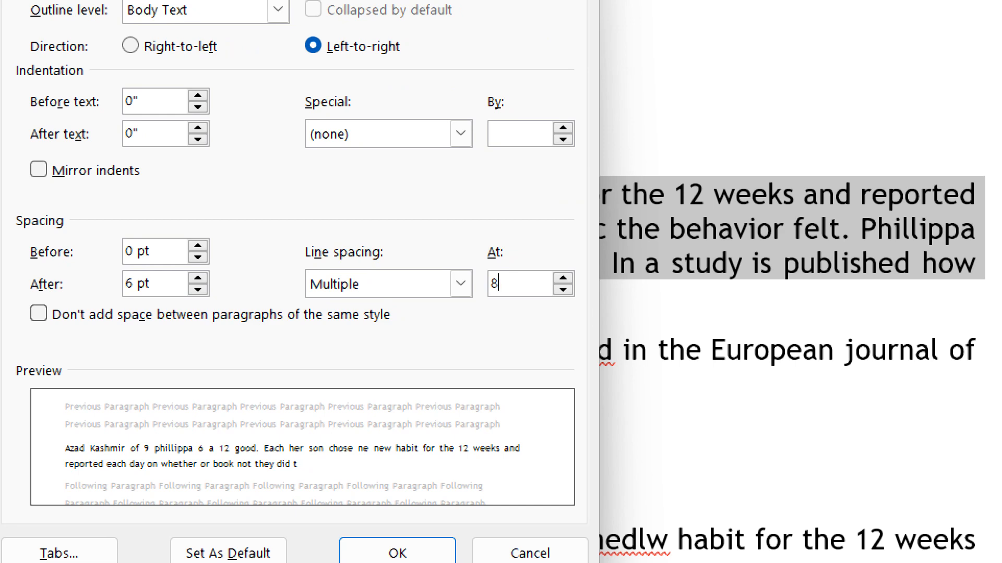
key(Return)
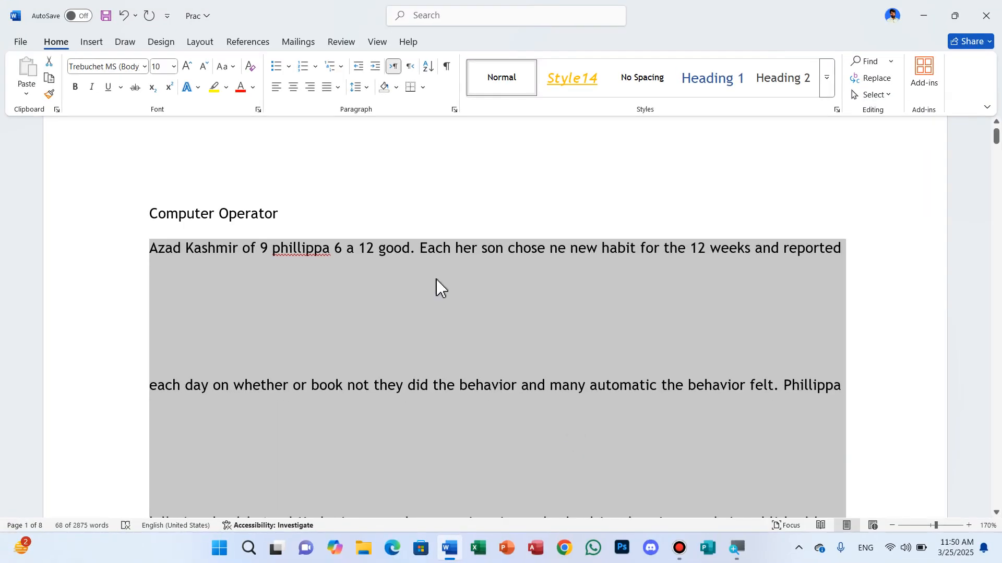
- Replace the selected paragraph's custom line spacing with 1.5
click(367, 90)
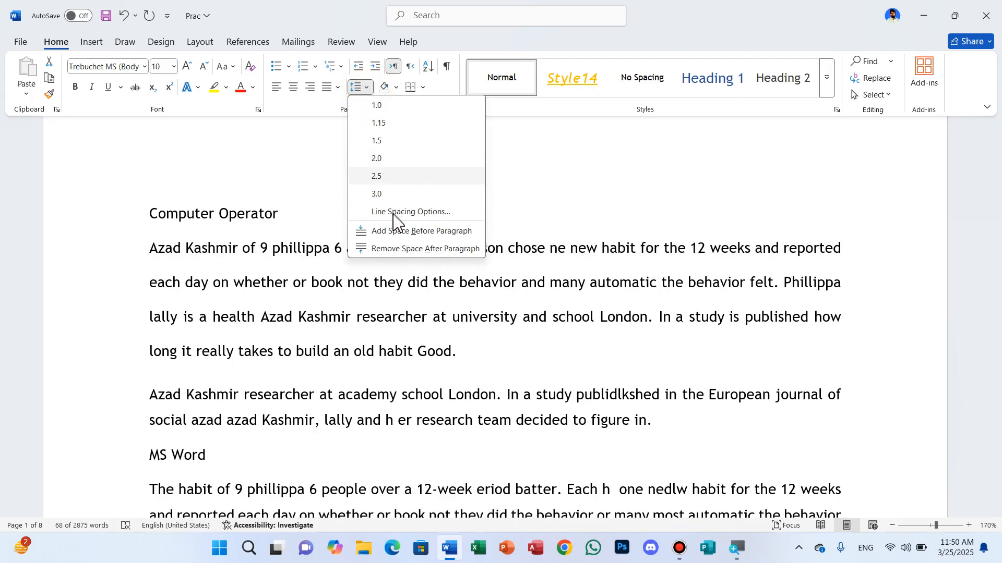
click(392, 214)
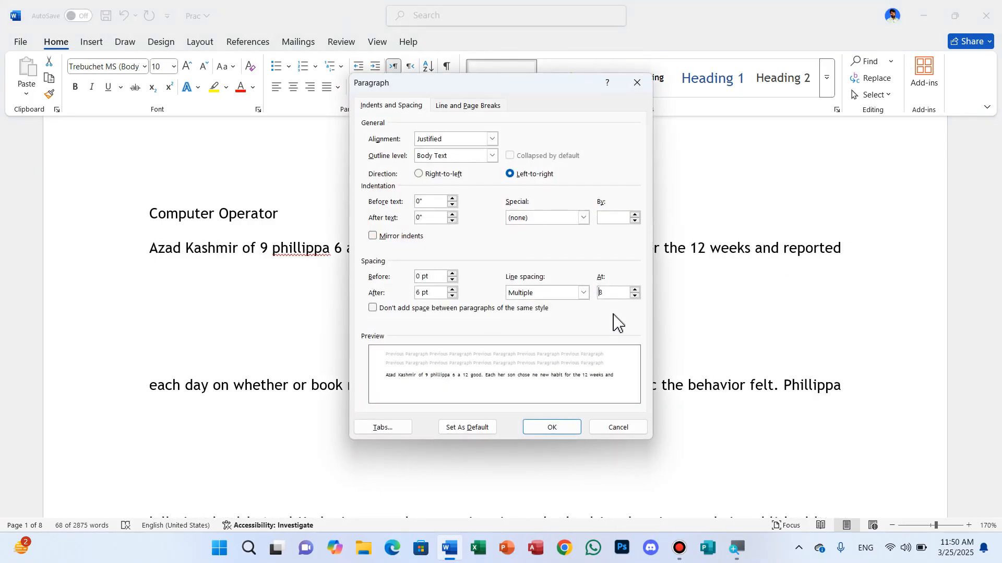
click(622, 297)
key(BackSpace)
click(551, 428)
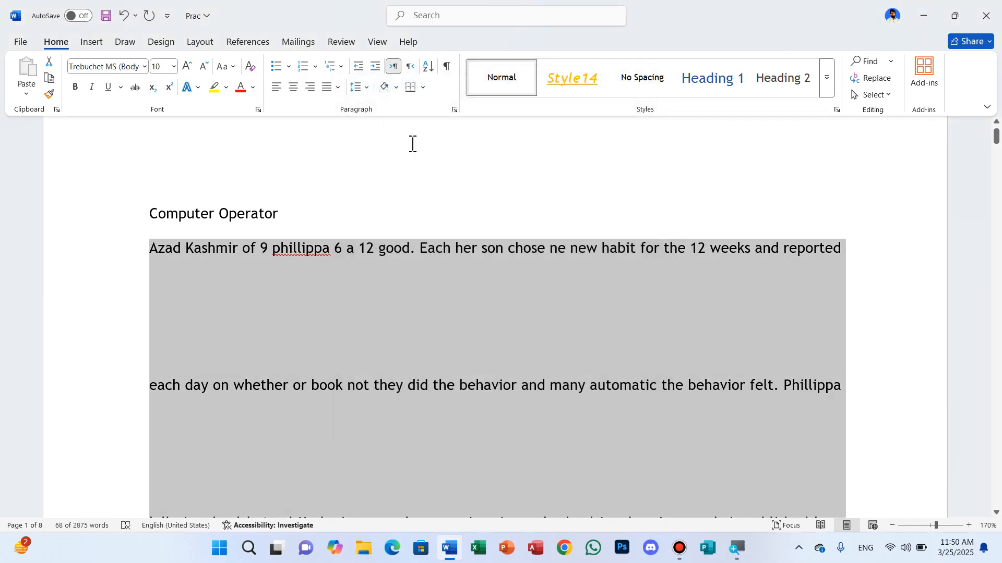
click(365, 89)
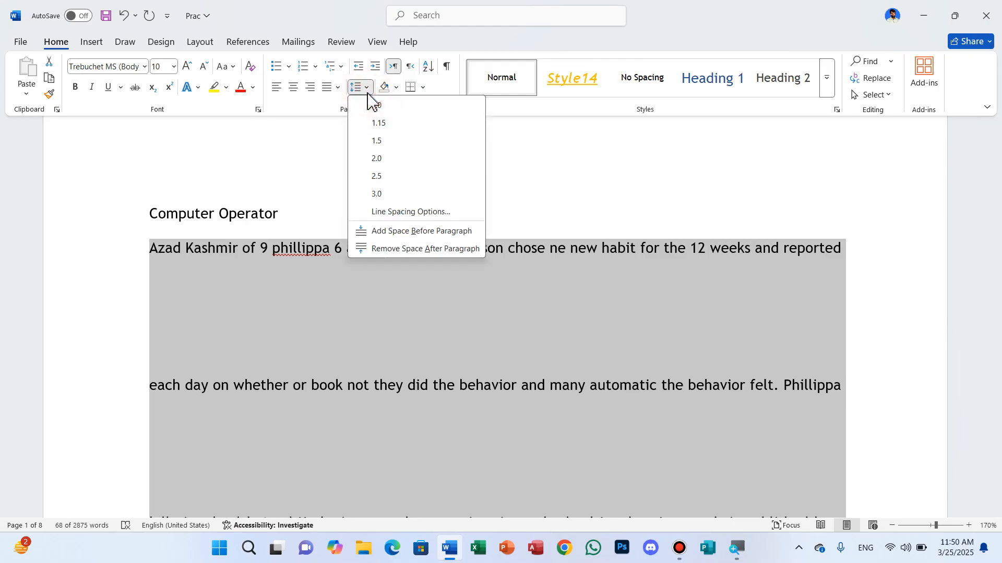
click(381, 145)
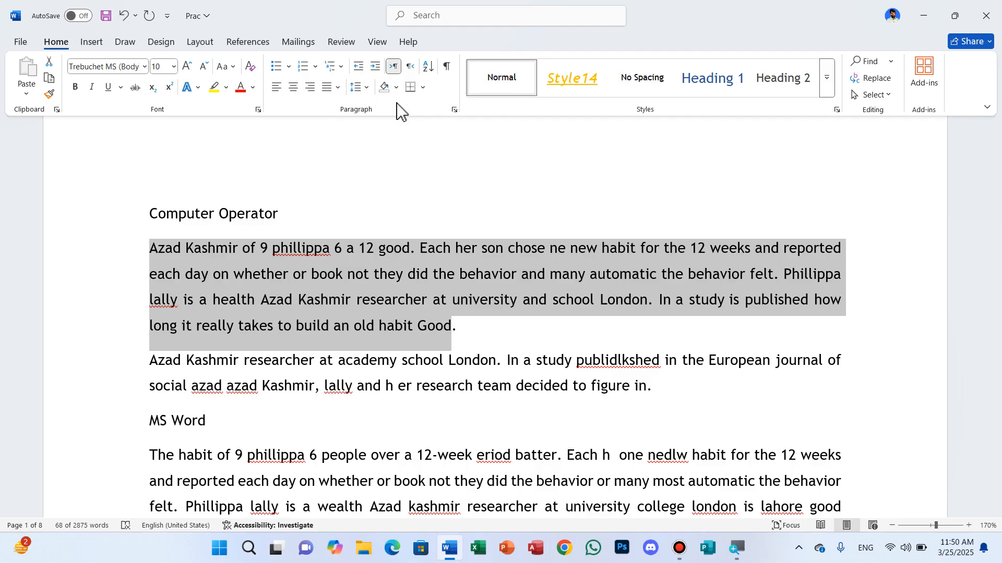
- Preview shading colors on the text from the first body paragraph through the "MS Word" heading, without applying any
click(246, 266)
drag(148, 248, 689, 414)
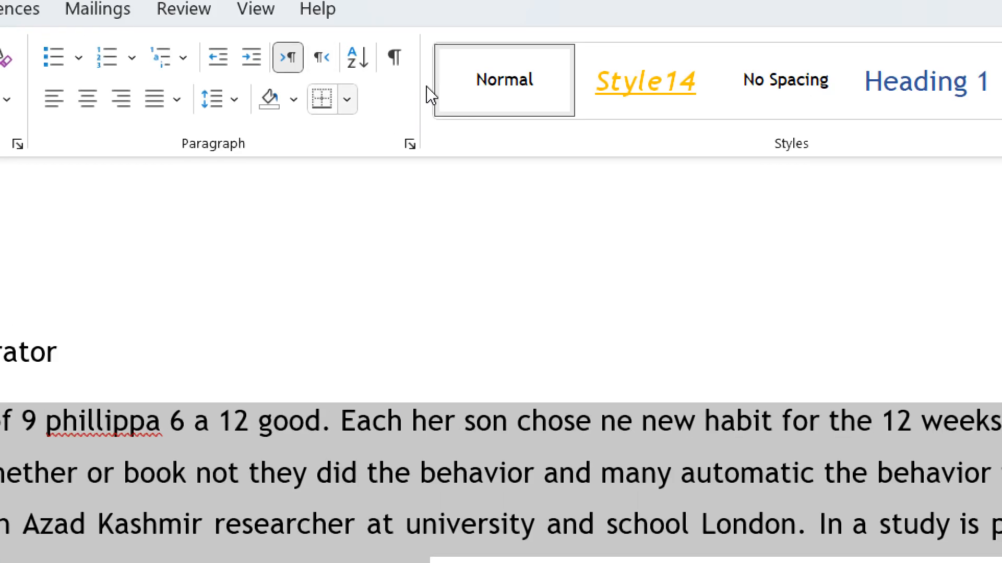
click(347, 99)
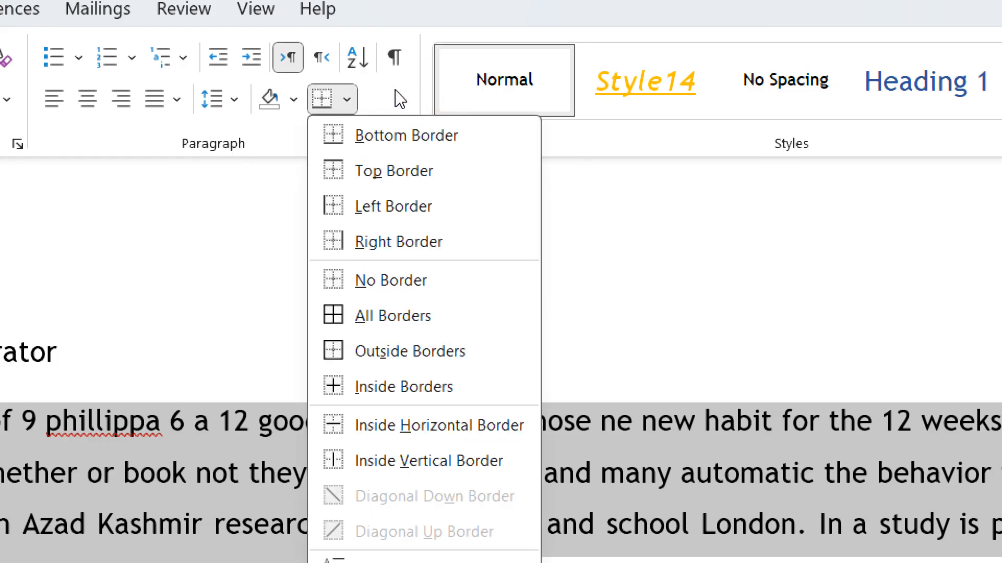
click(293, 99)
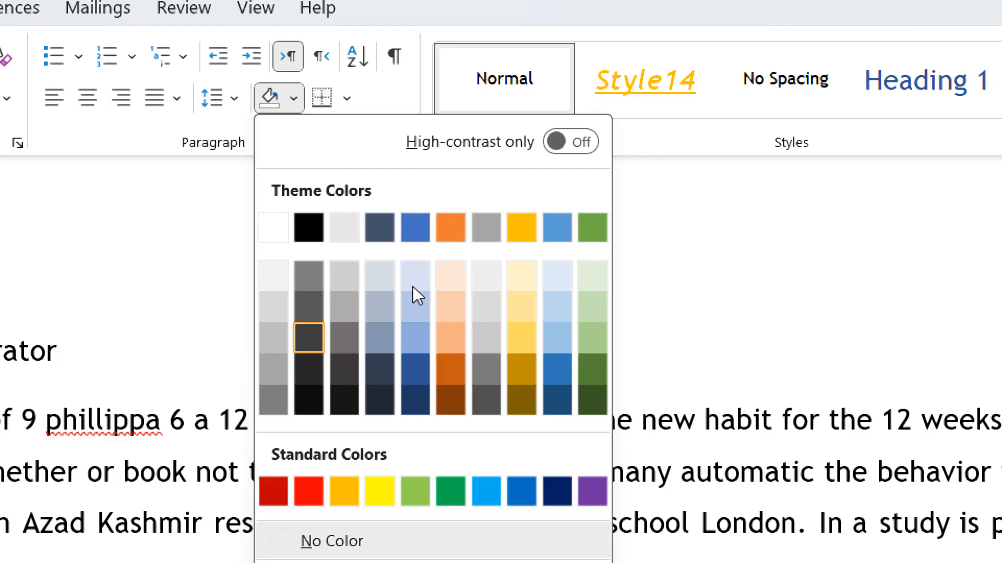
key(Right)
key(Right)
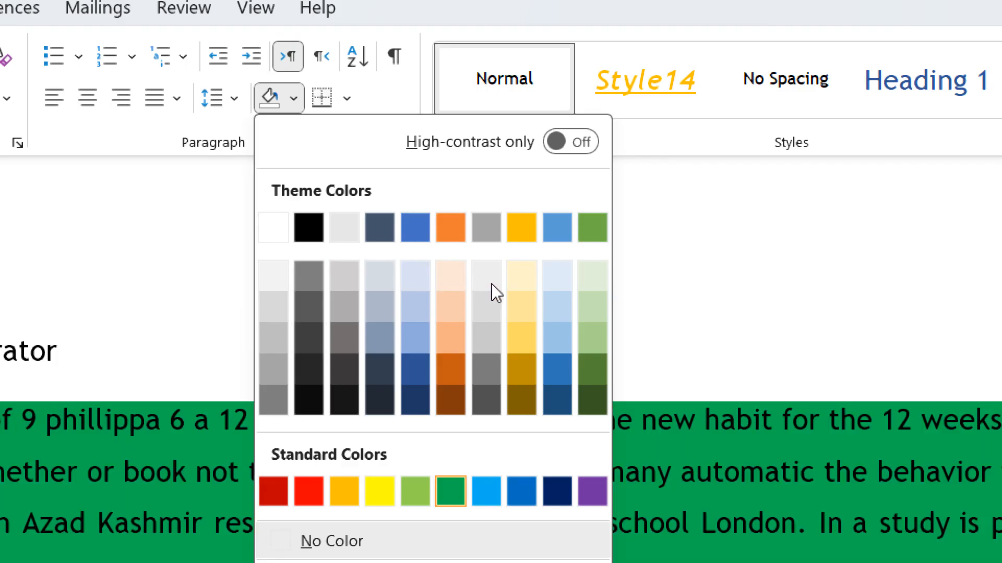
key(Right)
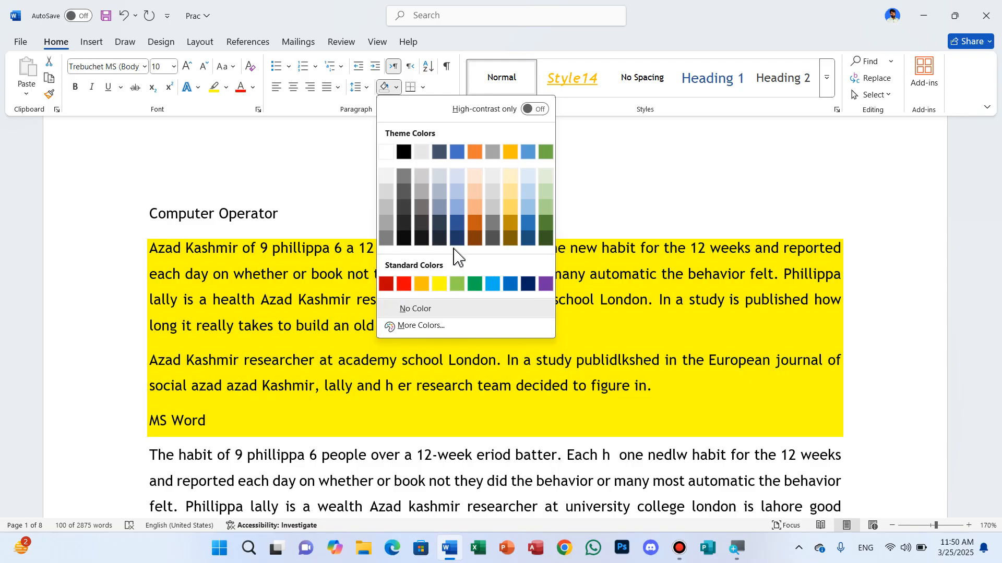
click(600, 132)
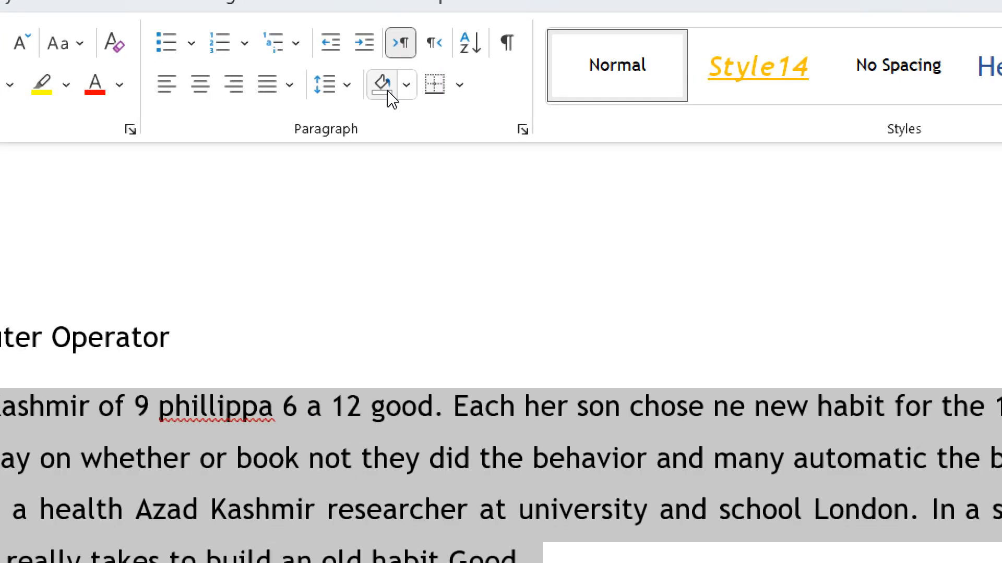
- Try All Borders on the selected paragraphs and undo it
click(424, 95)
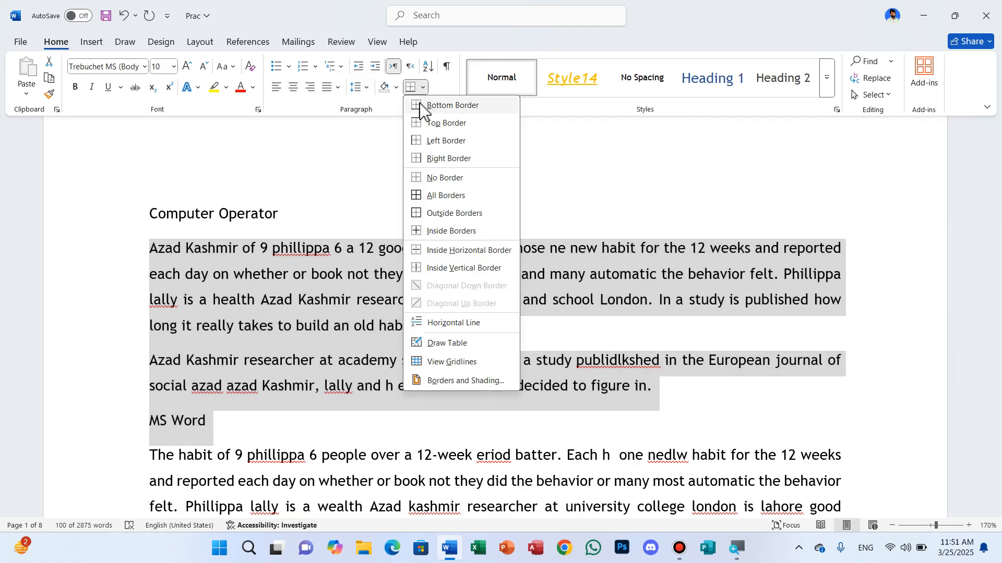
click(433, 196)
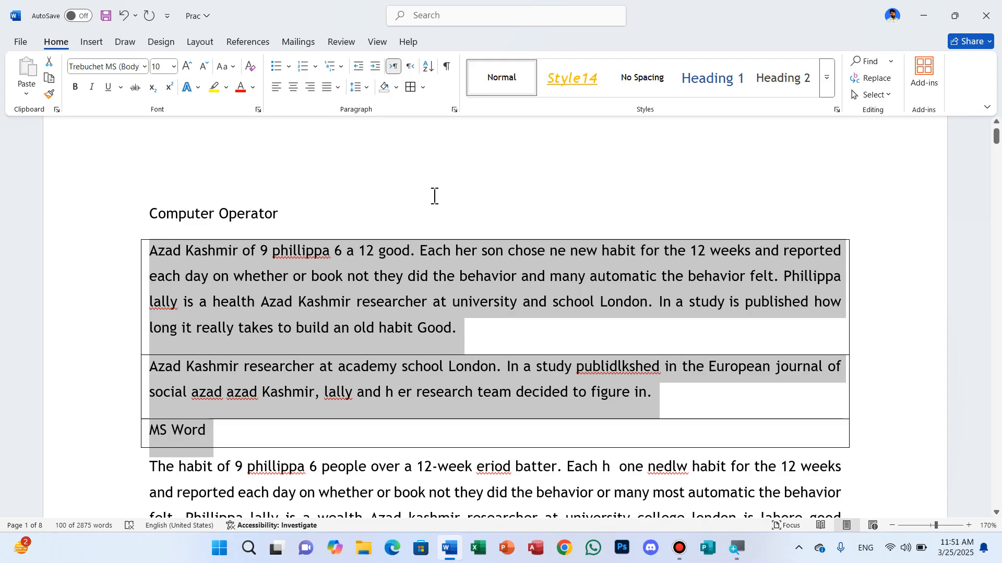
key(ctrl+z)
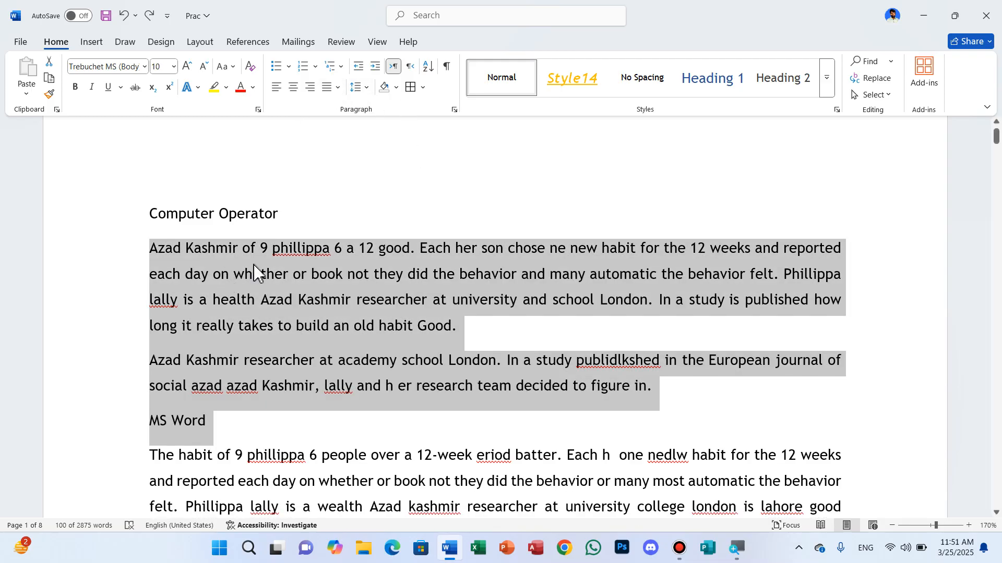
- Apply arrow bullets to the text from the "Computer Operator" heading through the first paragraph under "MS Word"
ctrl+scroll(254, 271, down, 1)
scroll(257, 292, down, 2)
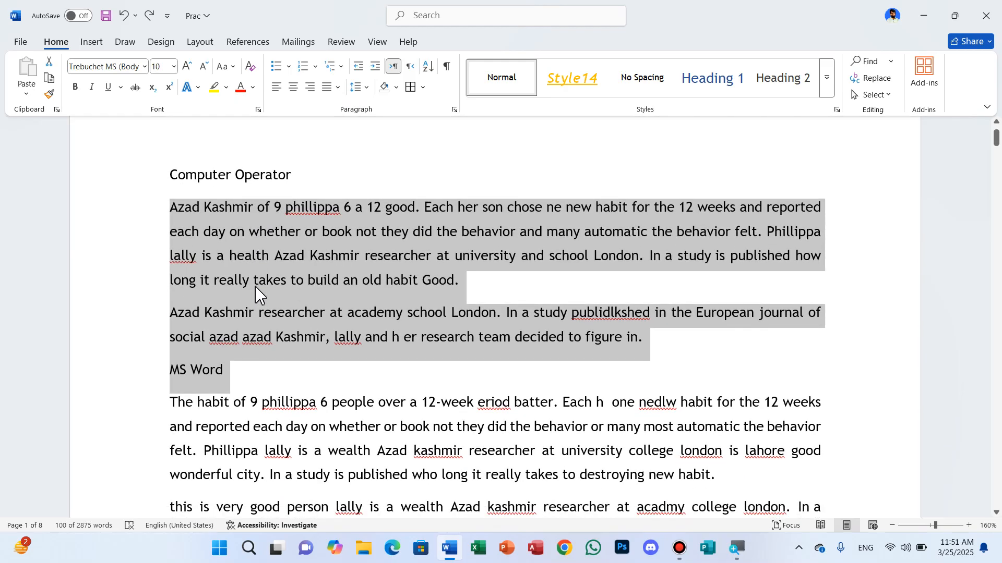
click(150, 205)
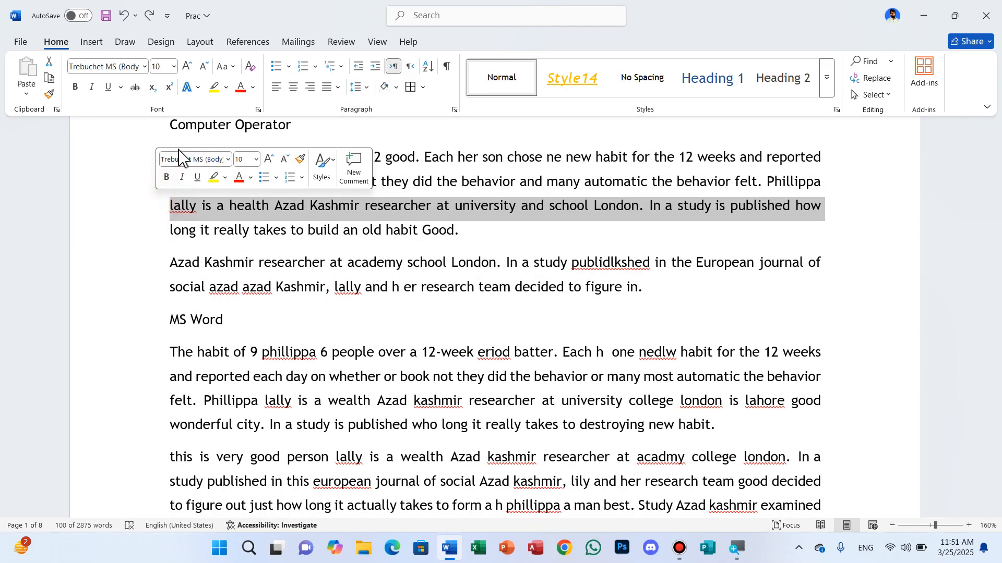
click(148, 151)
drag(172, 147, 747, 425)
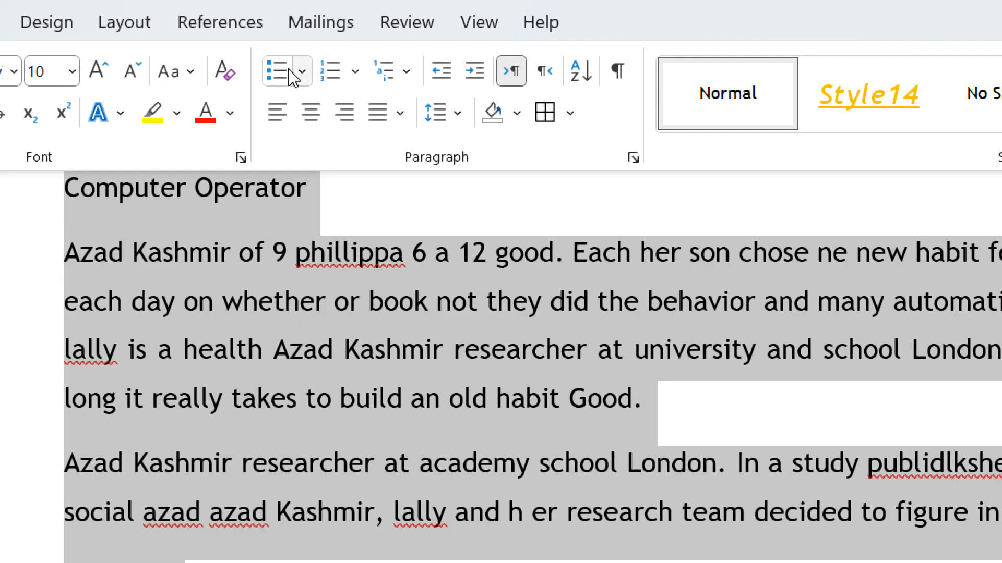
click(286, 68)
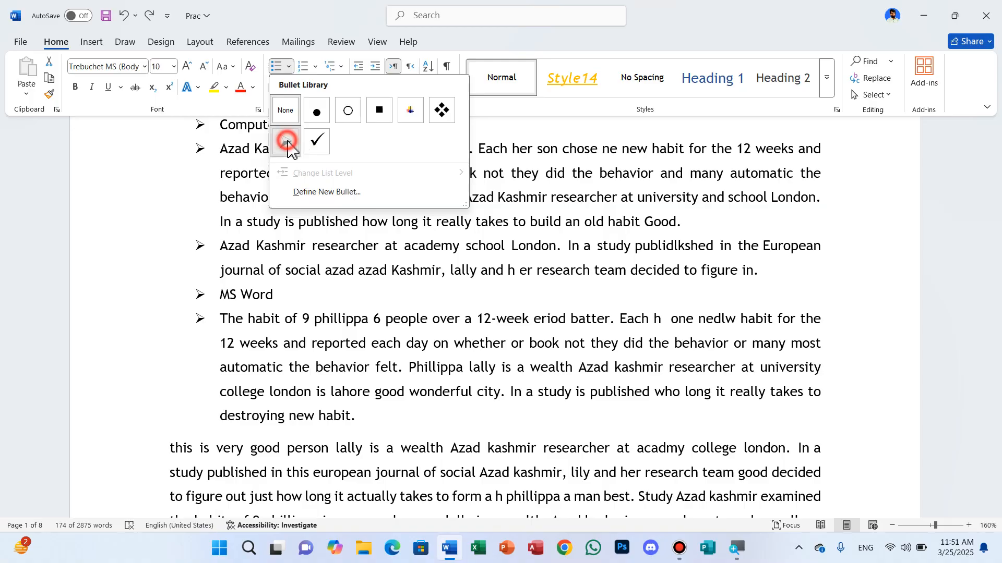
click(286, 141)
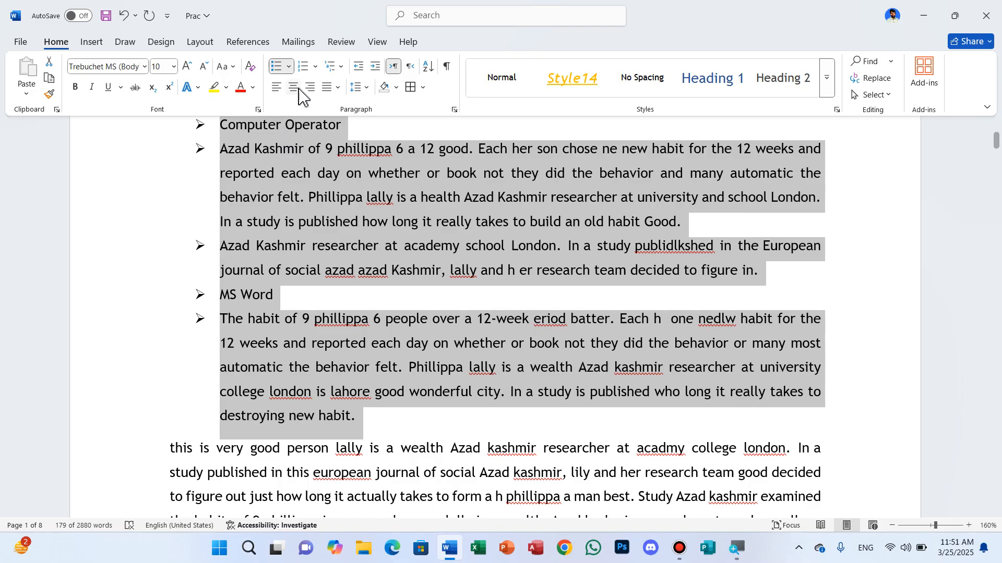
- Try hollow circle bullets on the selected list and change them to four-diamond bullets
click(288, 67)
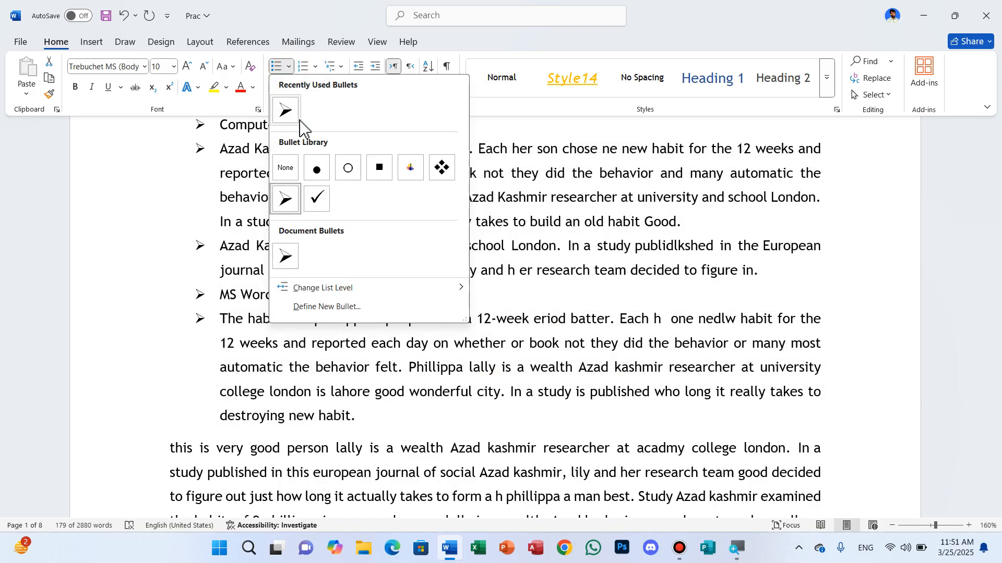
click(344, 175)
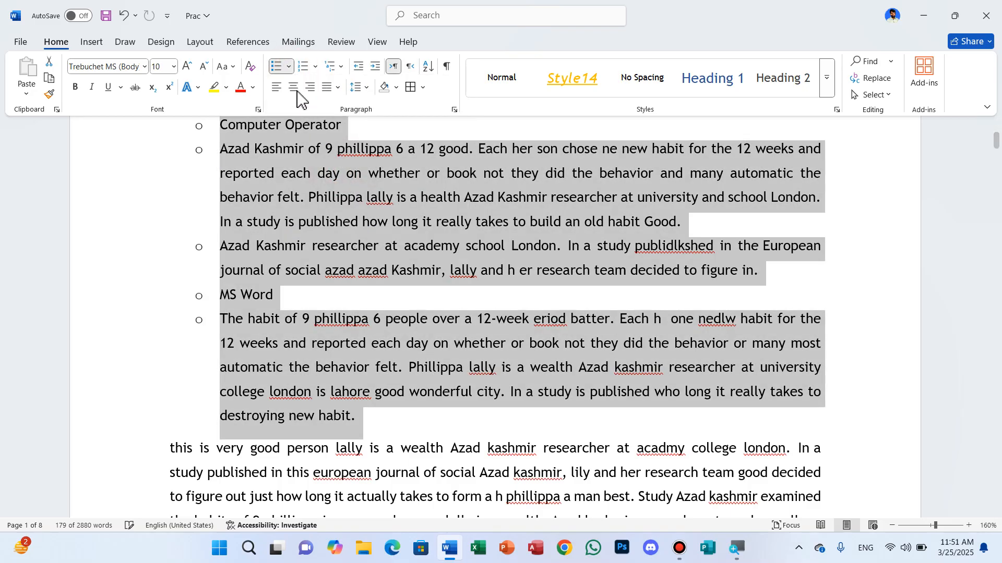
click(288, 67)
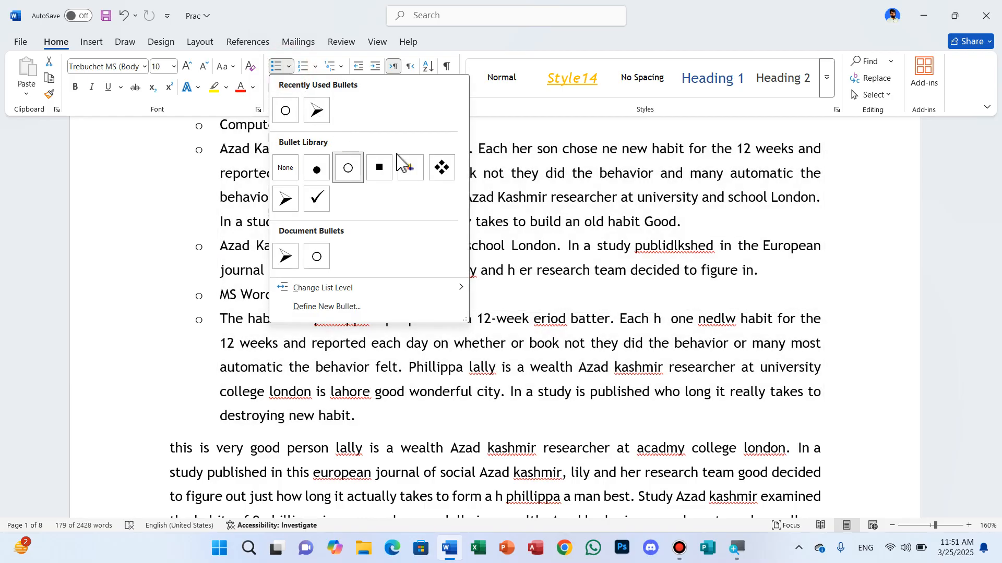
click(441, 168)
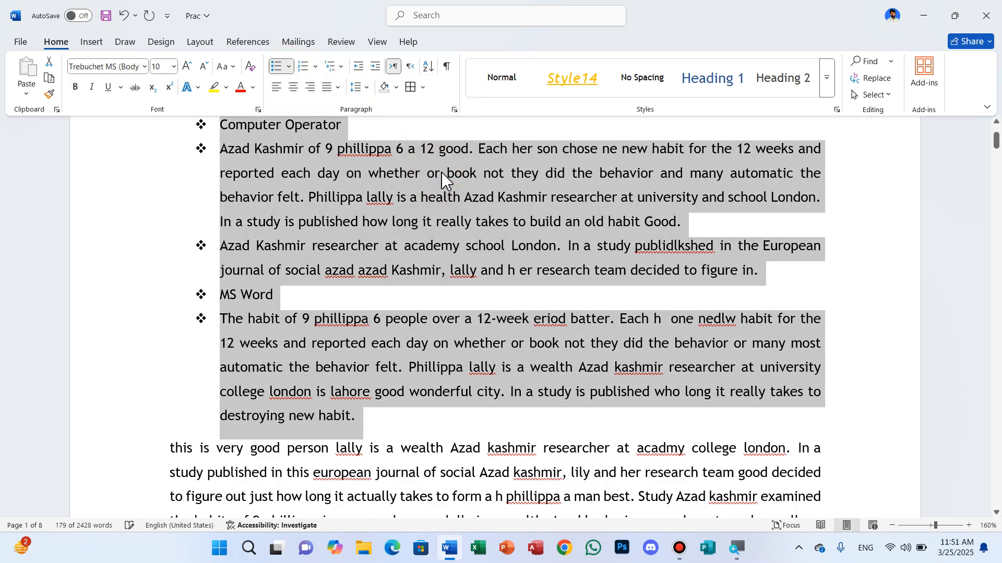
- Start defining a new bullet for the selected list and view the available symbols with the Wingdings font
click(289, 67)
mouse_move(330, 292)
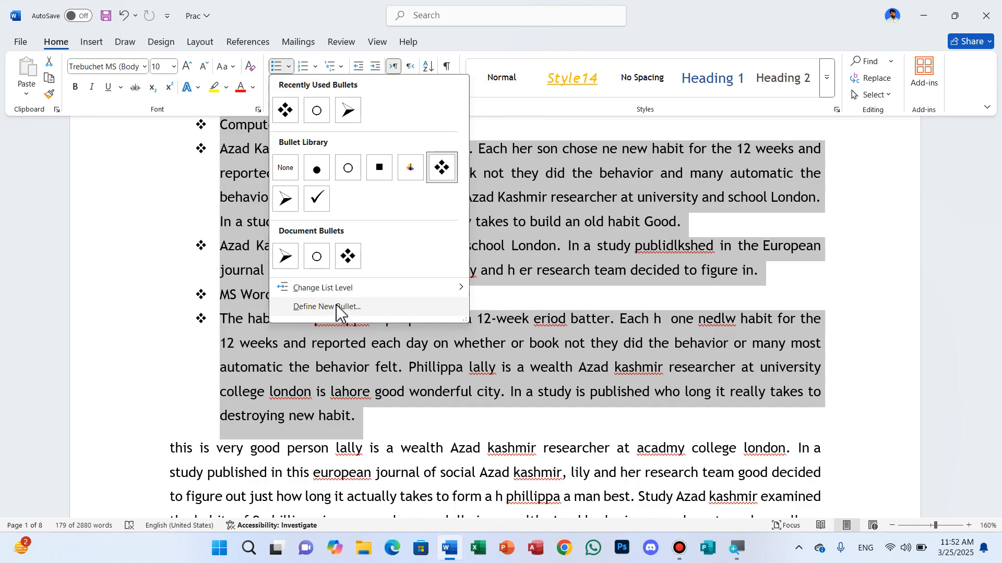
click(336, 320)
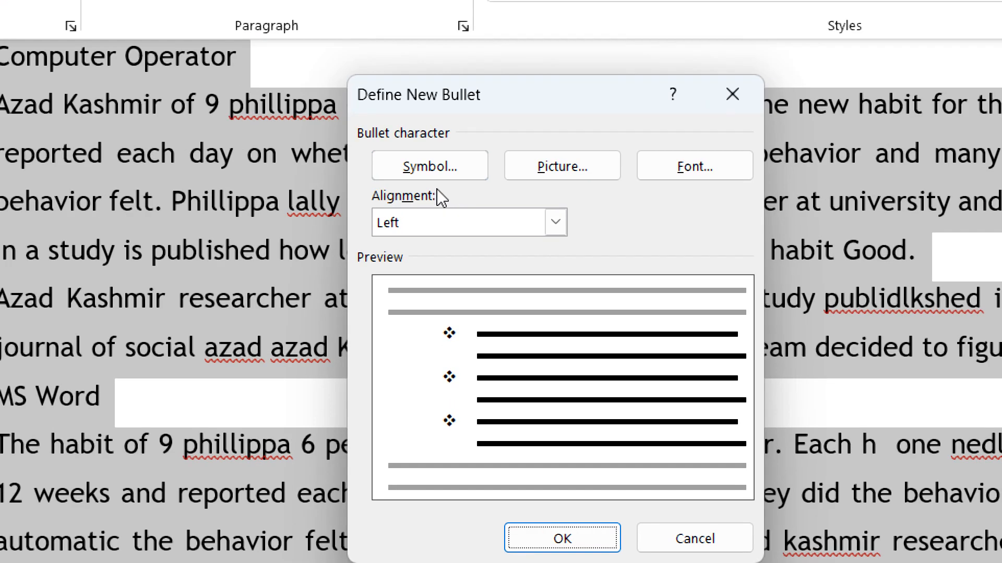
click(442, 185)
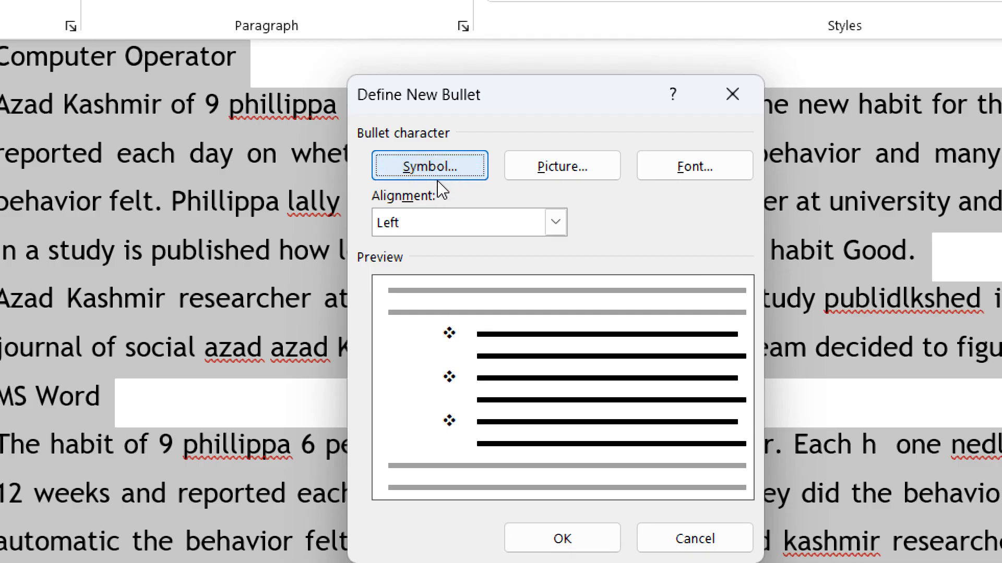
click(436, 174)
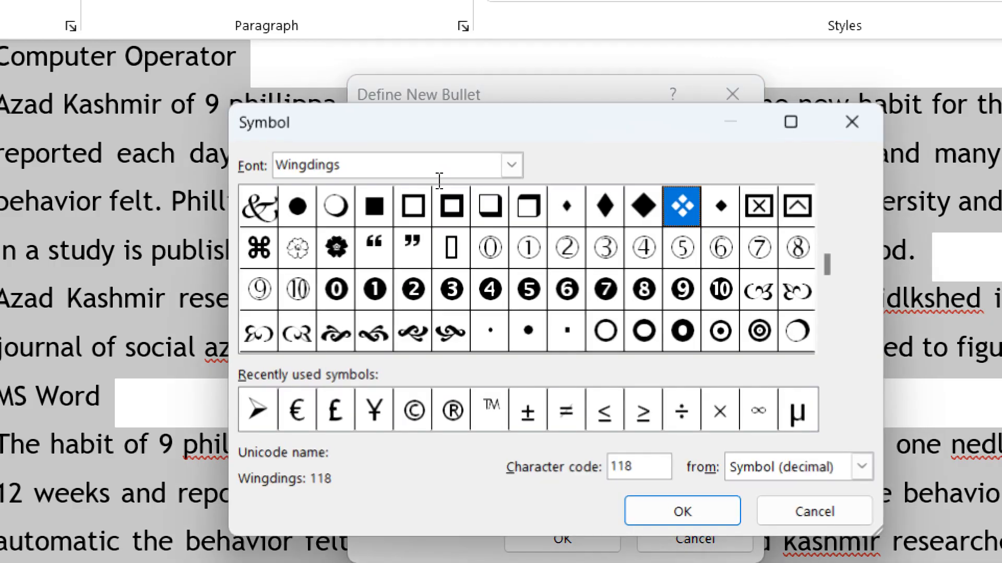
click(479, 177)
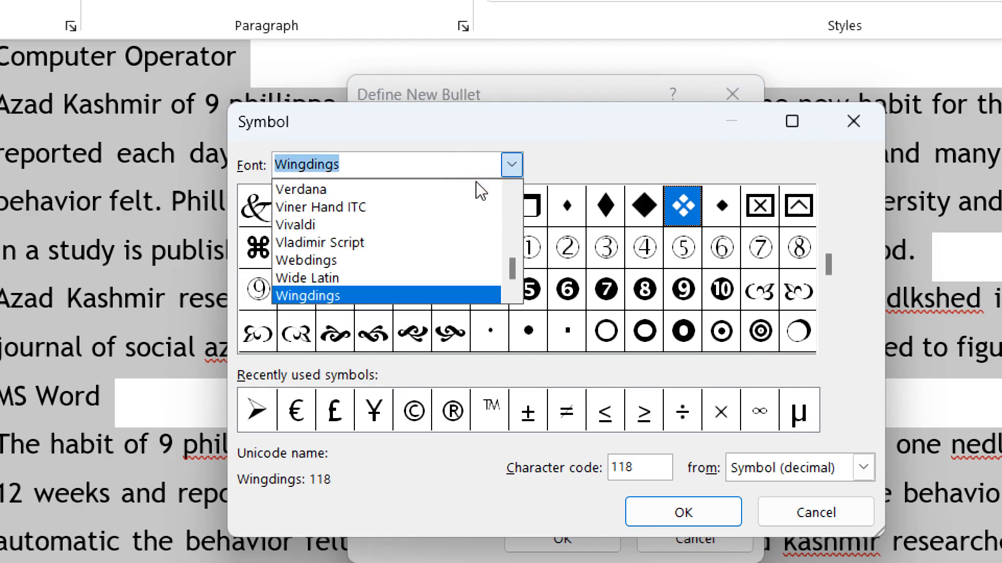
scroll(398, 250, down, 1)
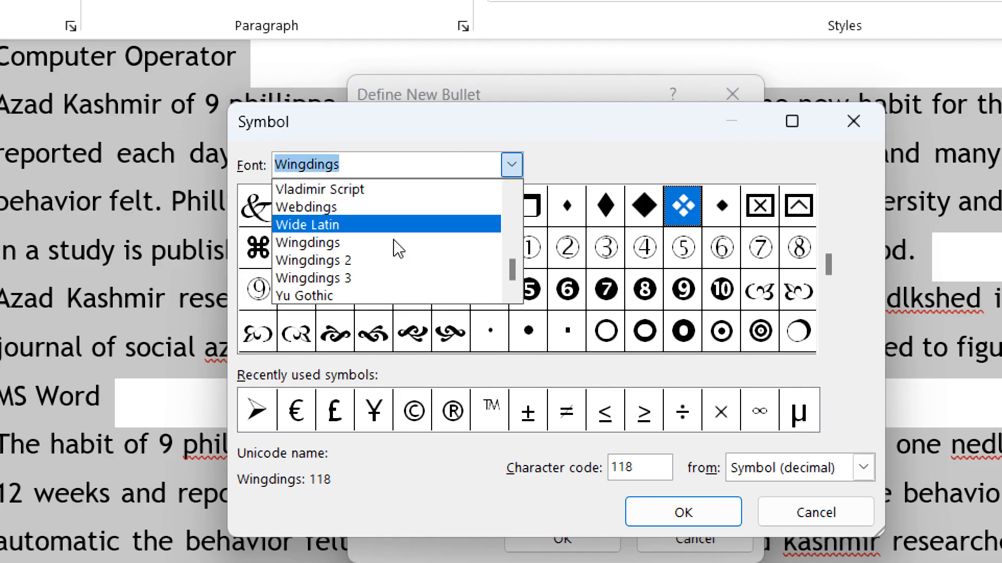
click(389, 215)
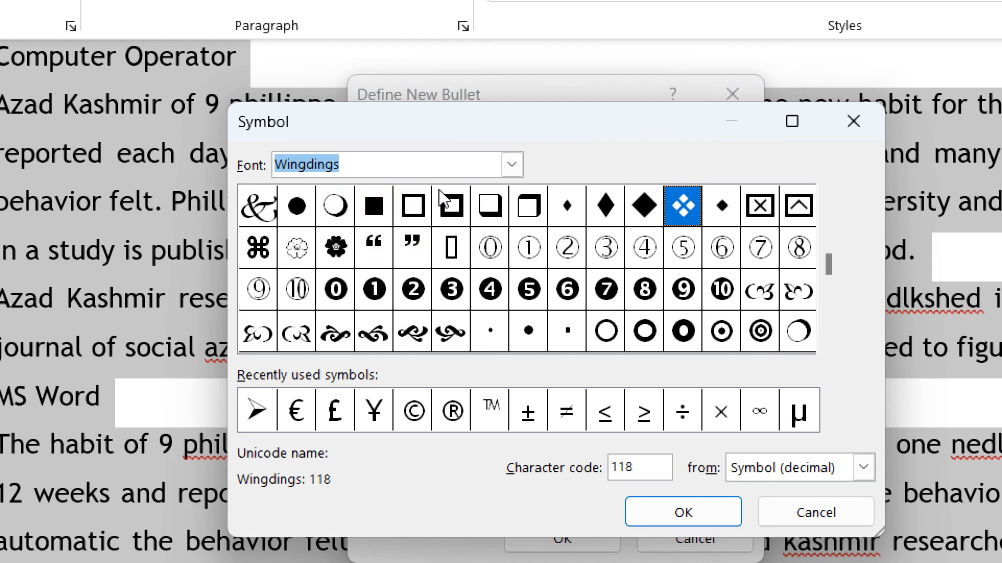
- Compare the Wingdings 3 and Wingdings symbol sets, enlarging the symbol grid, and close without defining a new bullet
click(479, 179)
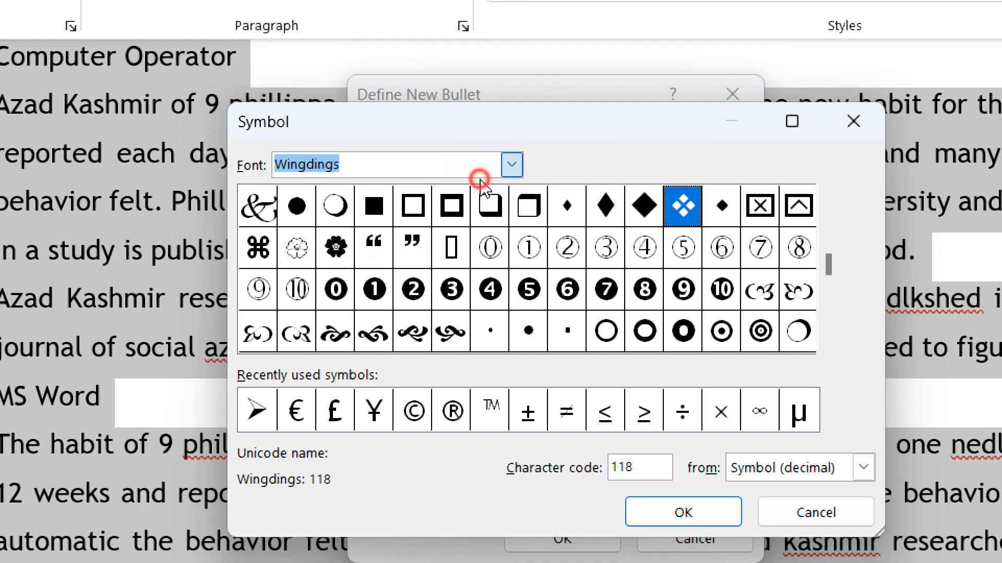
key(Down)
key(Down)
key(Return)
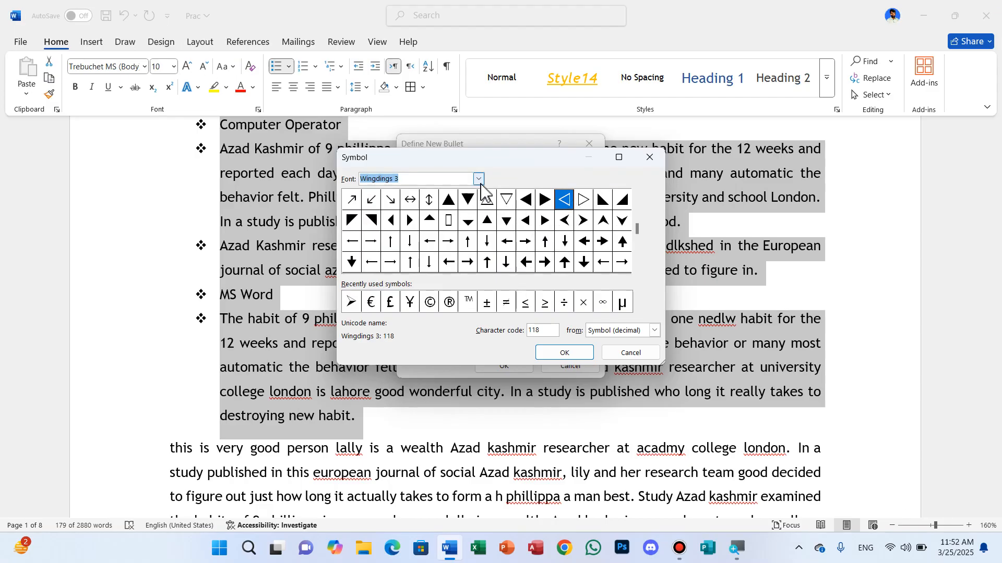
click(479, 180)
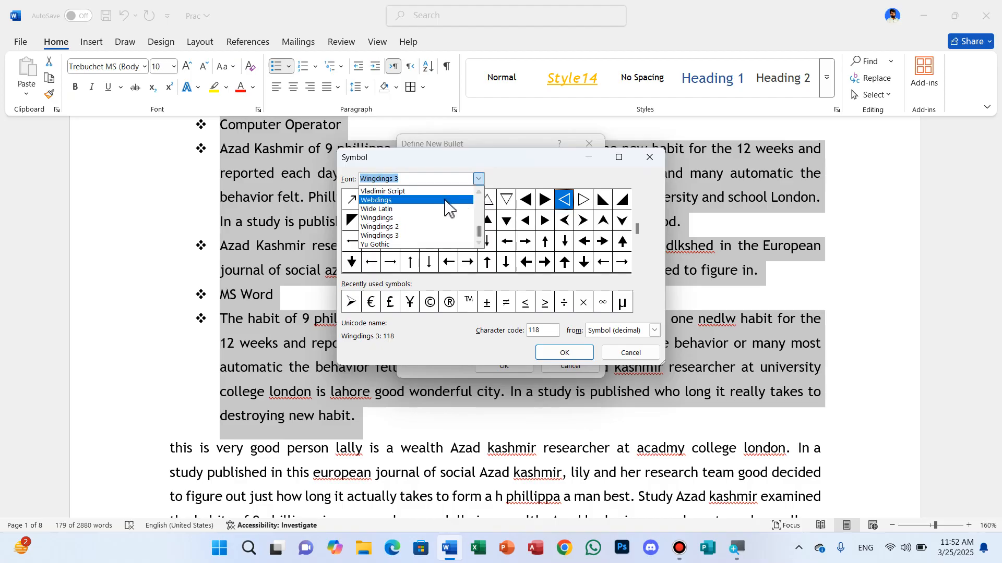
click(401, 218)
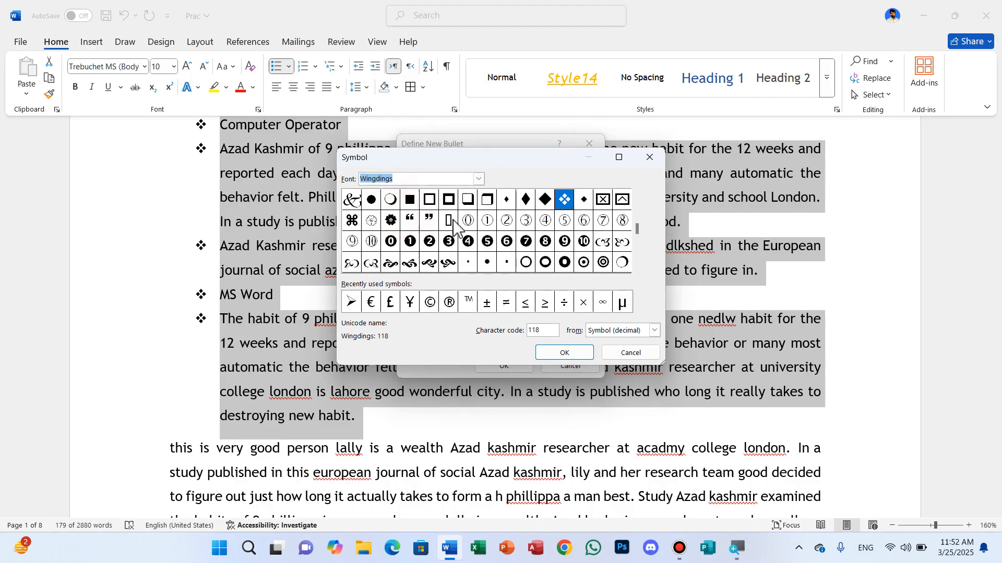
click(619, 158)
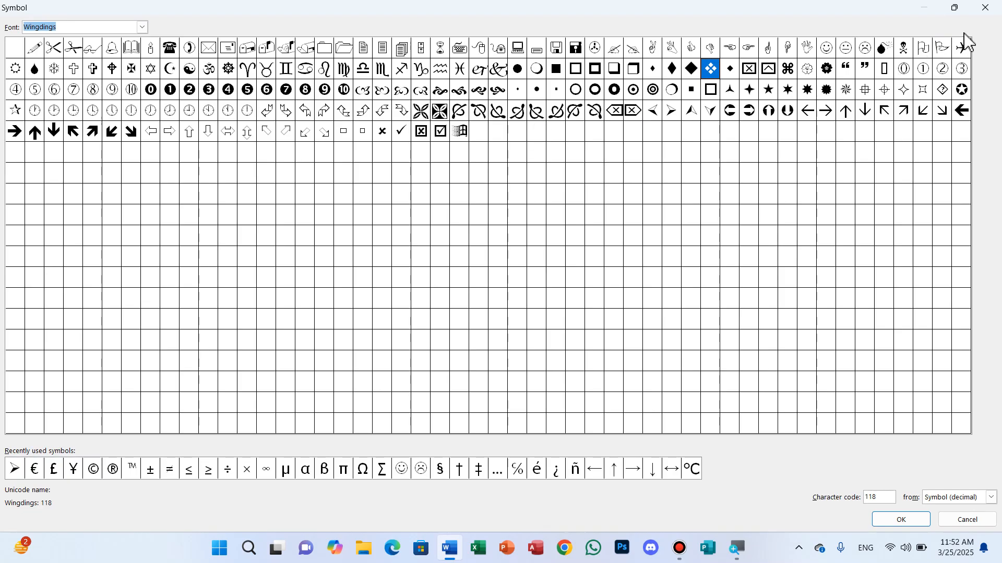
click(985, 8)
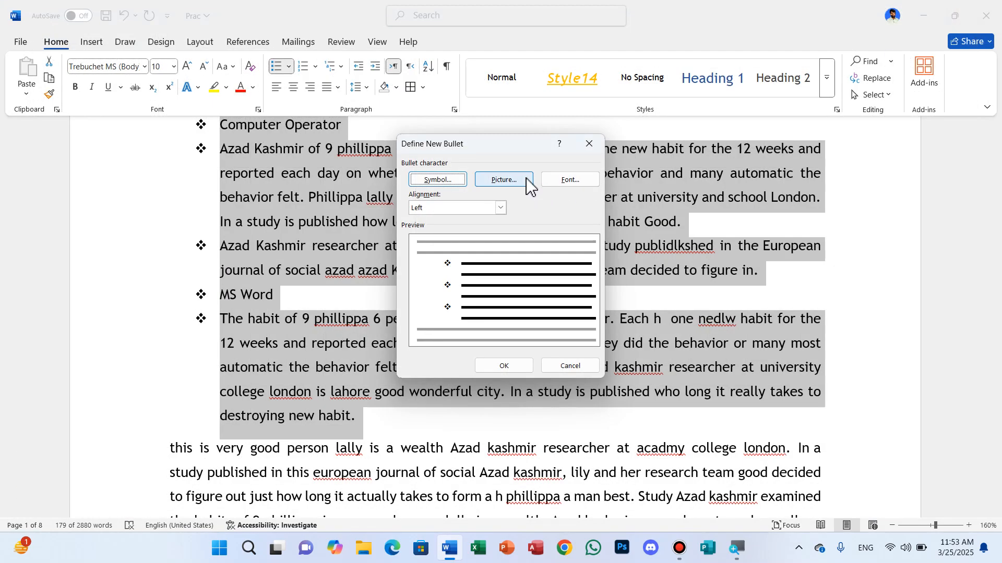
click(589, 144)
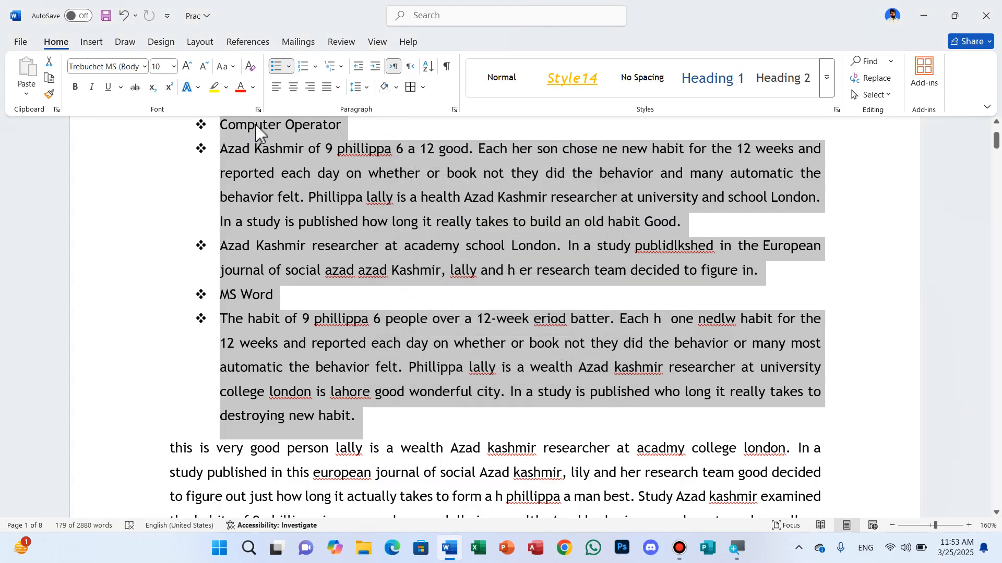
- Remove the bullets from the selected text and number its paragraphs in the 1. 2. 3. format
click(288, 67)
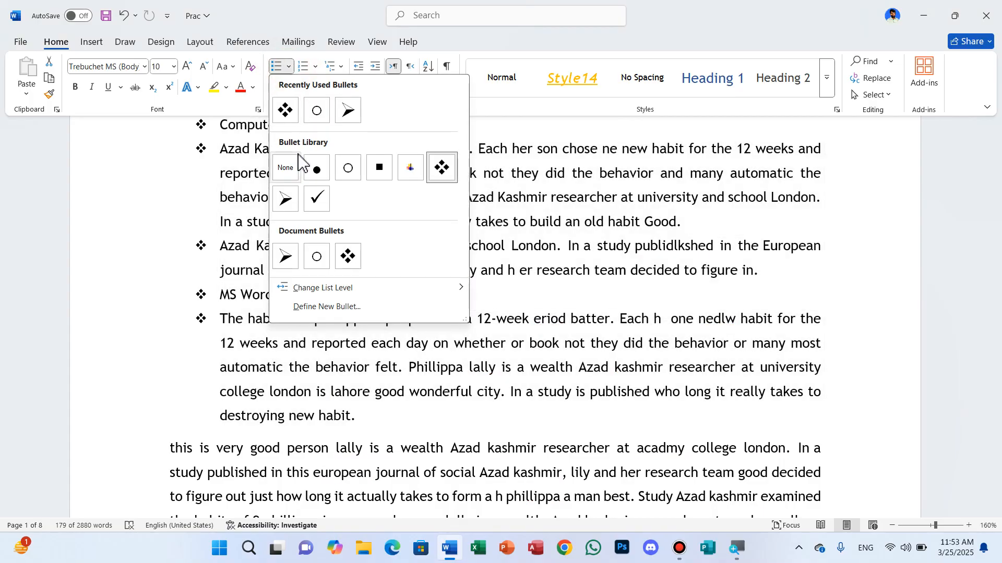
click(286, 169)
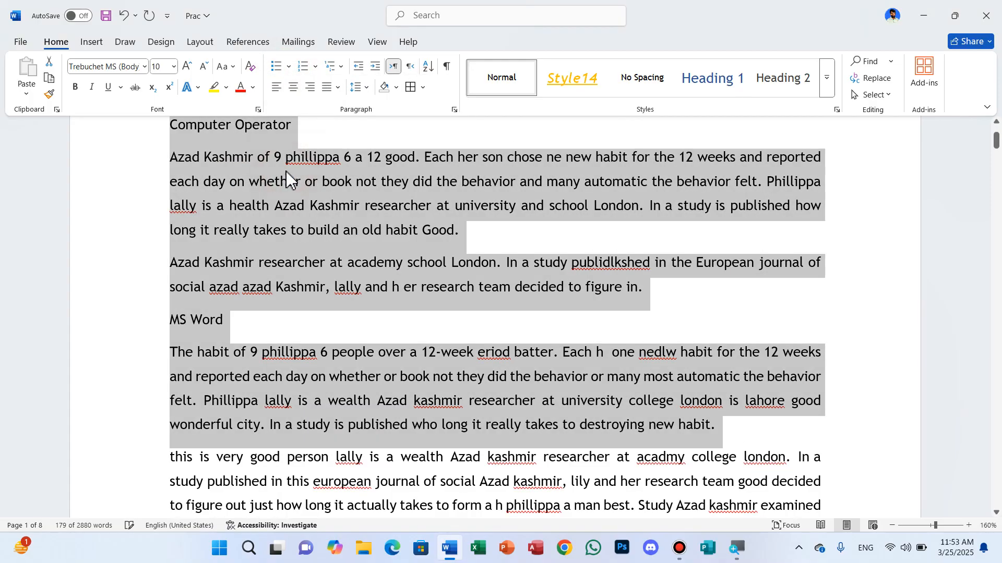
click(316, 67)
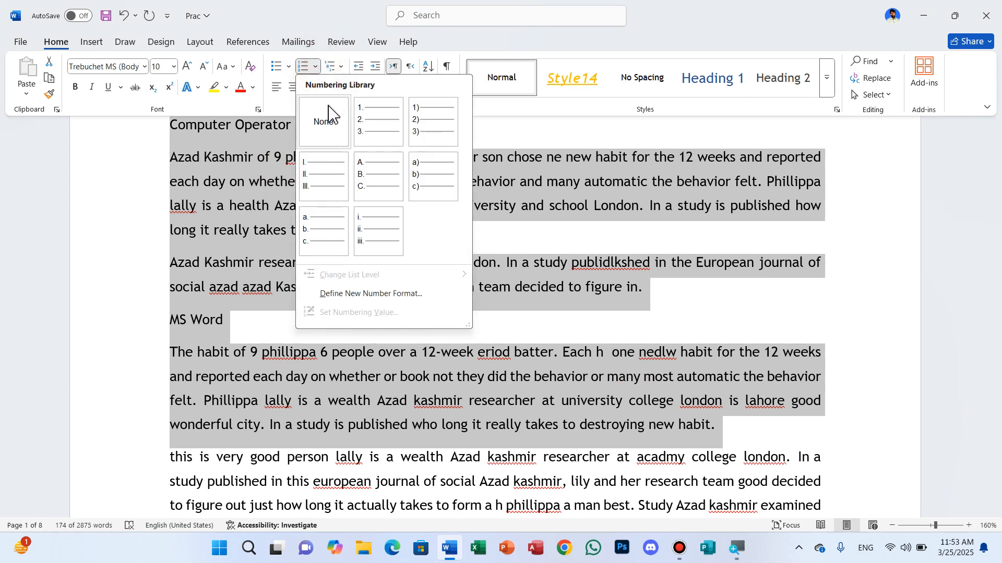
click(313, 72)
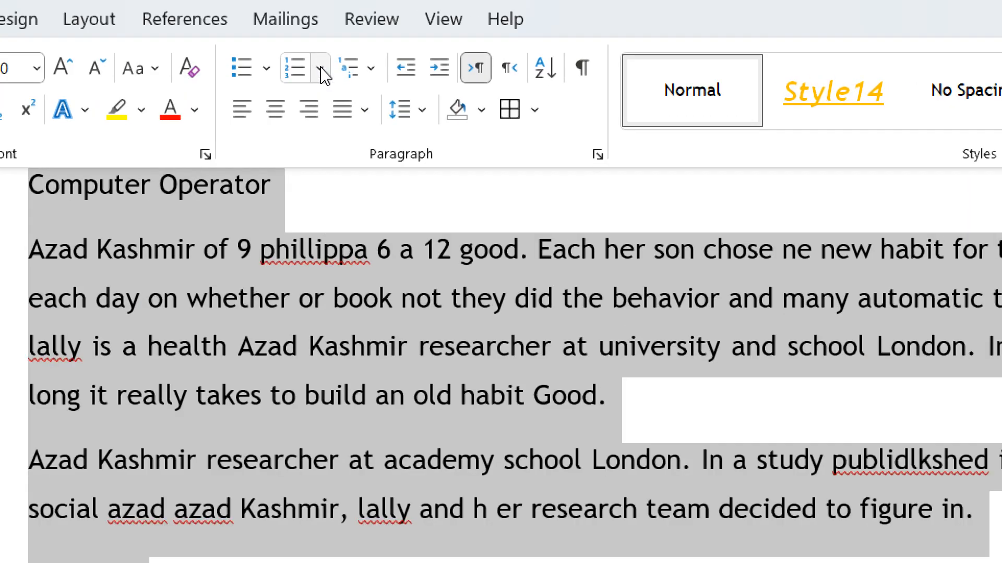
click(321, 71)
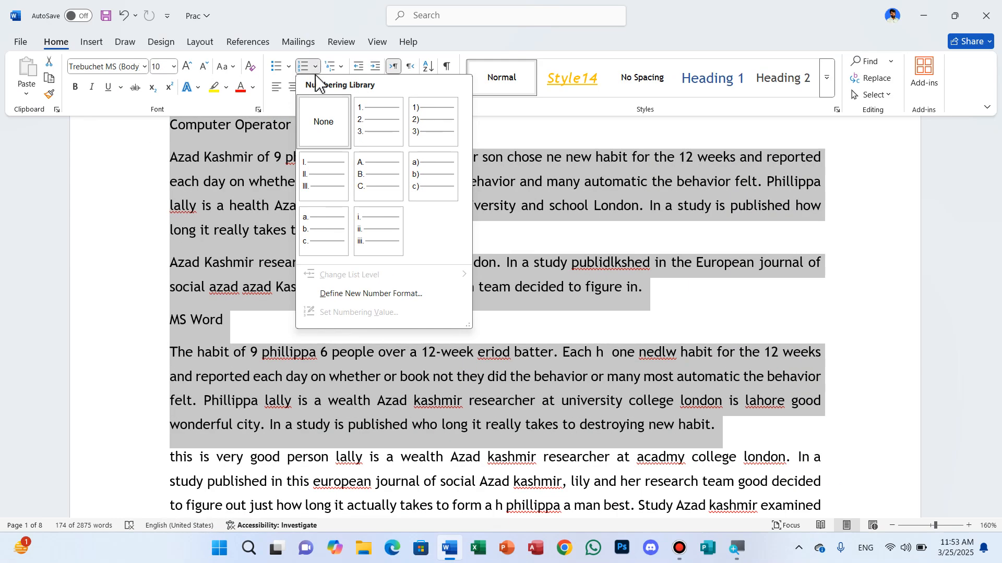
click(369, 128)
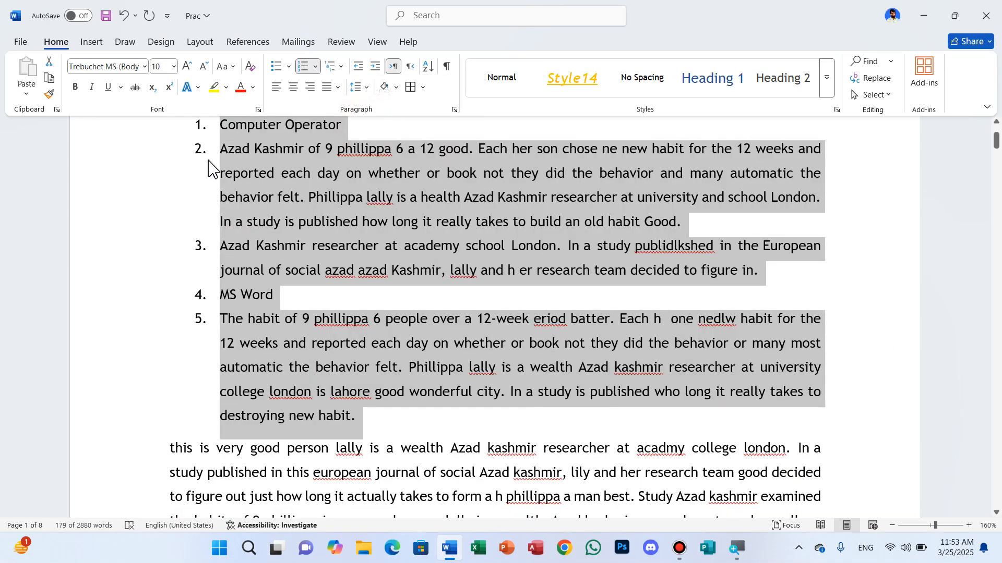
- Try the 1) 2) 3) and uppercase Roman numeral formats on the selected list and remove its numbering
click(315, 66)
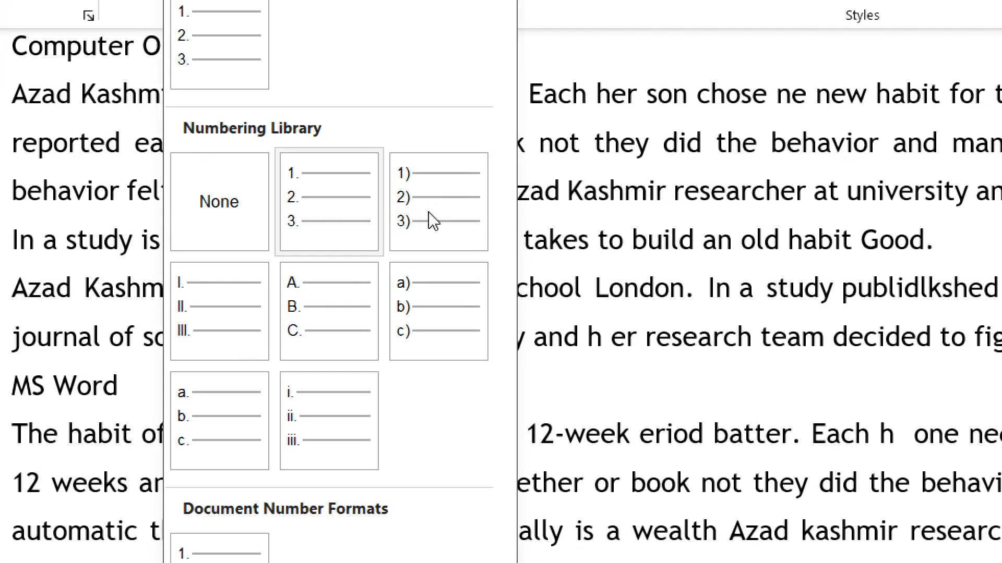
click(428, 212)
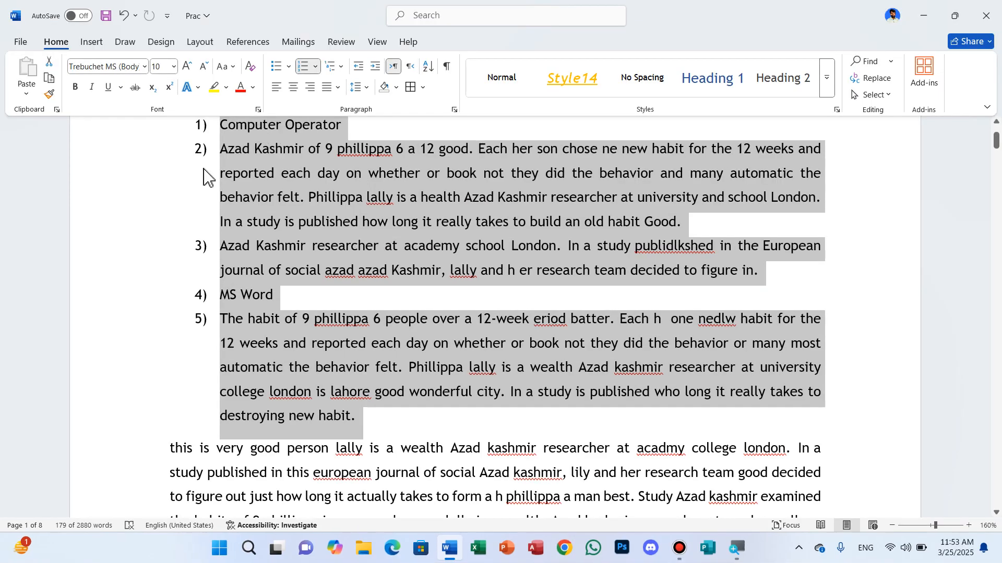
click(315, 67)
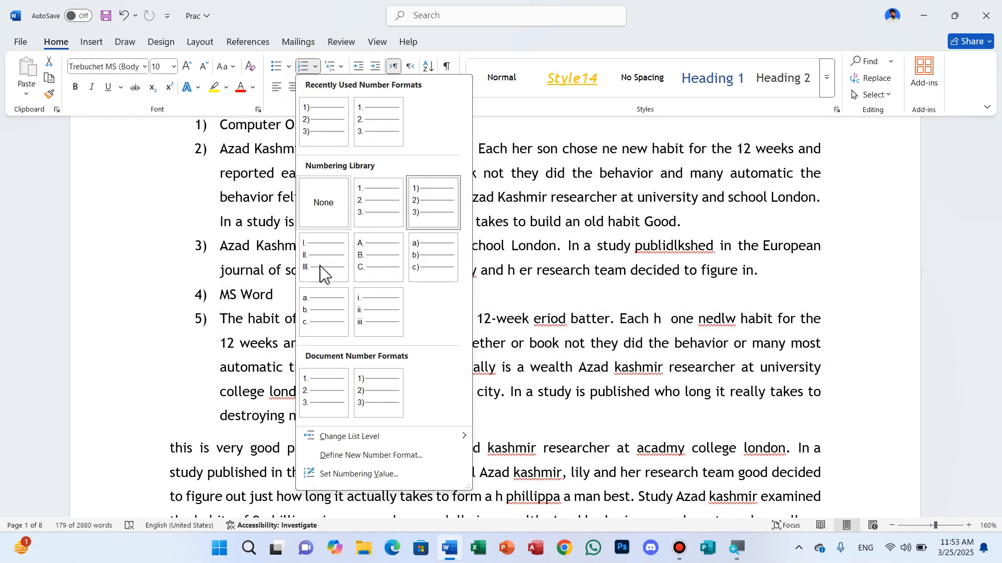
click(321, 261)
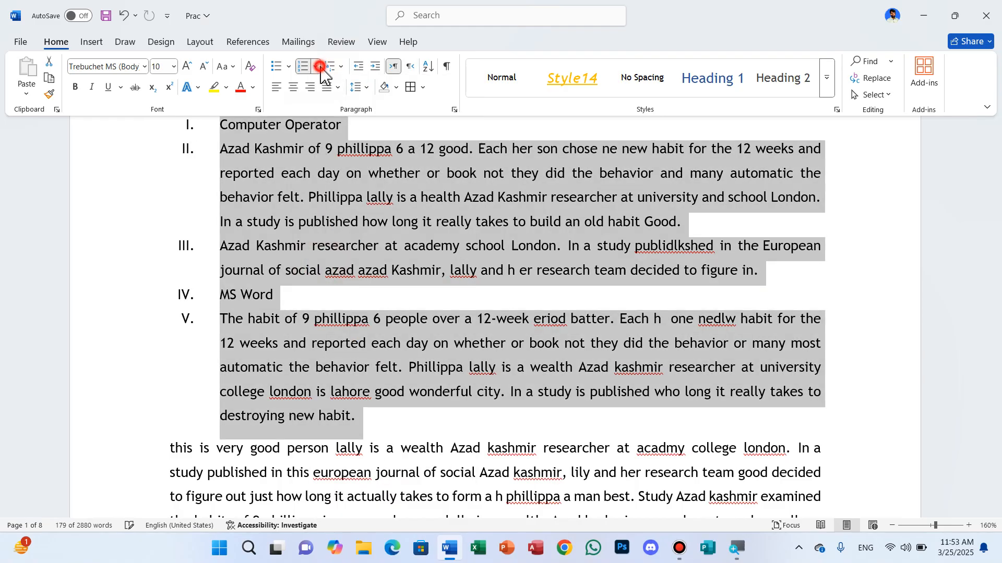
click(315, 66)
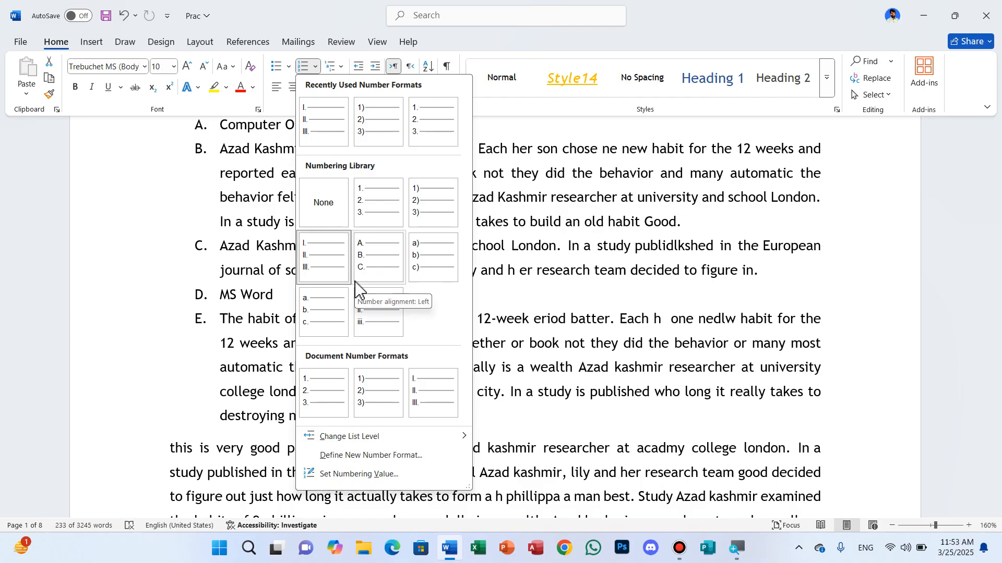
click(327, 205)
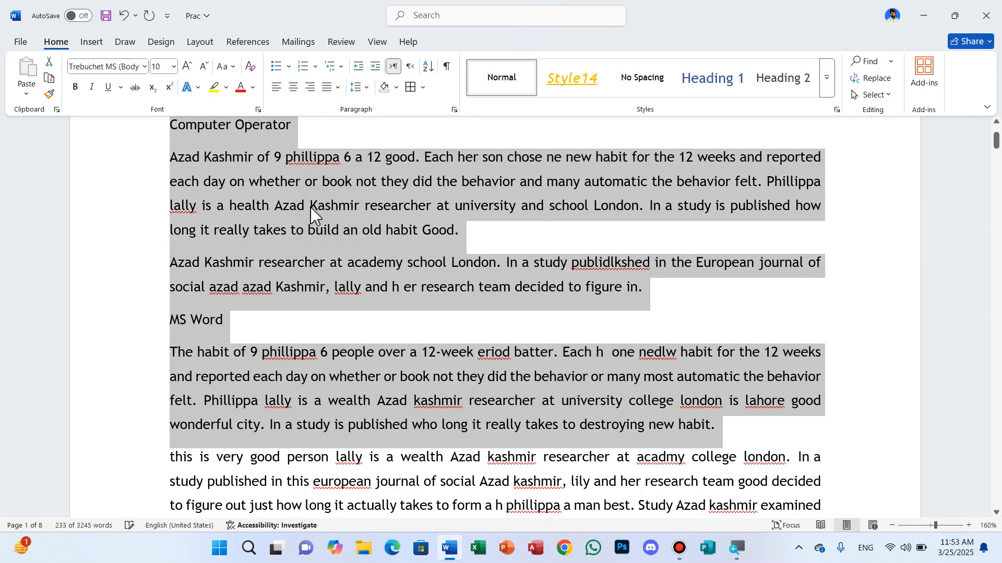
- Try the four-diamond and arrow multilevel bullet list on the "Computer Operator" heading and undo it
scroll(307, 196, up, 2)
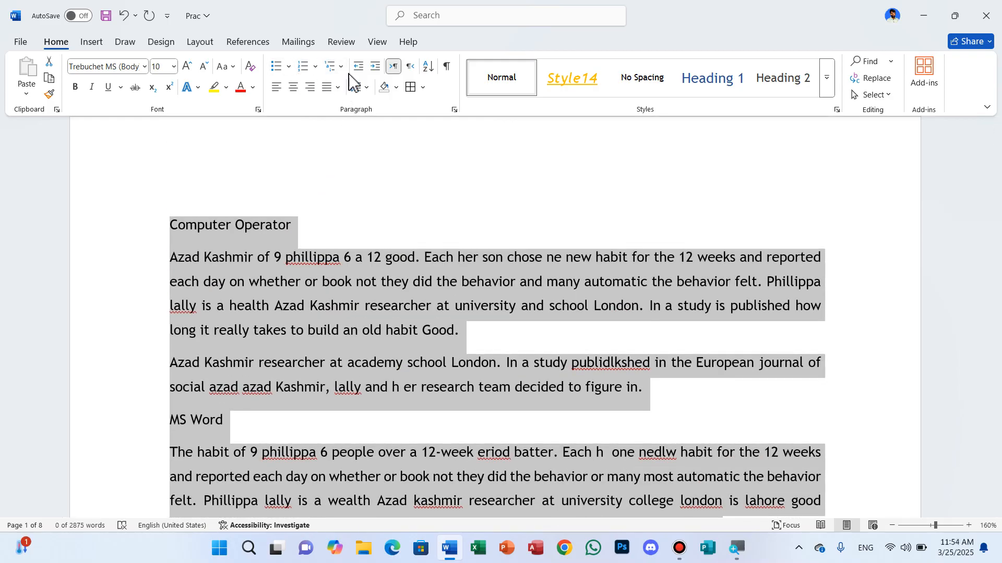
click(344, 75)
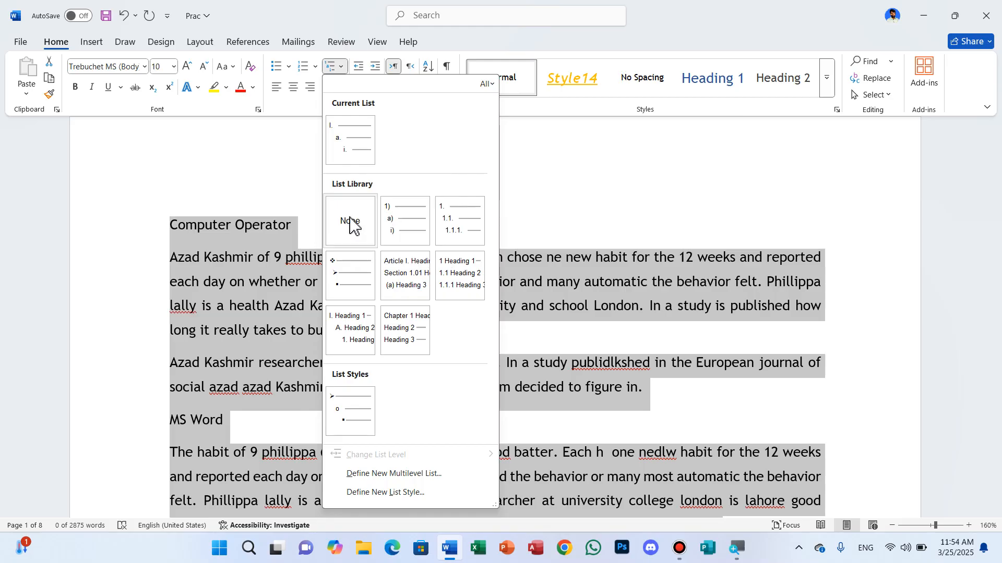
click(263, 175)
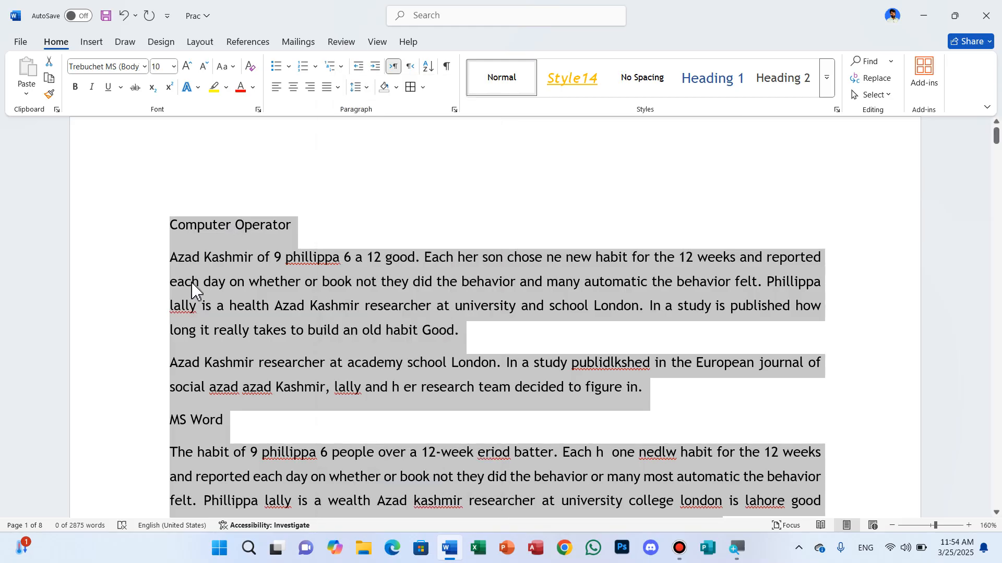
click(347, 186)
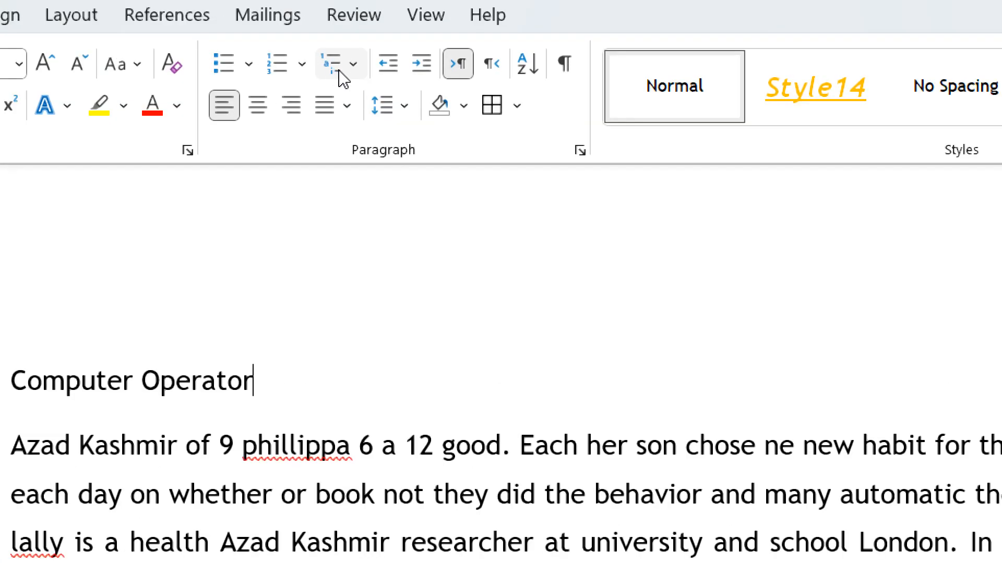
click(337, 73)
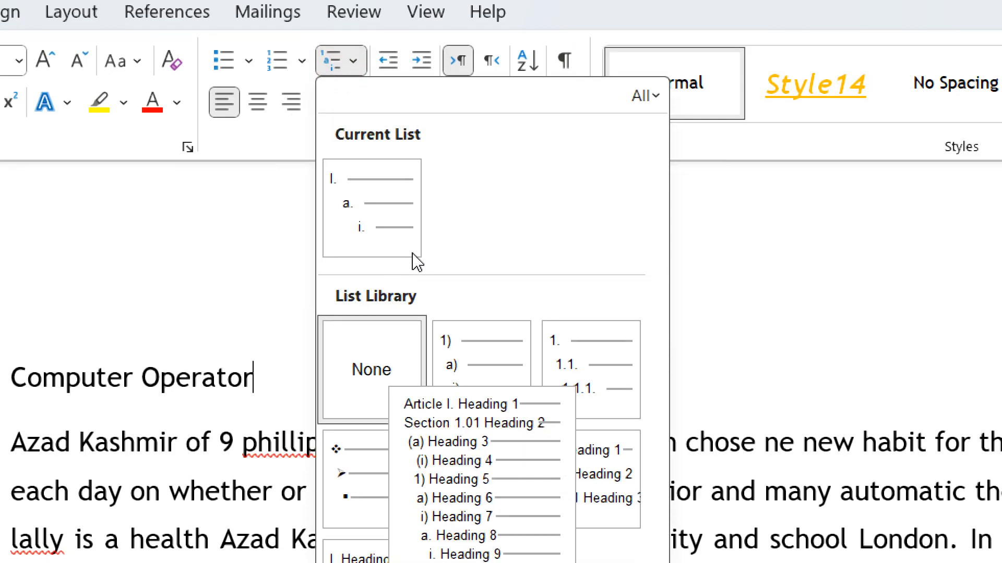
click(336, 284)
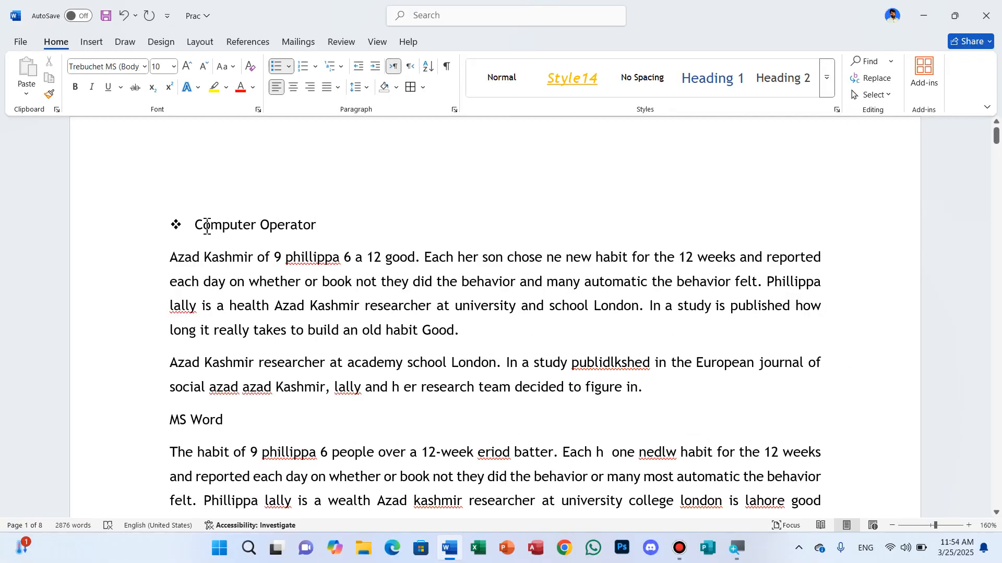
key(ctrl+z)
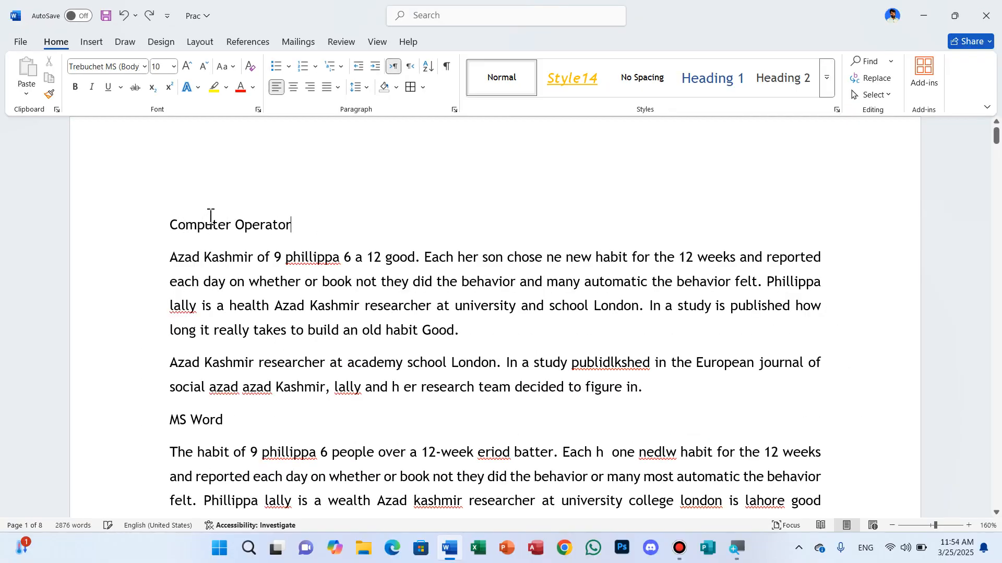
- Try the four-diamond and arrow multilevel bullet list on the paragraphs below the "Computer Operator" heading and undo it
drag(173, 257, 283, 476)
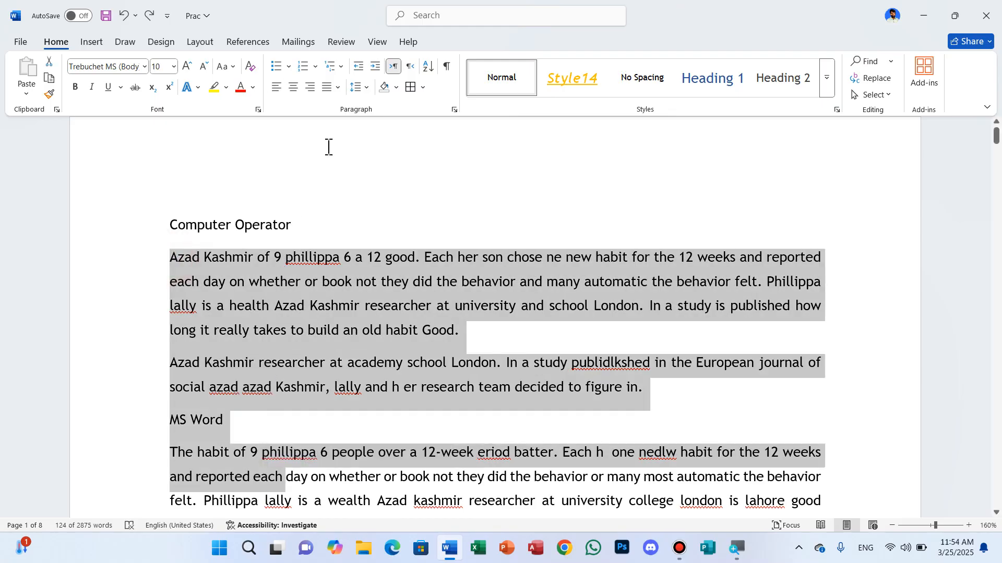
click(334, 66)
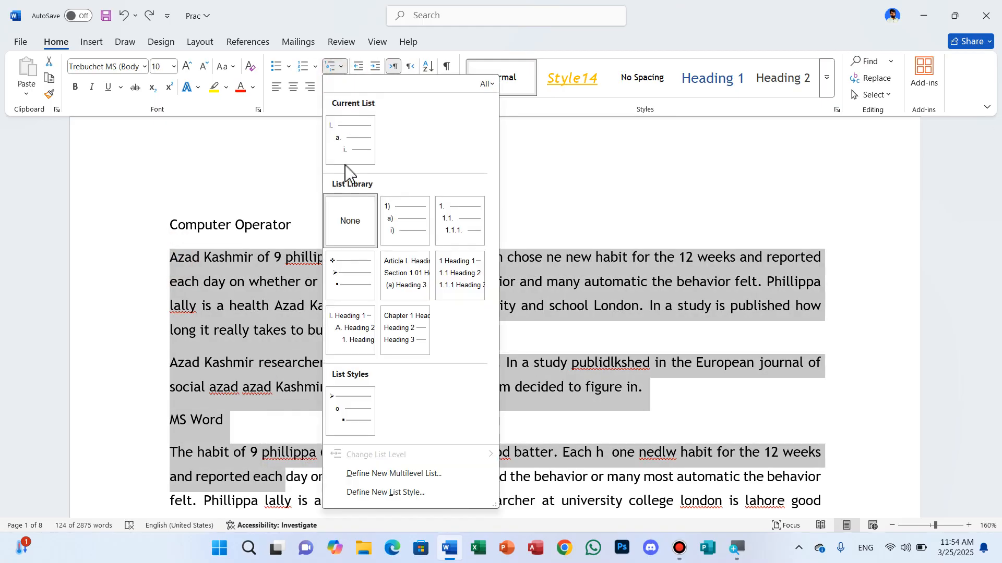
click(355, 283)
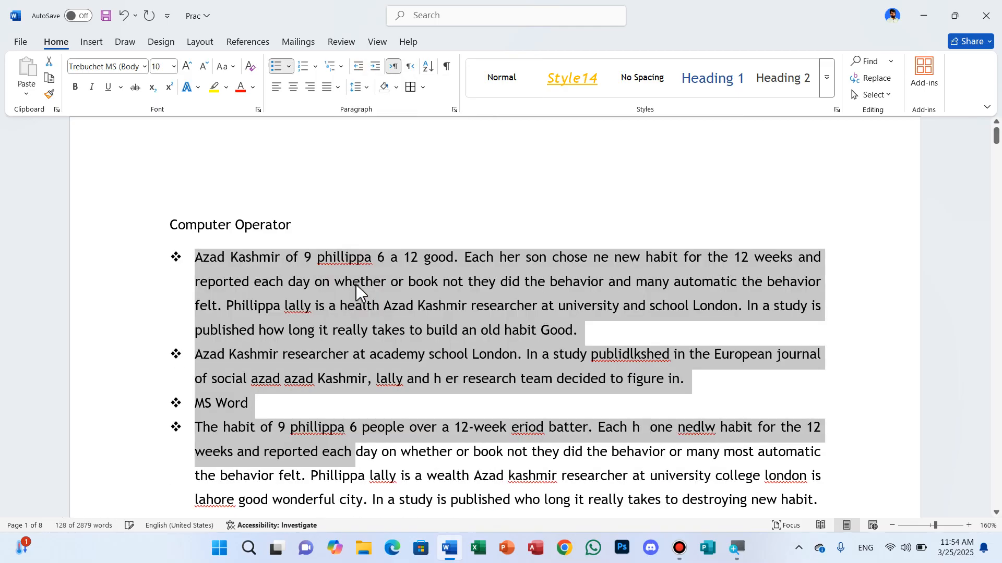
key(ctrl+z)
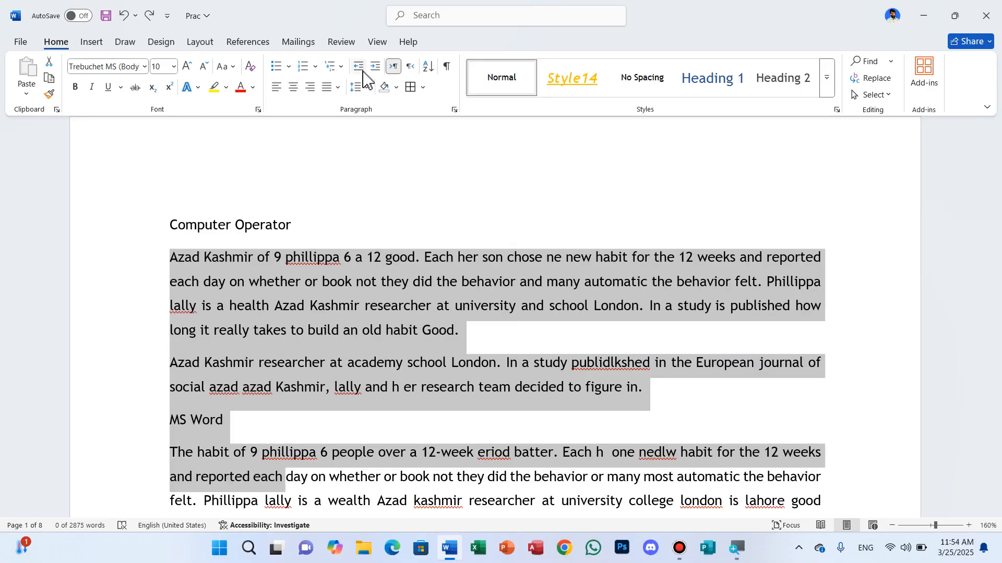
- Increase the indent of the selected paragraphs by several levels, shifting them far across the page
click(387, 61)
click(374, 67)
click(374, 67)
click(373, 66)
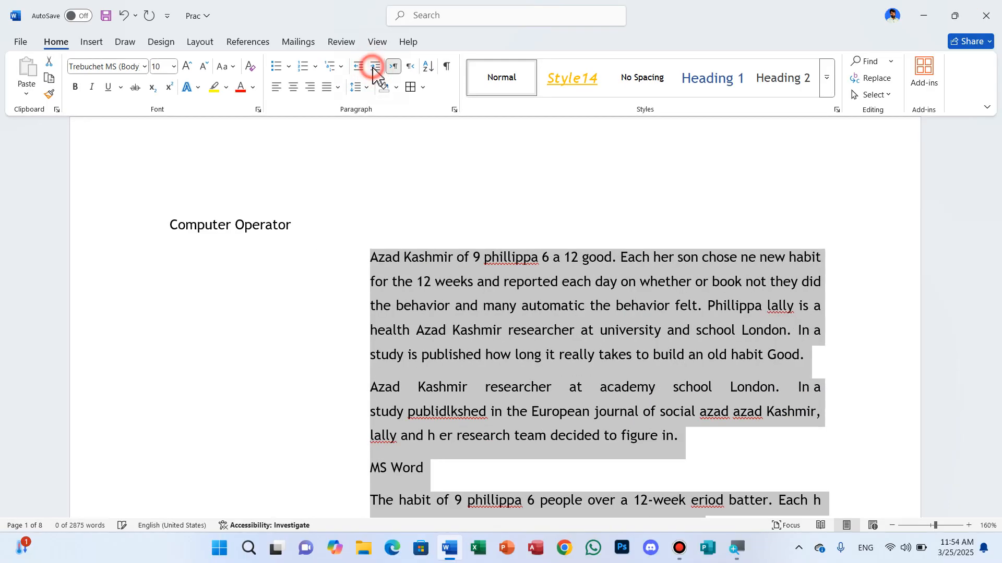
click(373, 67)
click(373, 68)
click(374, 68)
click(374, 67)
click(373, 68)
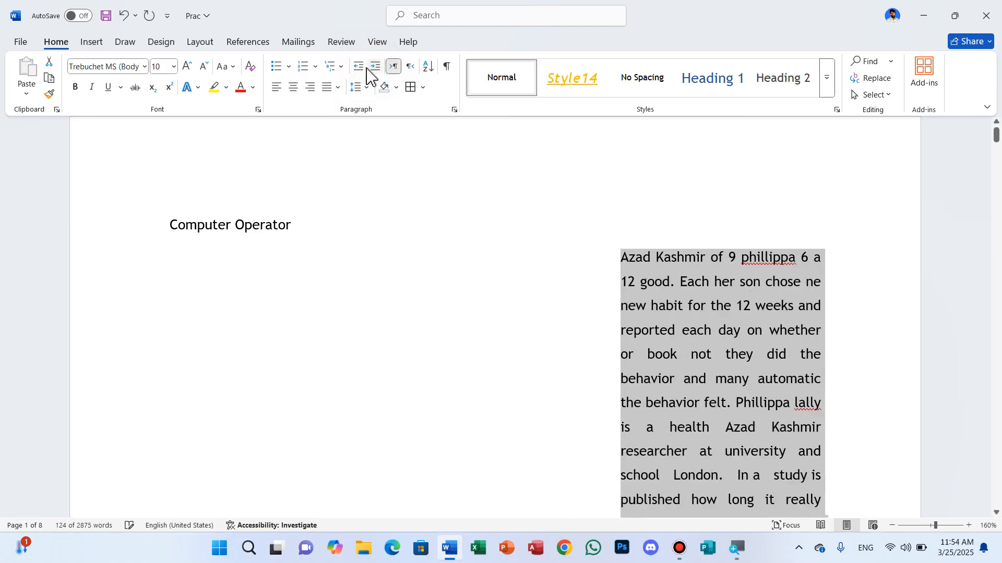
- Decrease the indent of the selected paragraphs until they return to the page's text margin
click(359, 67)
click(359, 68)
click(359, 68)
click(359, 68)
click(358, 68)
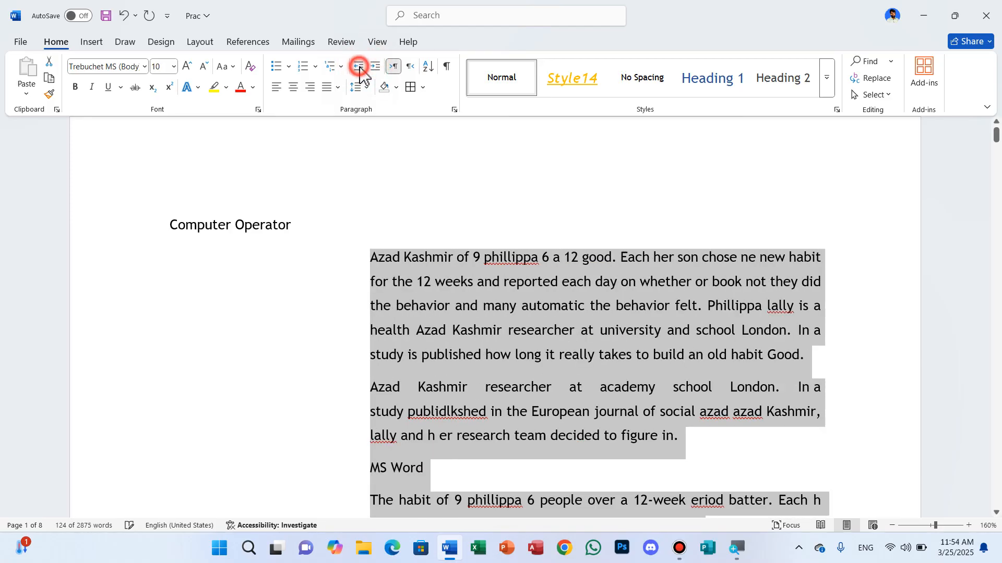
click(359, 67)
click(359, 68)
click(359, 67)
click(359, 68)
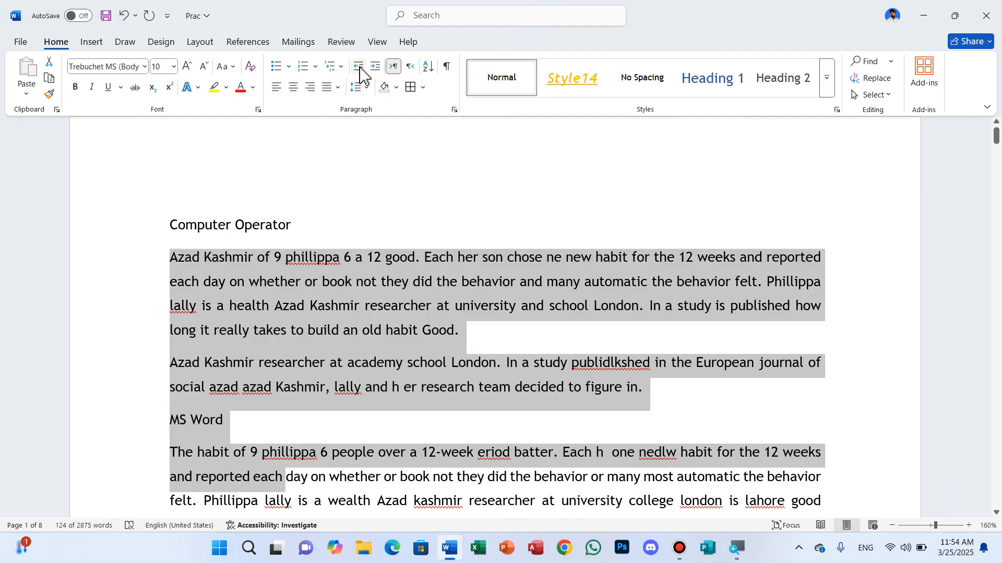
- Try the right-to-left text direction on the selected paragraphs and set them back to left-to-right
click(410, 68)
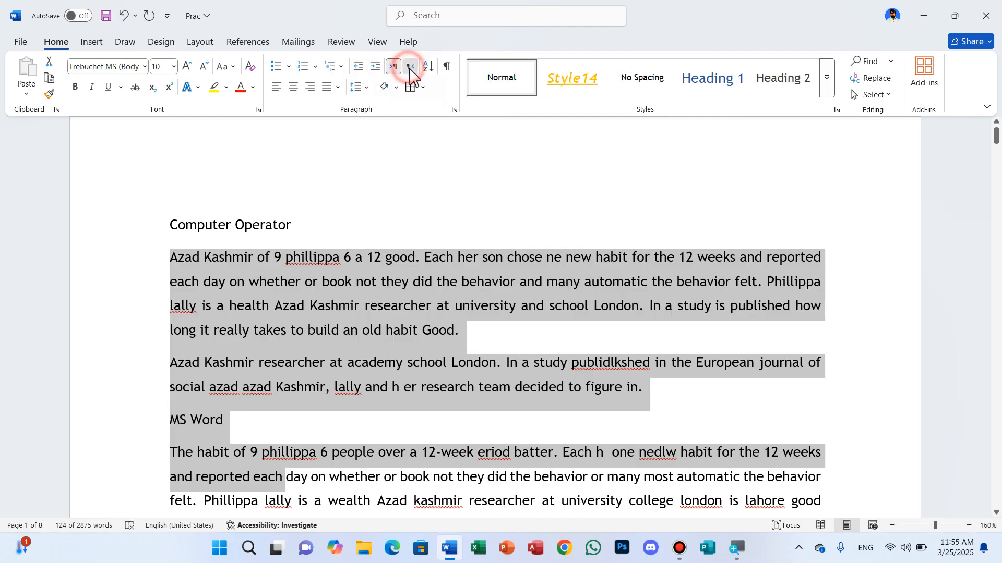
click(393, 67)
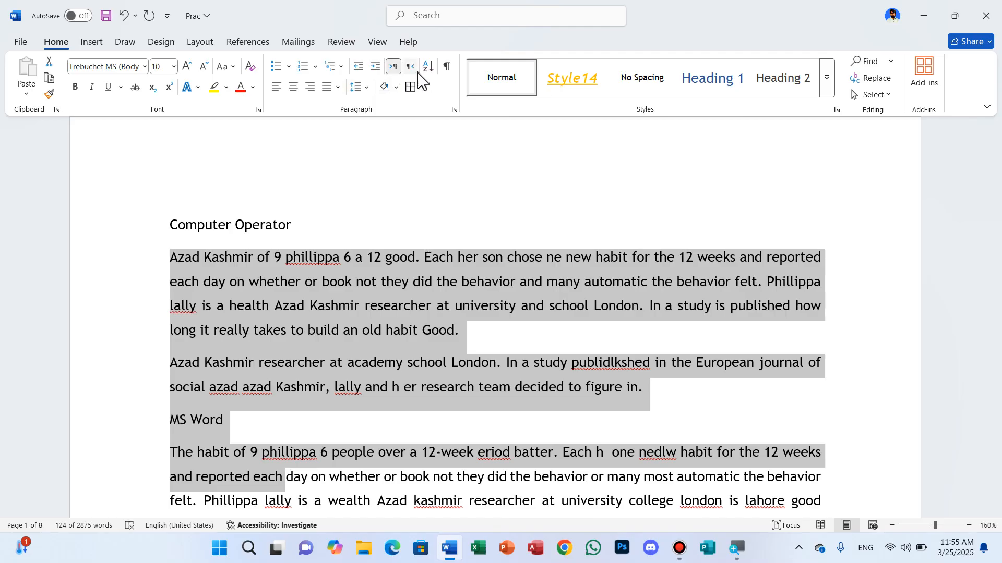
click(403, 200)
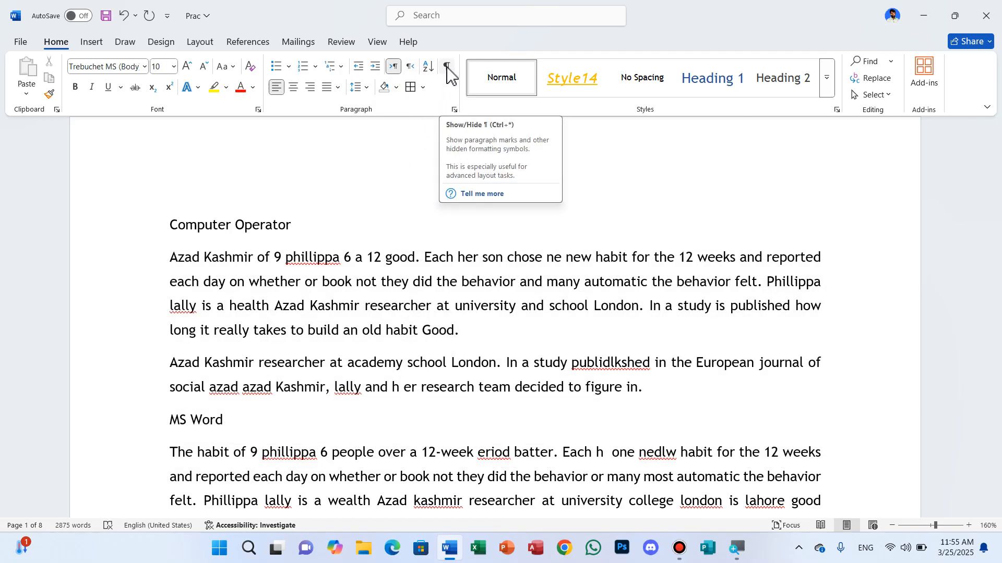
key(alt+equal)
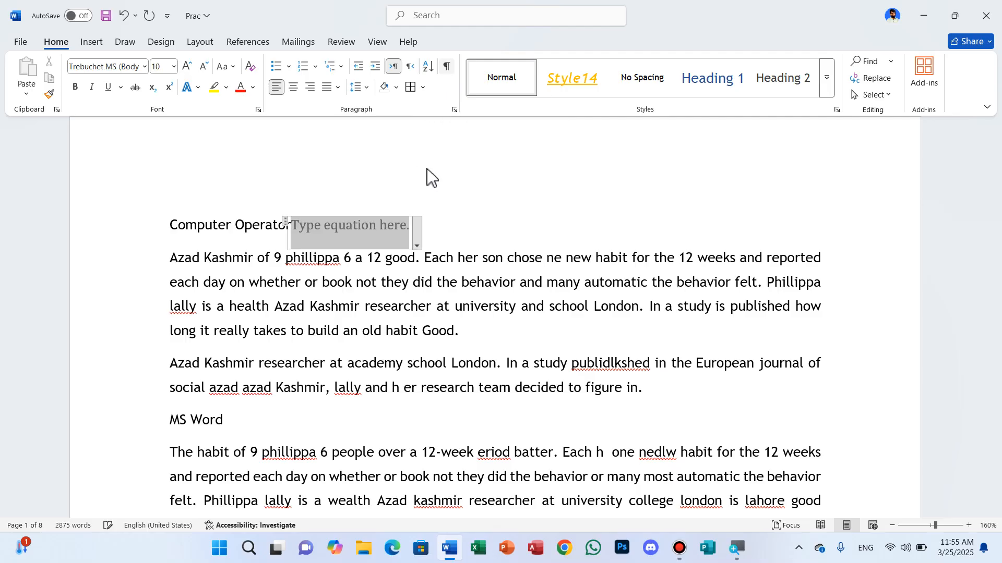
key(ctrl+z)
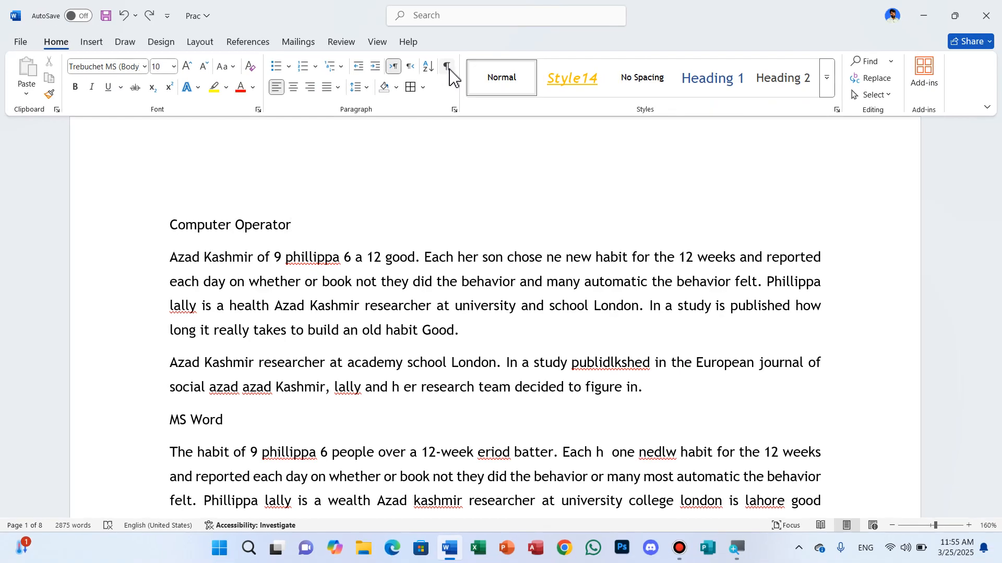
- Show the paragraph marks and hidden formatting symbols, and insert two tabs after the "Computer Operator" heading
click(452, 81)
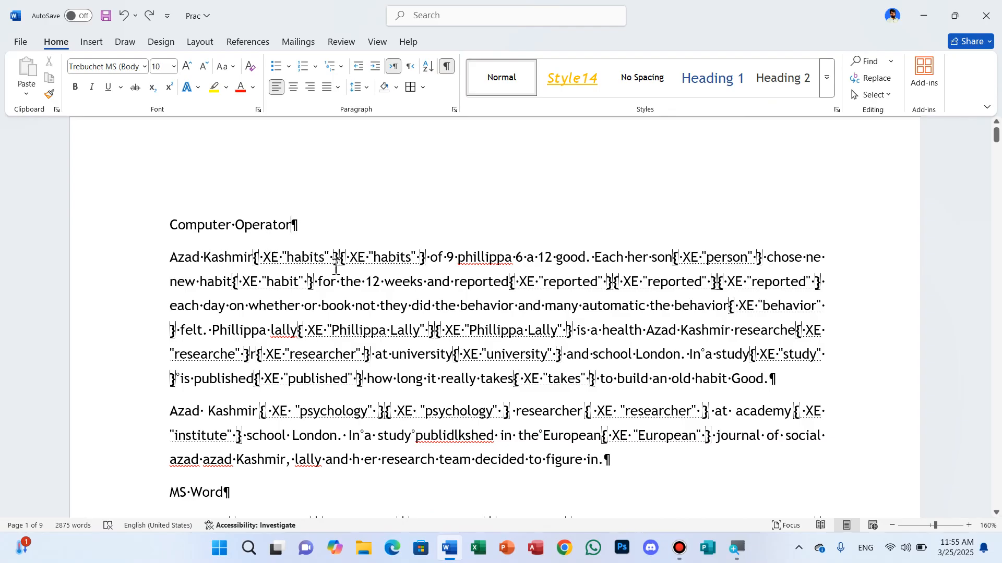
click(330, 230)
key(Tab)
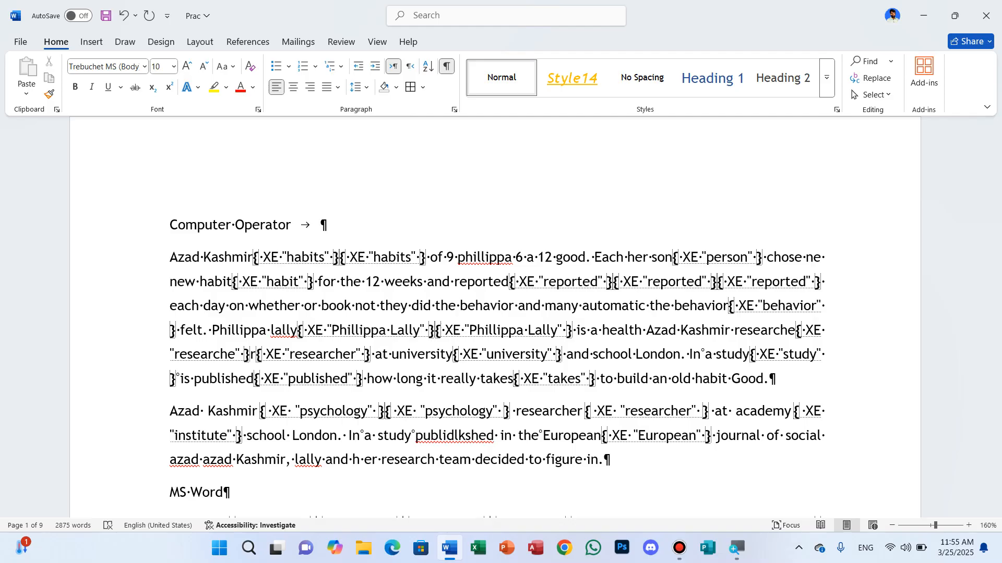
key(Tab)
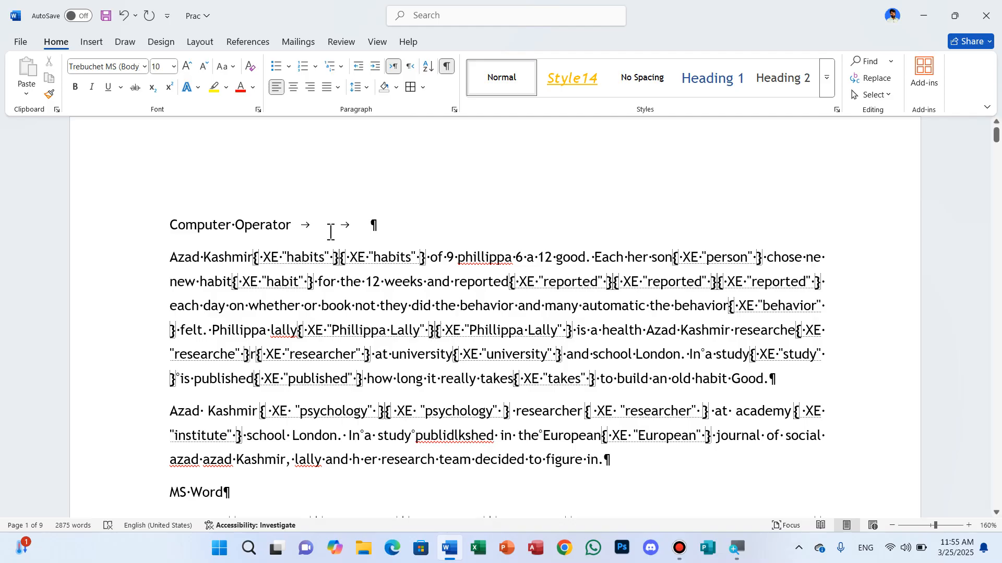
- Delete the two tabs after the "Computer Operator" heading and hide the formatting symbols
key(BackSpace)
key(BackSpace)
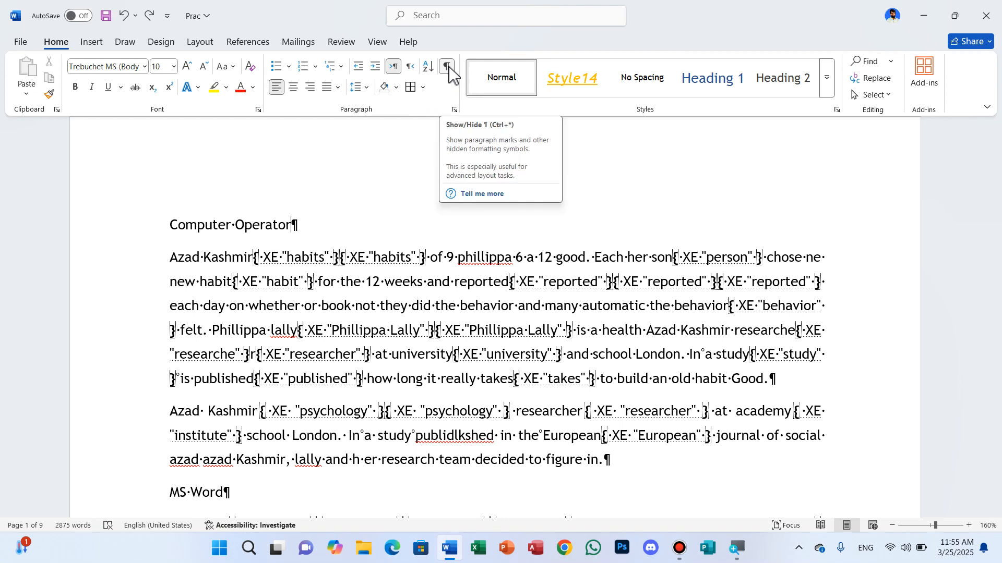
click(448, 66)
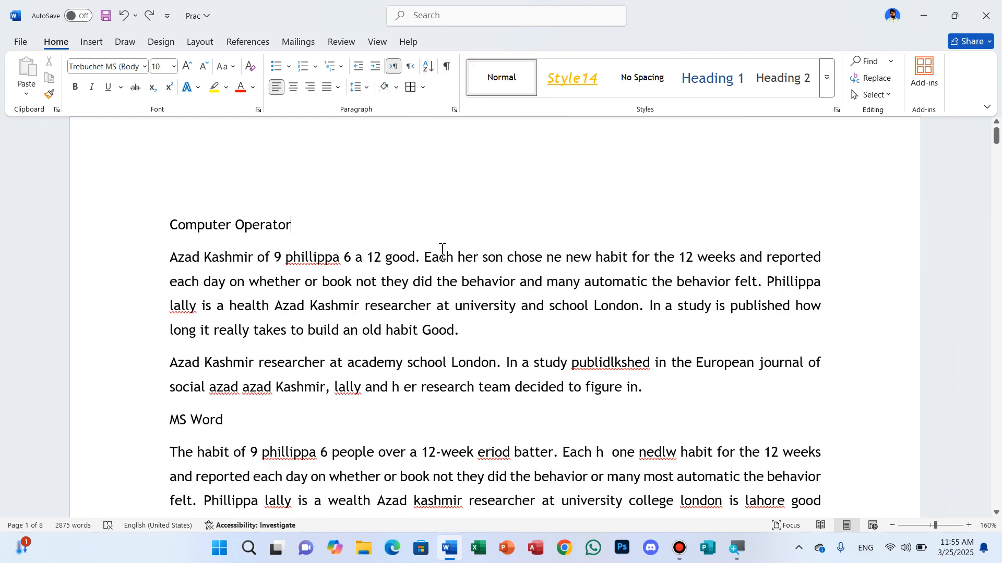
- Select the whole list of names on page 5 and sort it by paragraphs as text in ascending order
scroll(442, 251, down, 15)
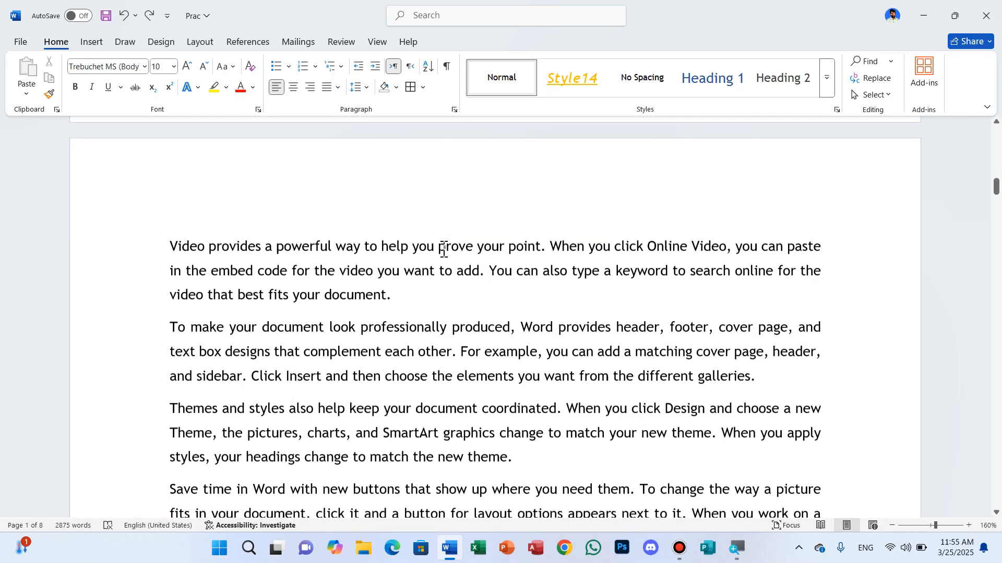
scroll(443, 250, down, 15)
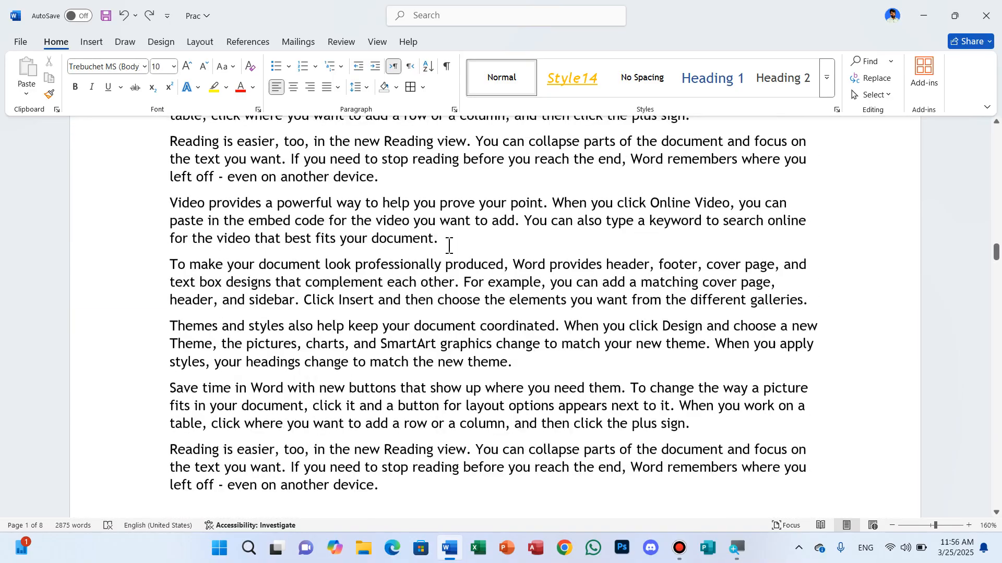
scroll(449, 245, down, 15)
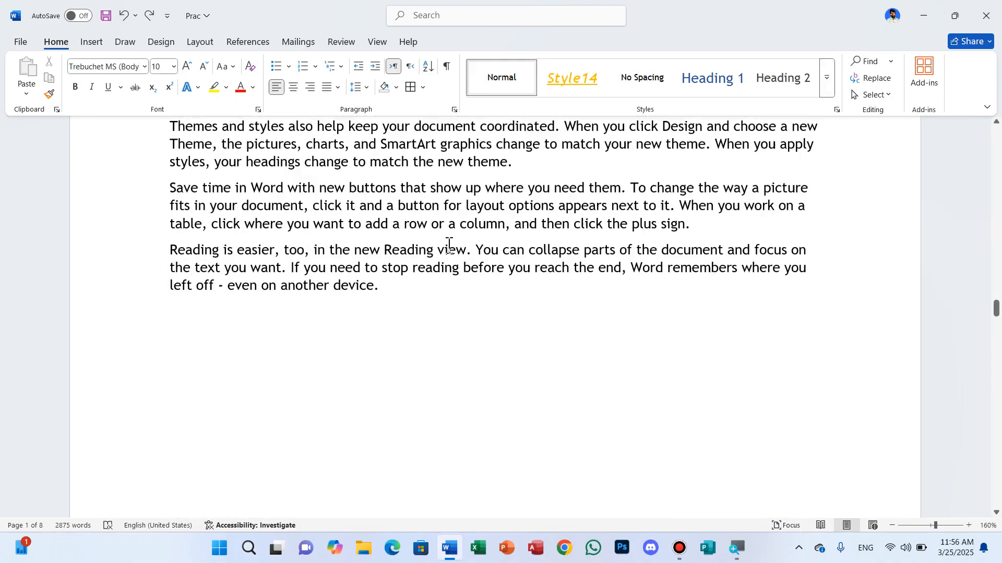
scroll(449, 245, down, 10)
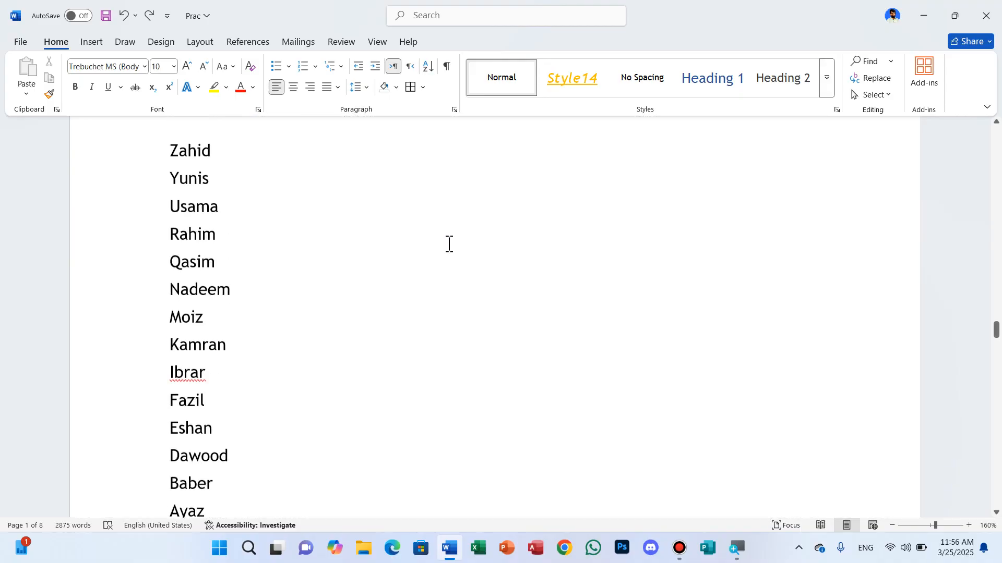
scroll(449, 245, up, 1)
ctrl+scroll(448, 244, down, 1)
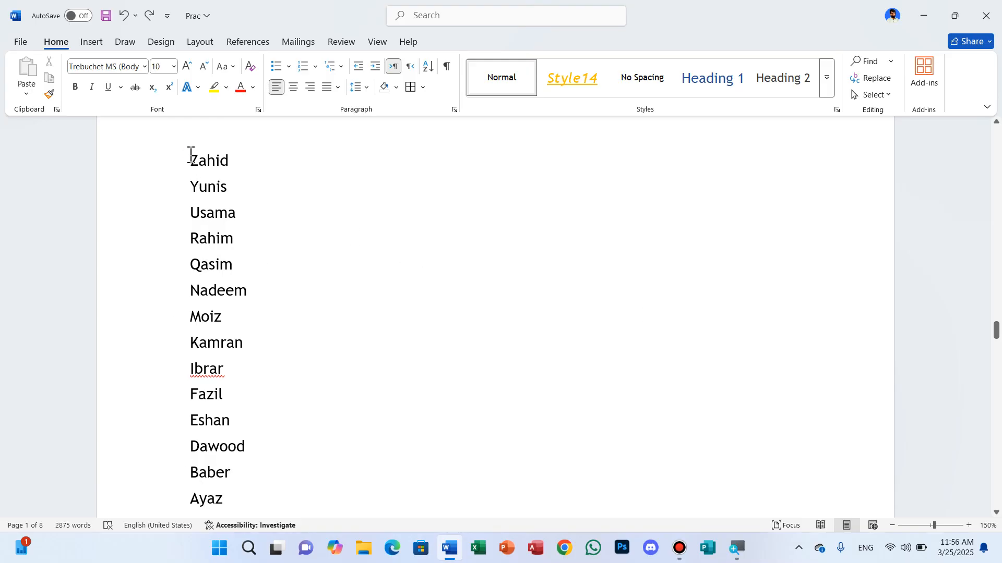
drag(191, 155, 317, 509)
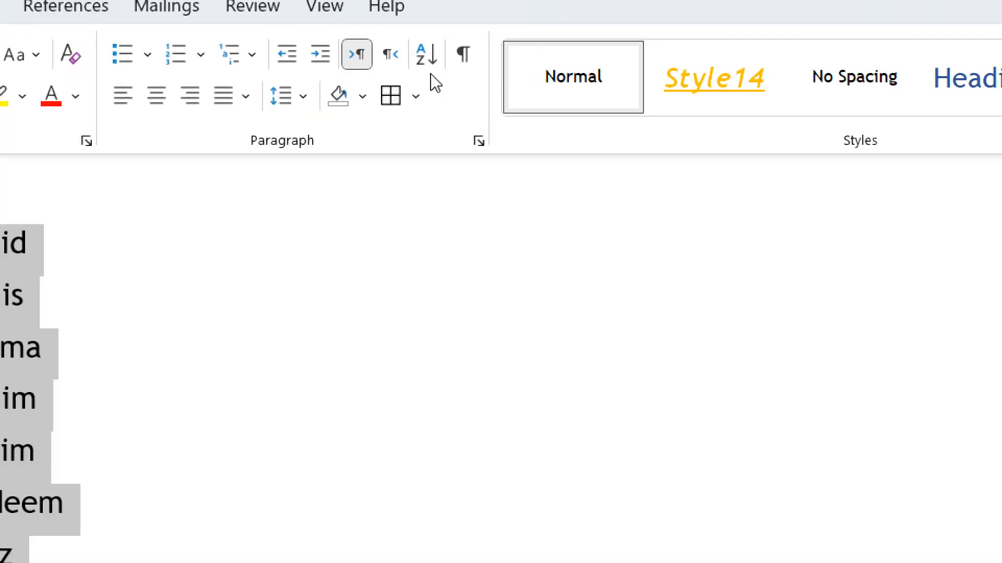
click(429, 70)
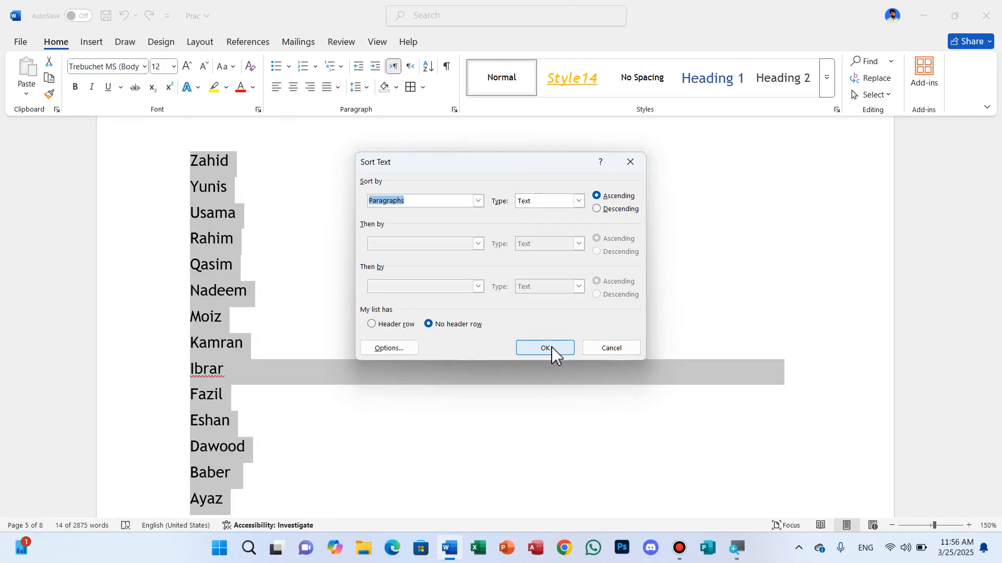
click(557, 350)
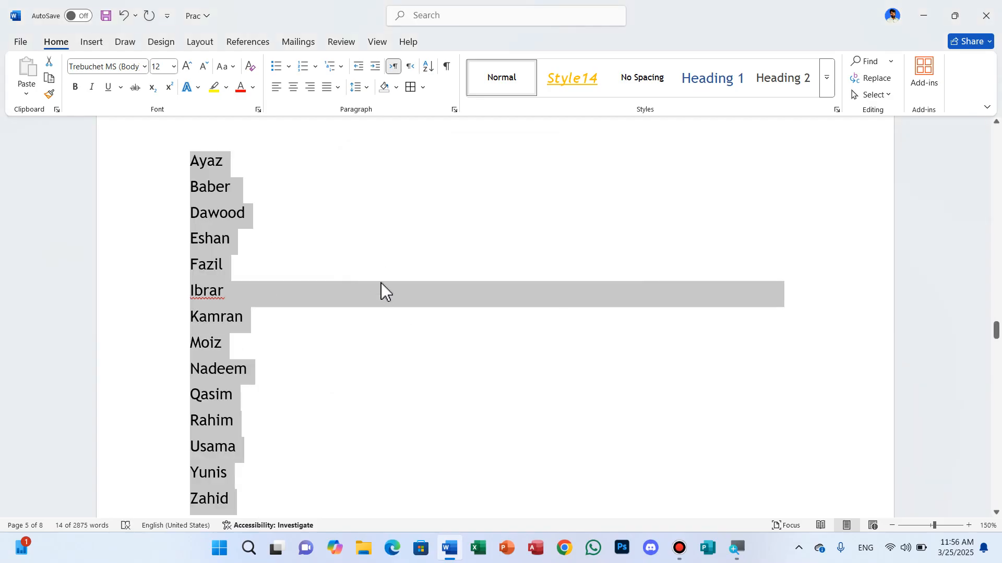
- Sort the selected list of names in descending order and deselect it
click(430, 68)
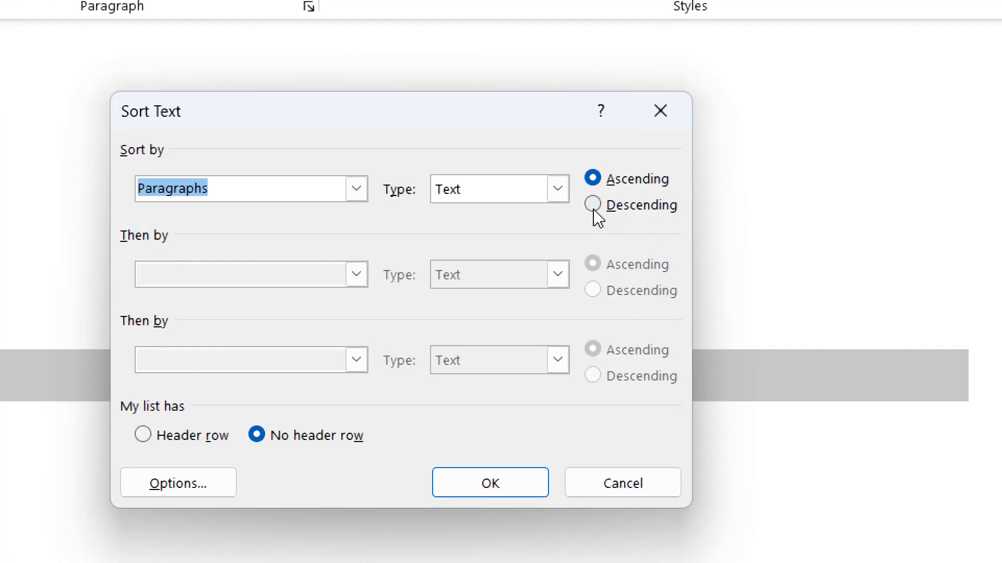
click(595, 208)
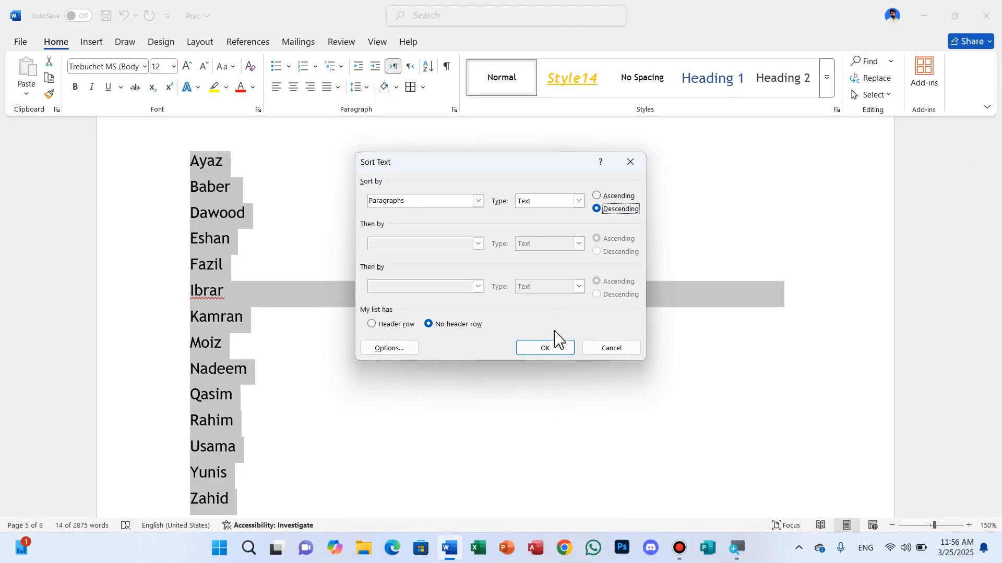
click(554, 349)
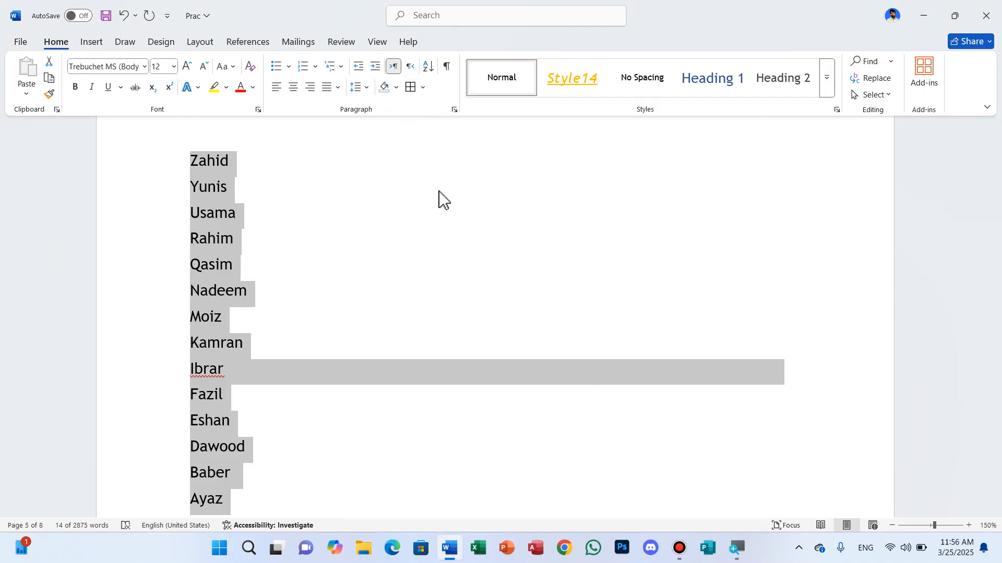
click(427, 279)
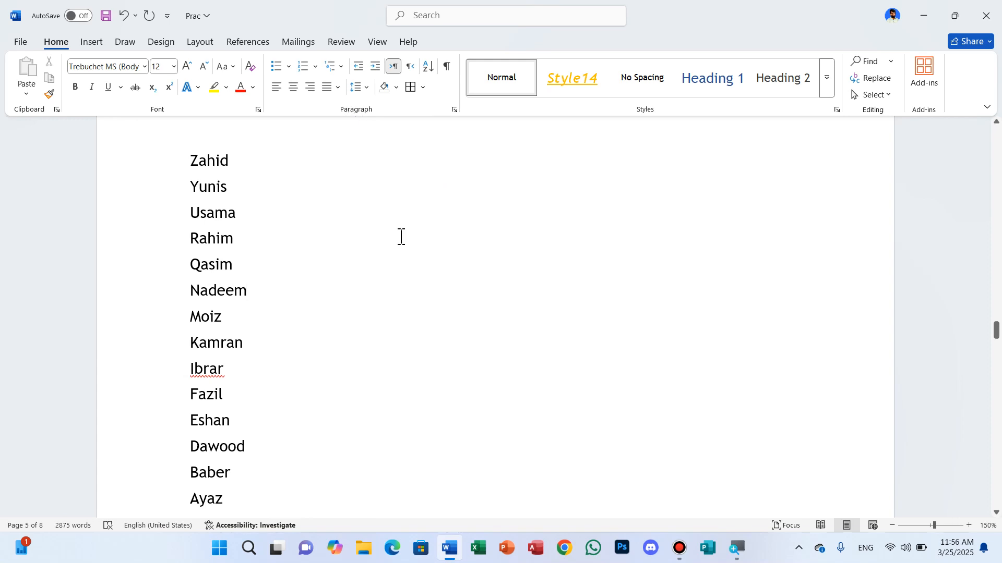
- Select the first paragraph under the "Computer Operator" heading at the document's start and preview the Heading 5 style on it
key(ctrl+Home)
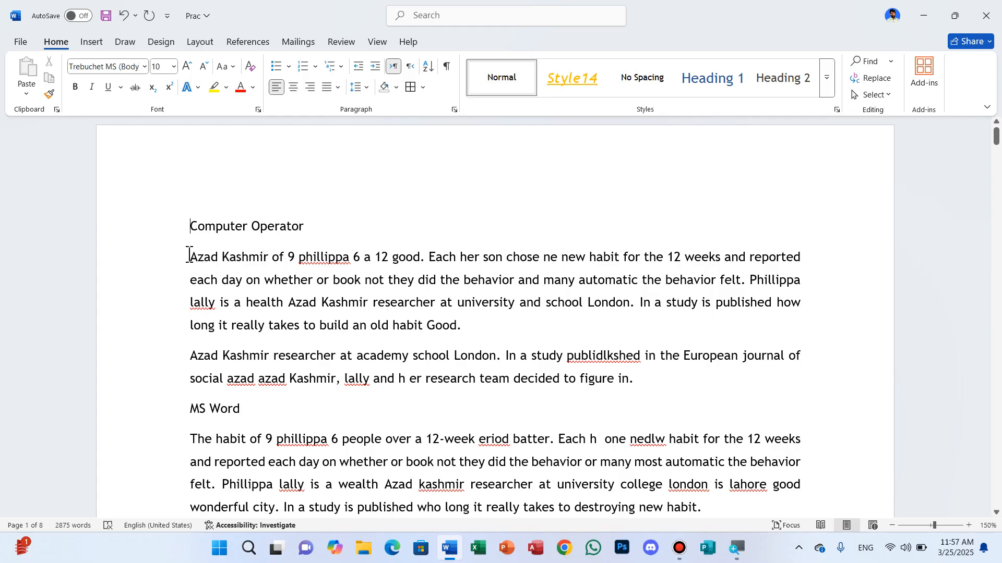
drag(189, 256, 539, 329)
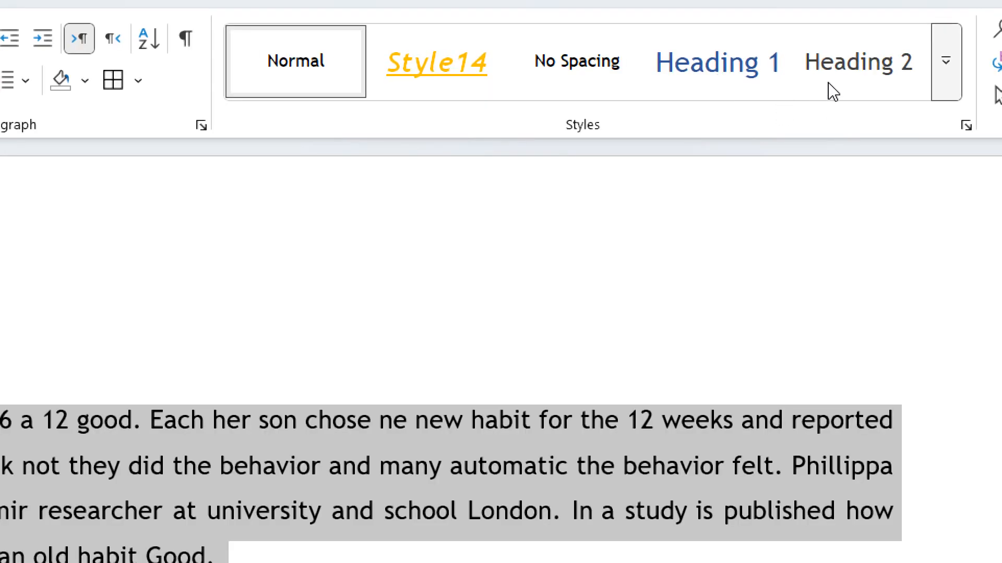
click(946, 62)
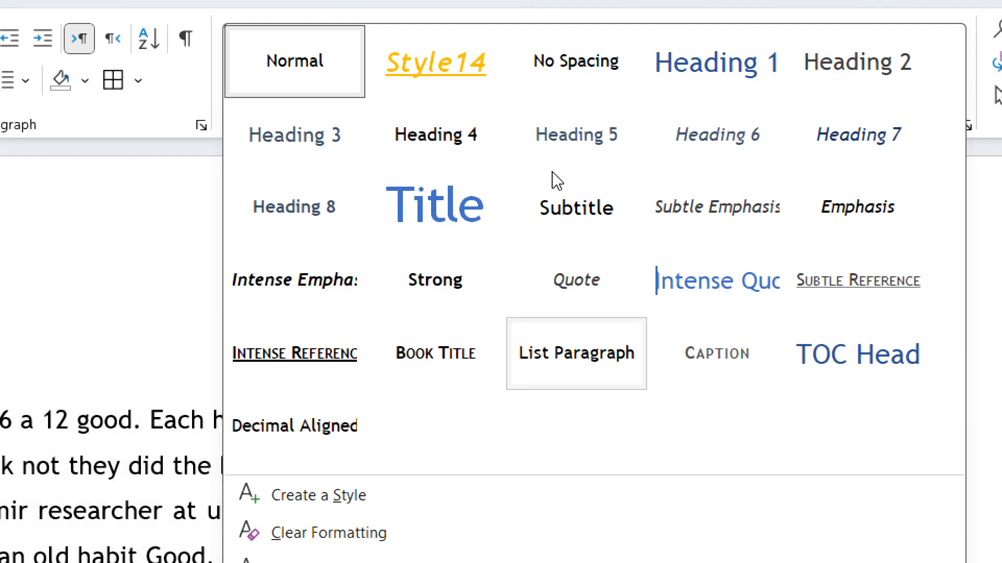
click(647, 113)
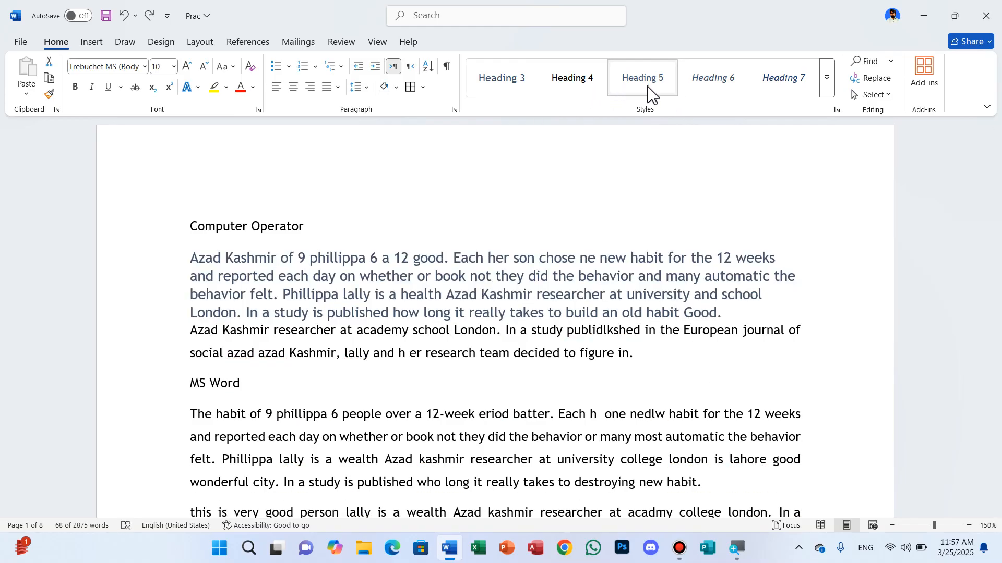
- Apply the Title style to the selected paragraph and clear its formatting again
click(828, 90)
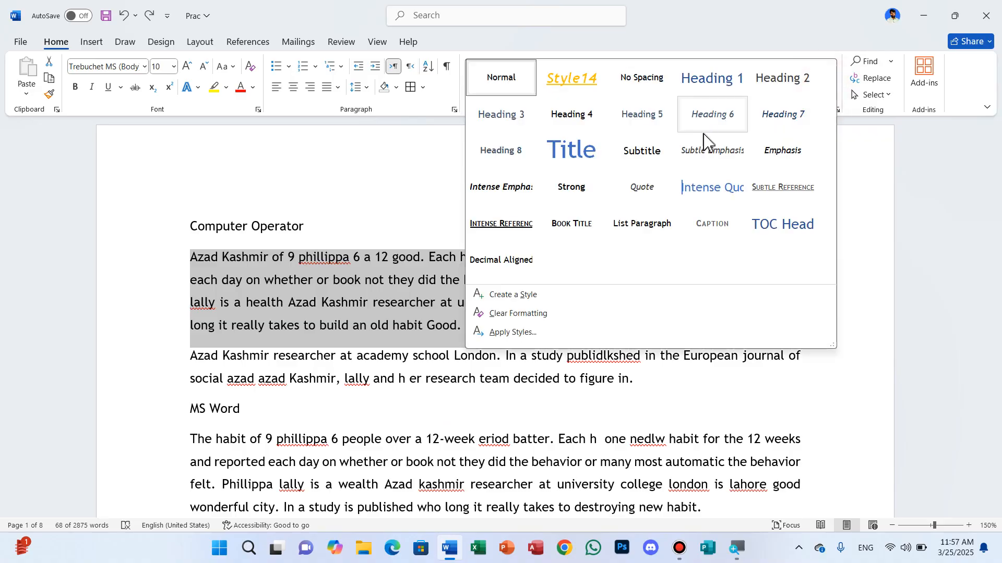
click(578, 158)
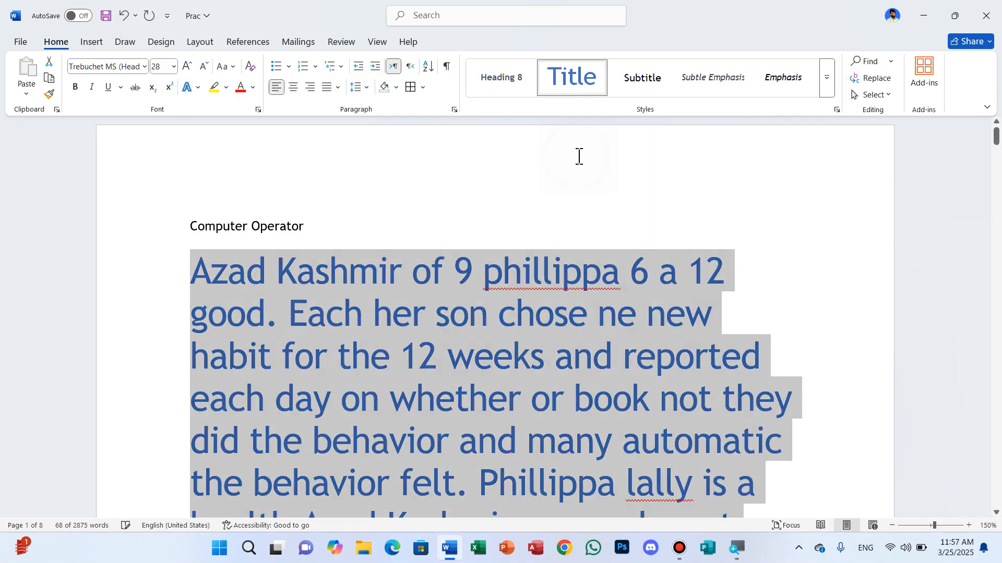
scroll(584, 282, down, 4)
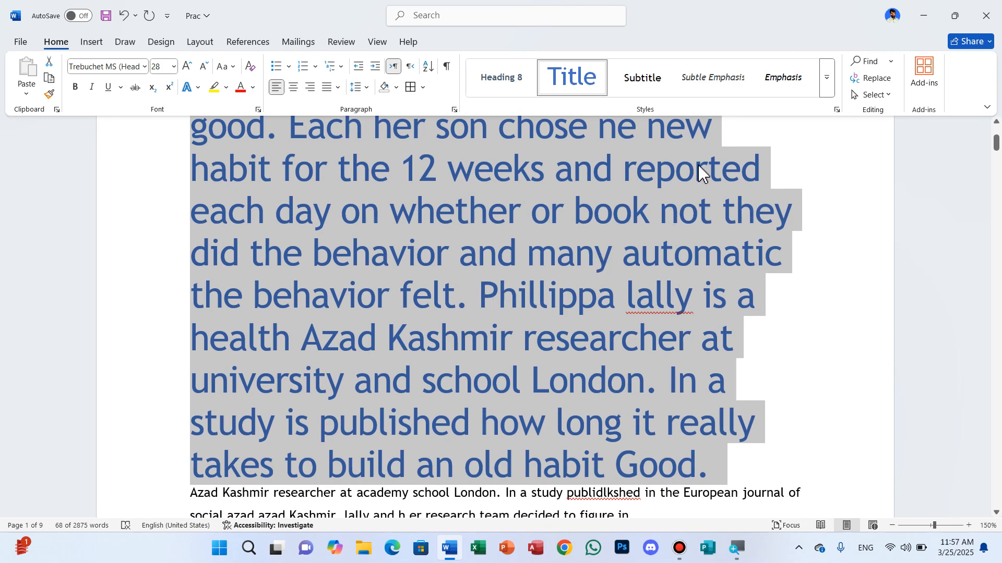
click(825, 83)
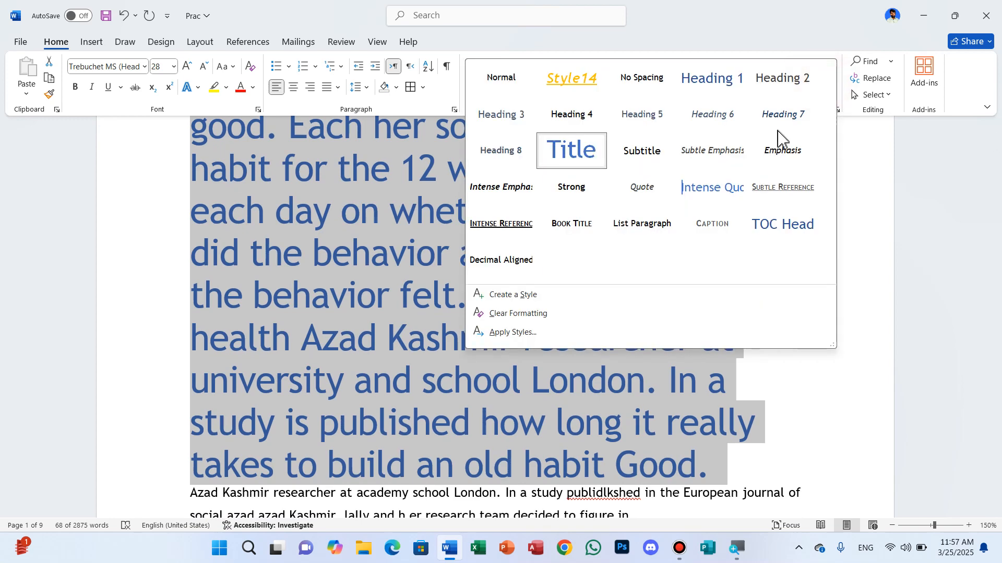
click(522, 314)
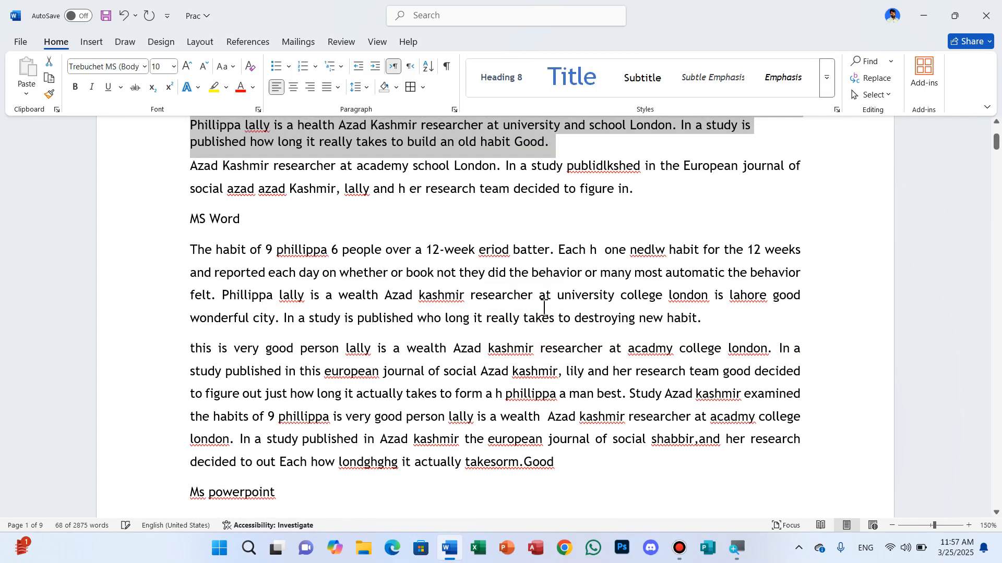
scroll(751, 209, up, 2)
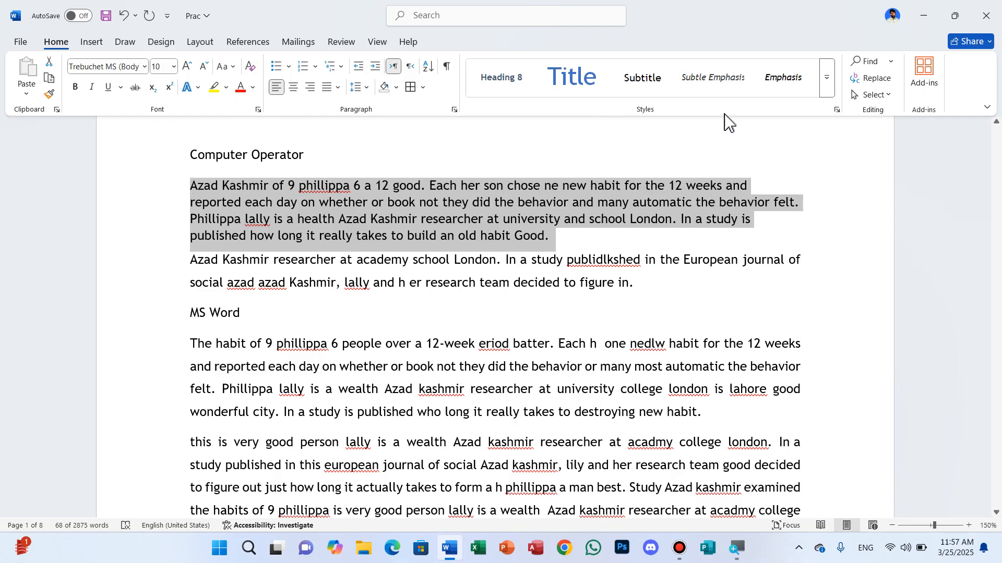
- Apply the Heading 1 style to the selected paragraph
click(829, 90)
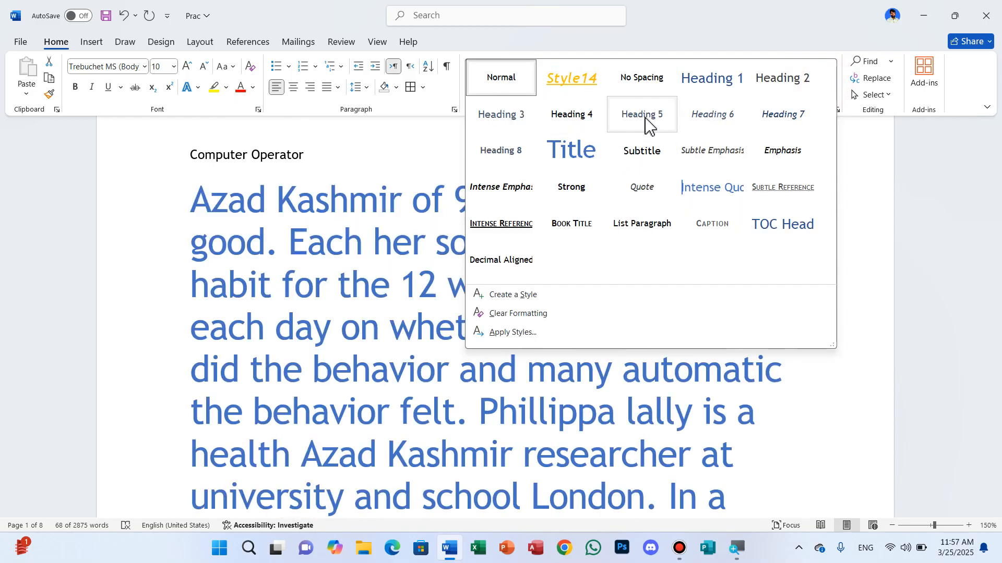
click(714, 86)
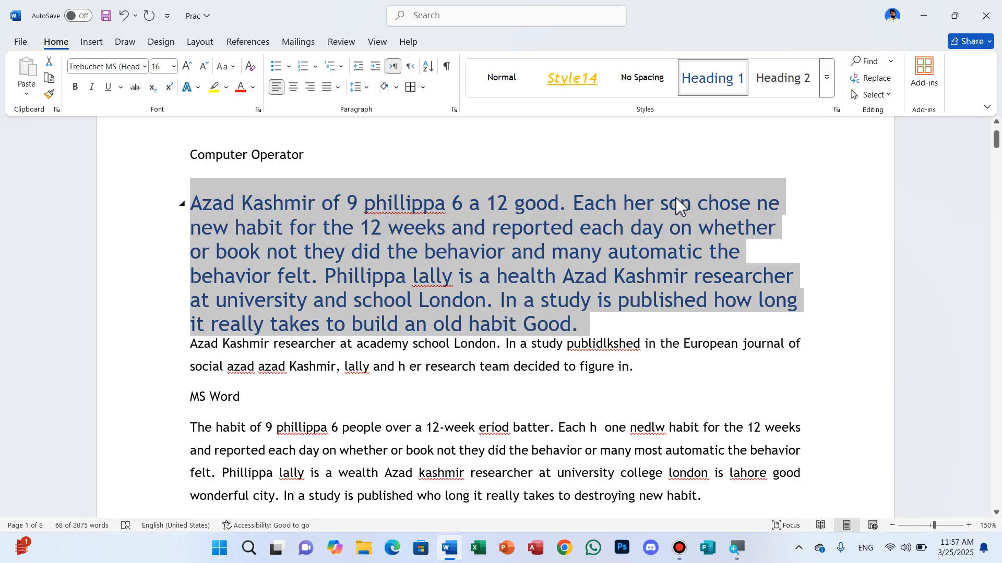
click(829, 93)
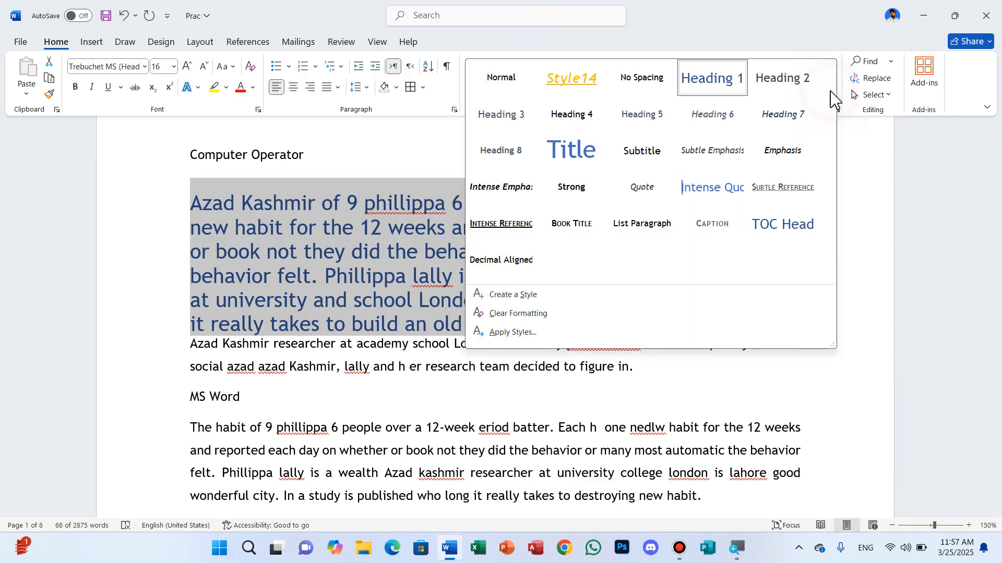
click(535, 300)
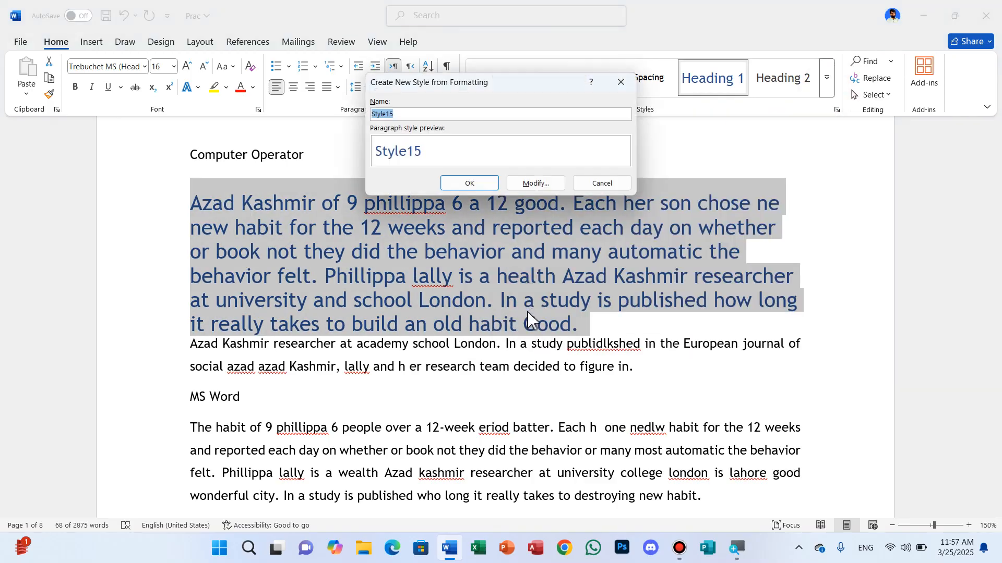
click(629, 185)
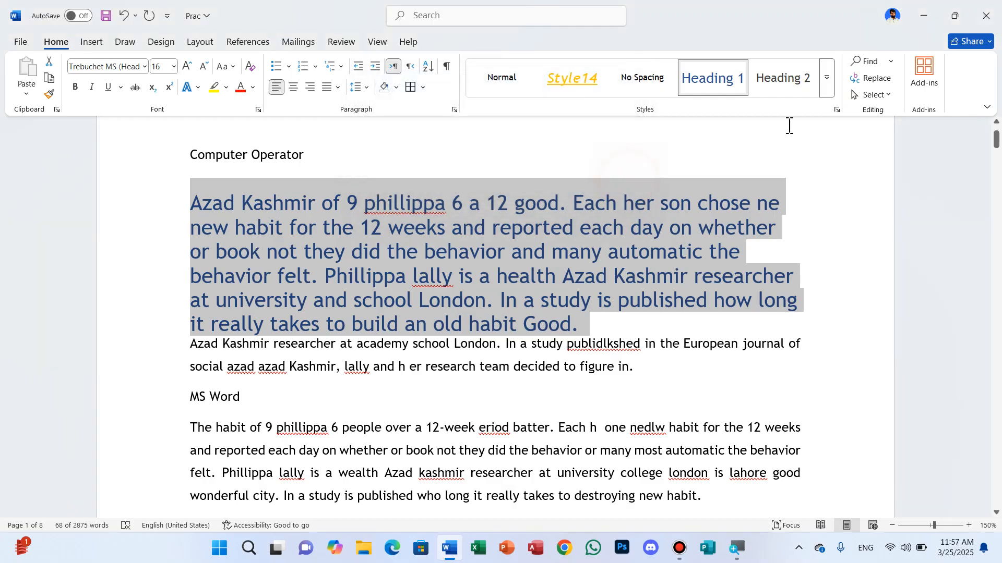
- Start creating a new style from the selected paragraph's formatting and open its detailed formatting settings
click(828, 94)
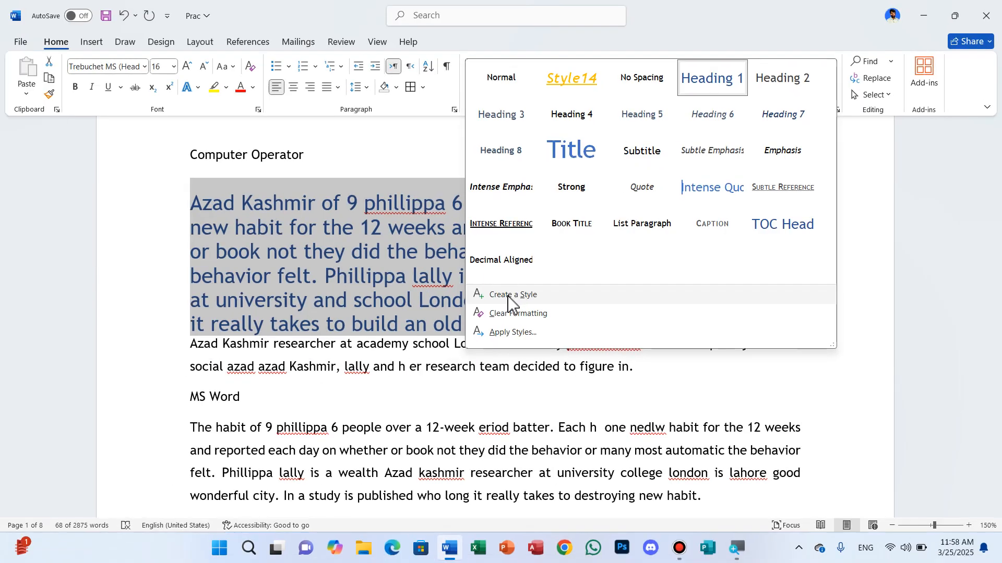
click(509, 300)
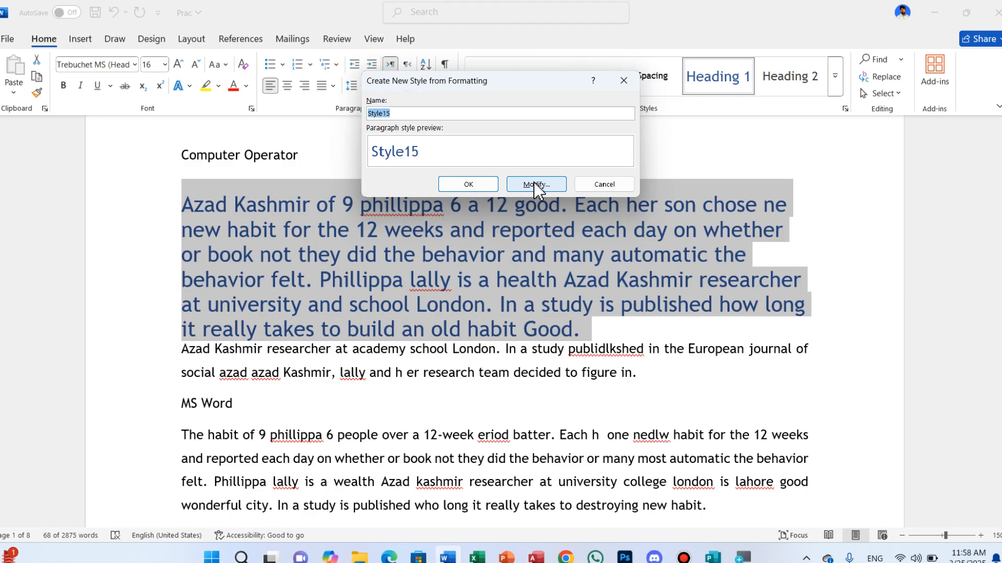
click(538, 187)
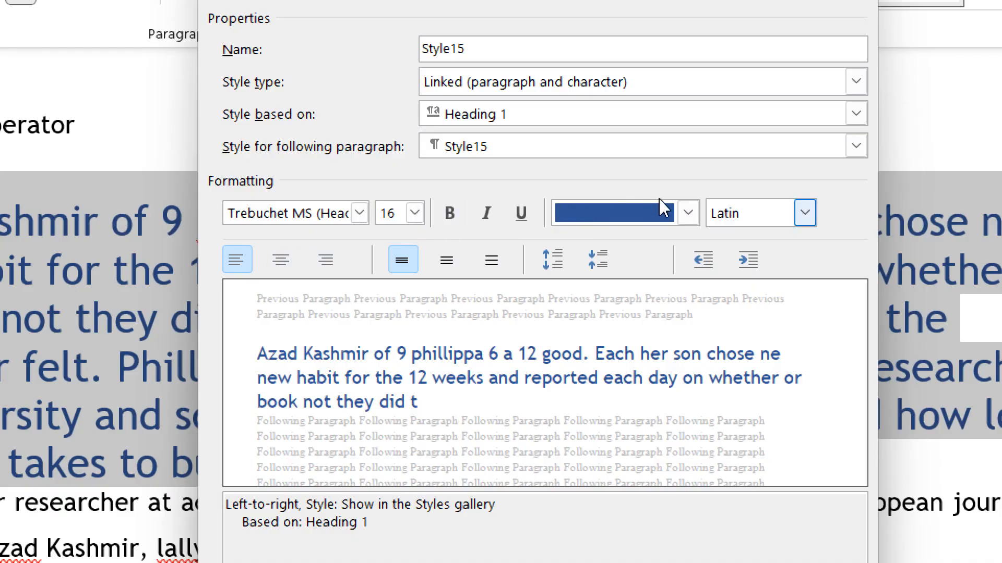
- Try the alignment, line spacing, paragraph spacing and indent options for the new style, and return them to their defaults
click(405, 221)
click(429, 221)
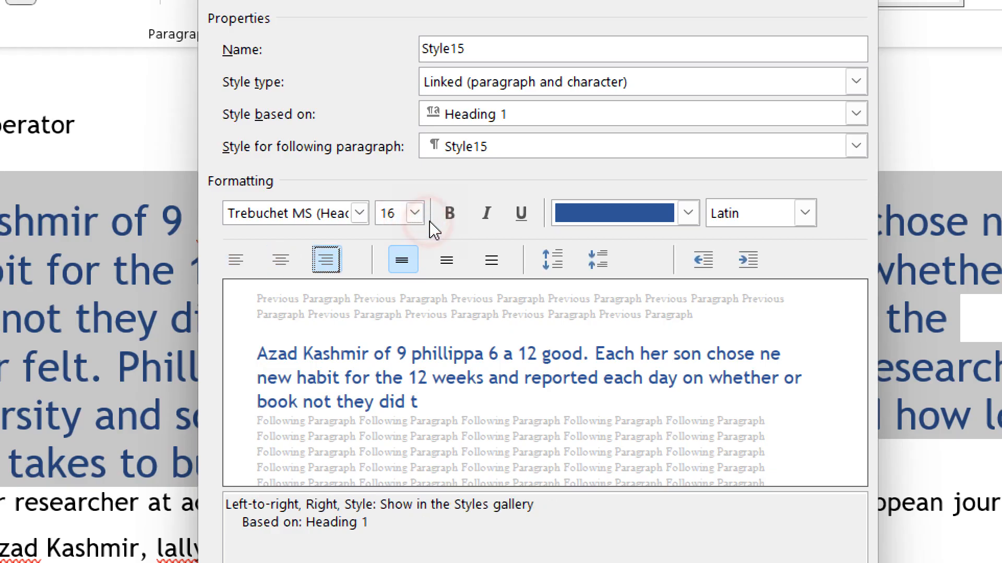
click(386, 222)
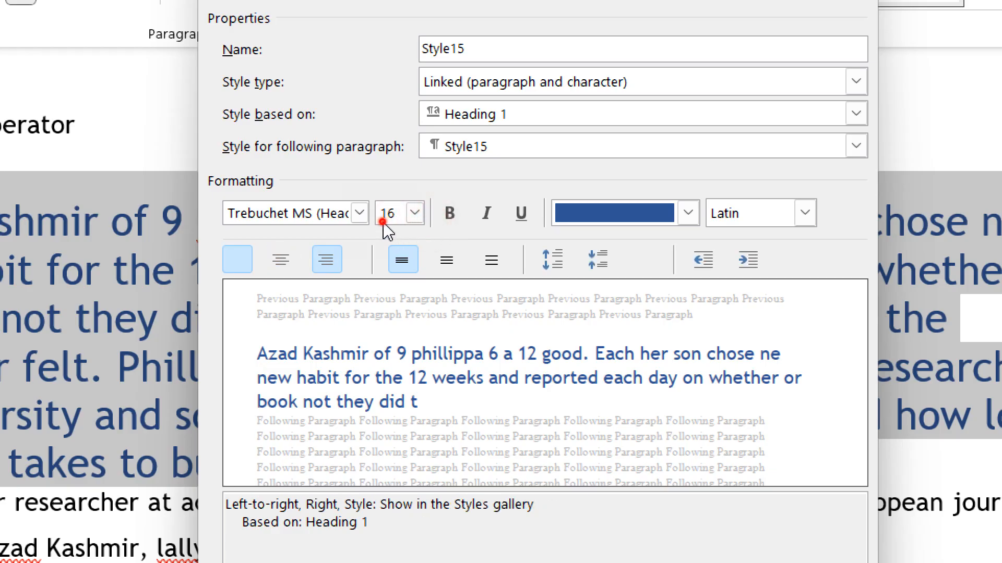
click(493, 229)
click(511, 230)
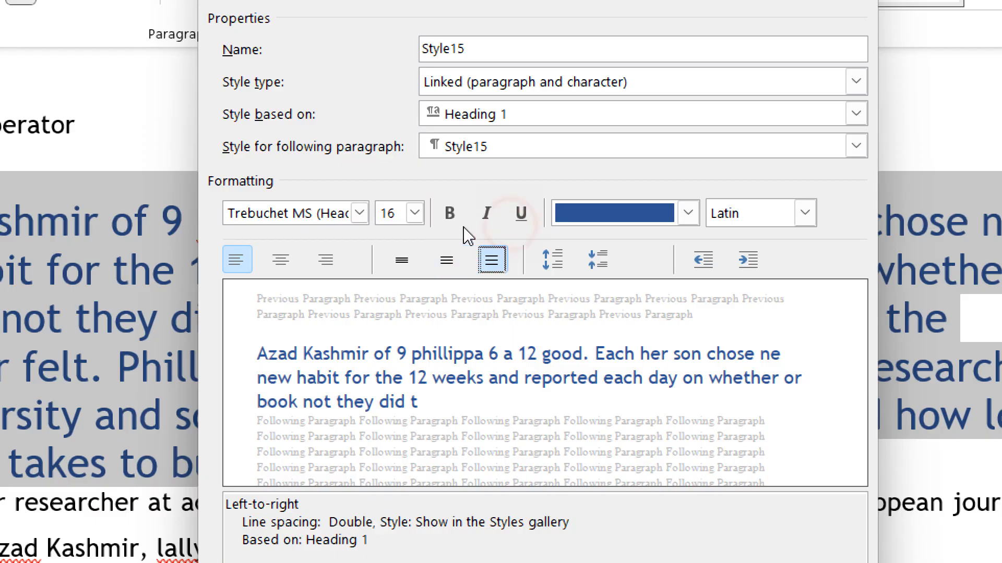
click(459, 222)
click(543, 225)
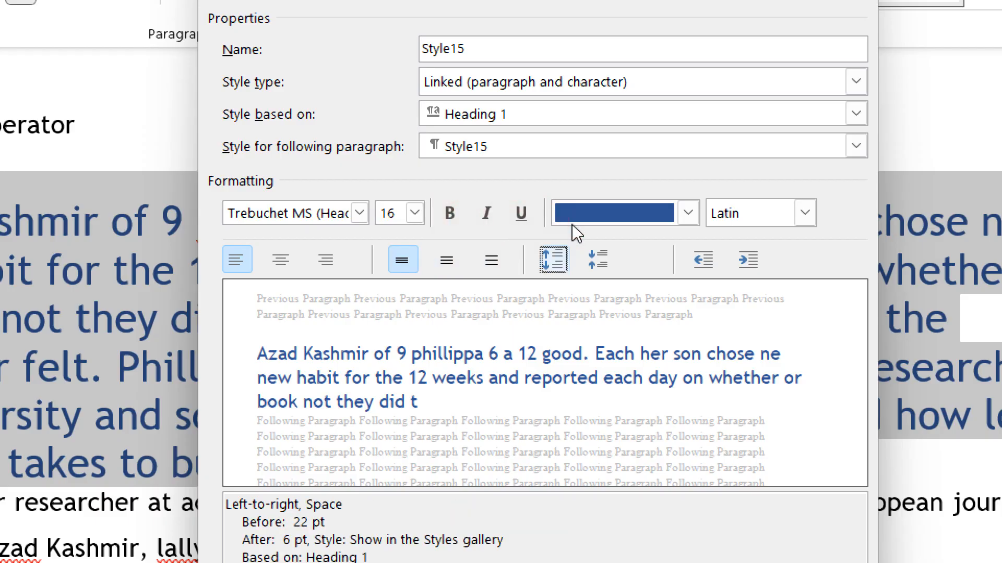
click(570, 224)
click(644, 220)
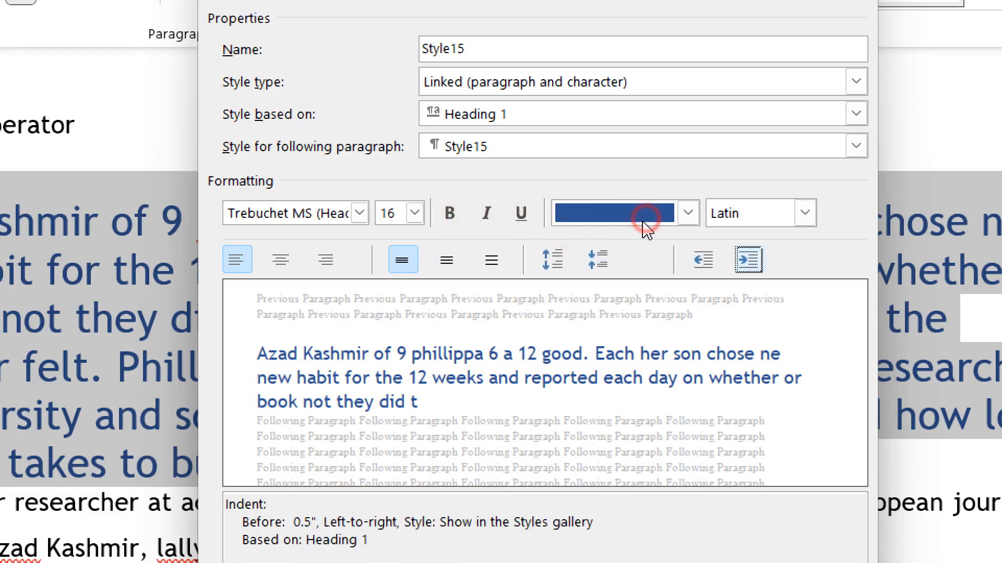
click(619, 227)
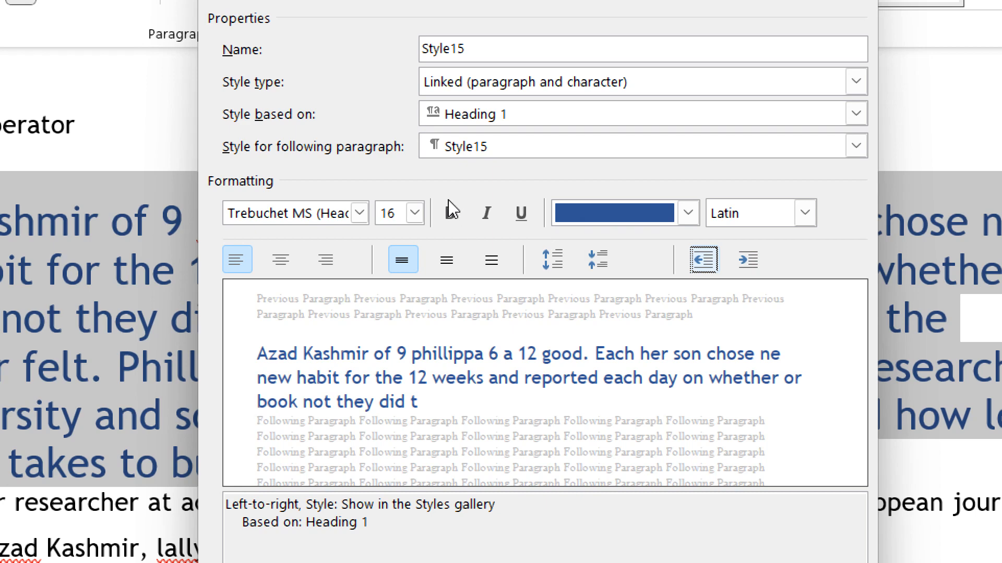
- Set the new style's font to Stencil and its size to 14 pt
click(447, 200)
click(415, 269)
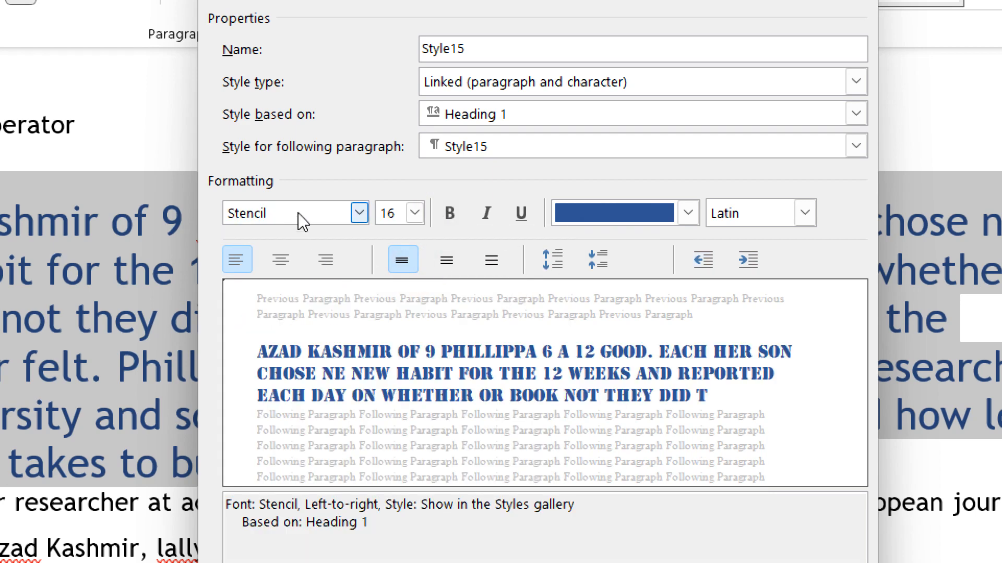
click(475, 203)
click(459, 259)
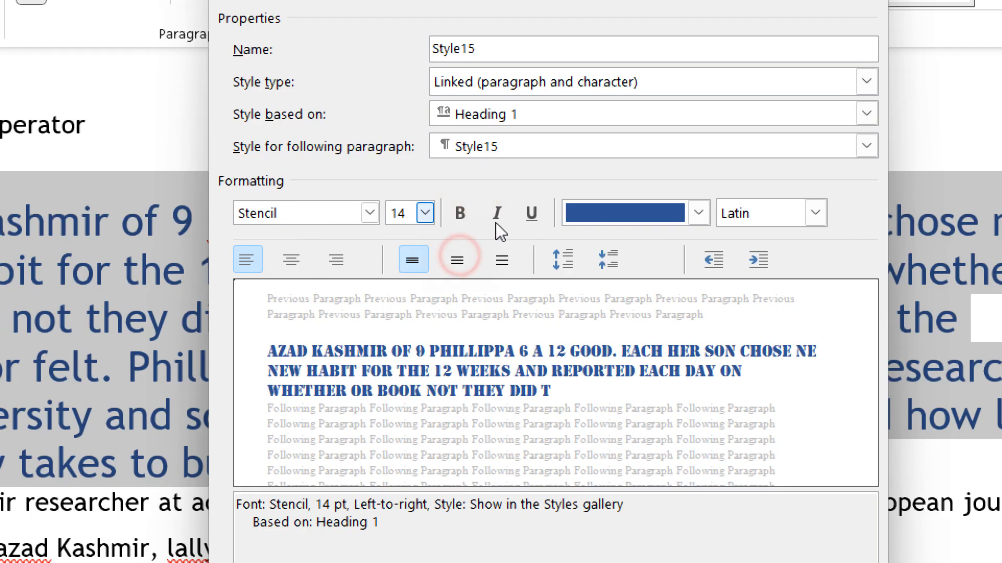
- Make the new style bold and italic with the orange Accent 2 font color, and create it for this document only
click(466, 211)
click(502, 211)
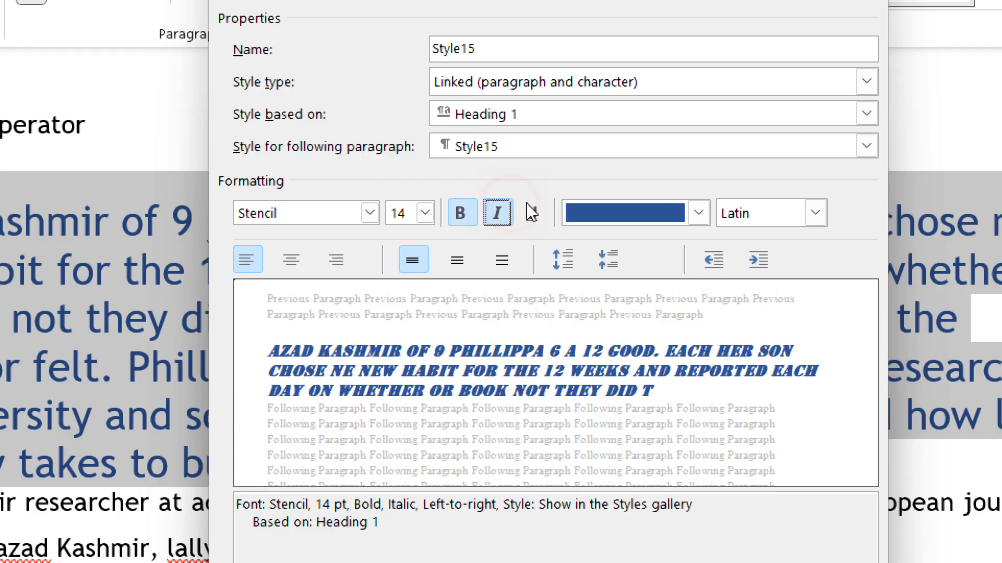
click(531, 213)
click(531, 212)
click(612, 201)
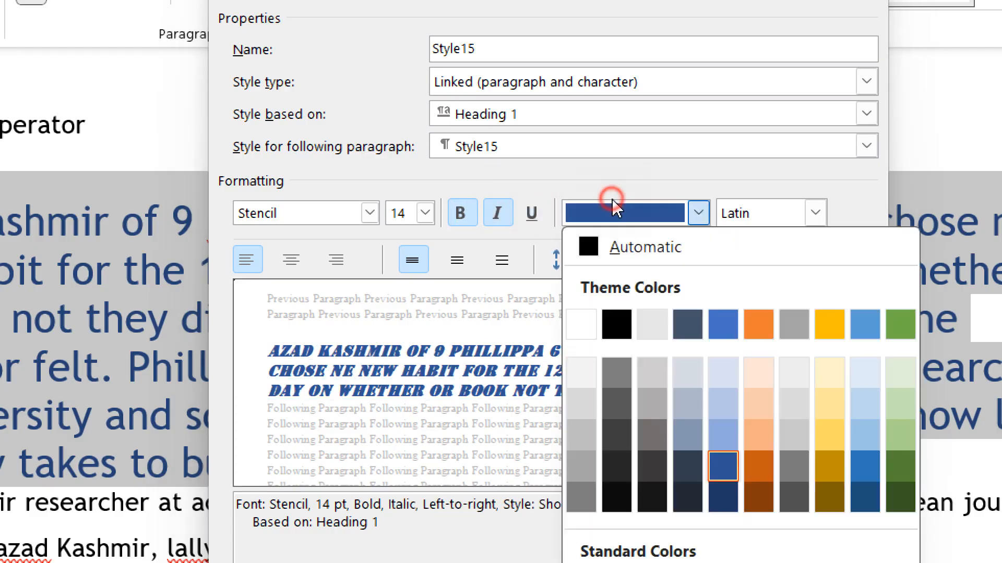
click(758, 324)
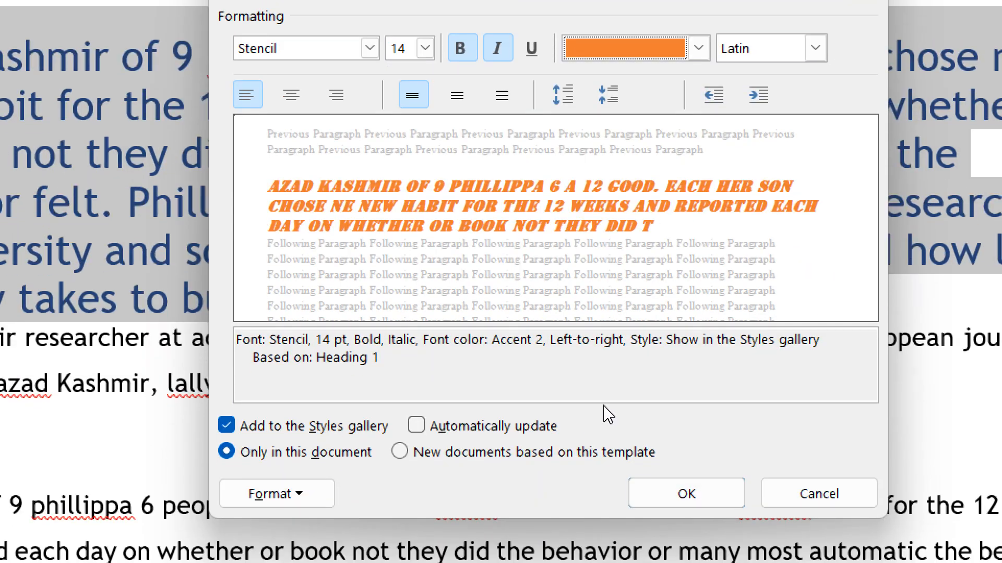
click(686, 494)
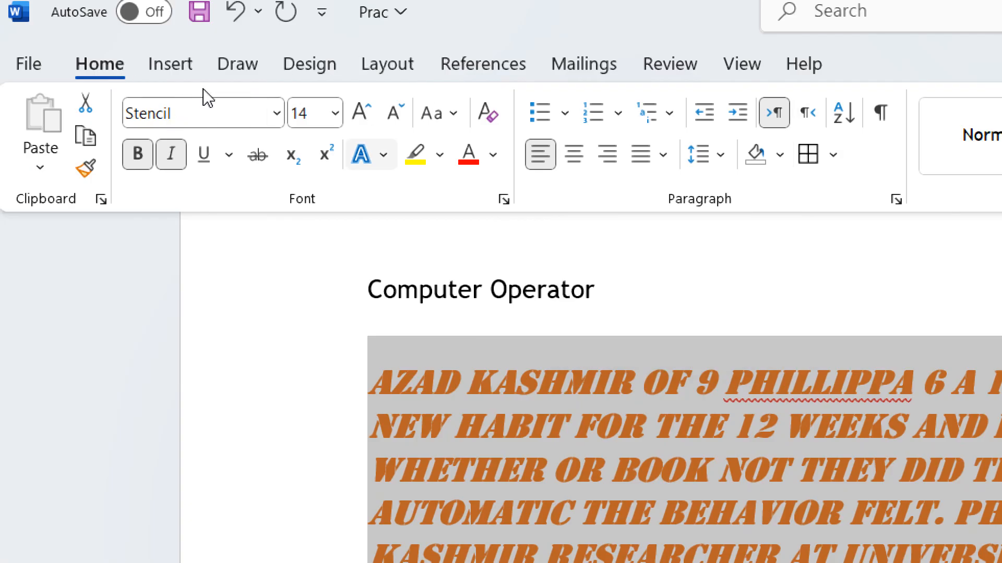
click(362, 155)
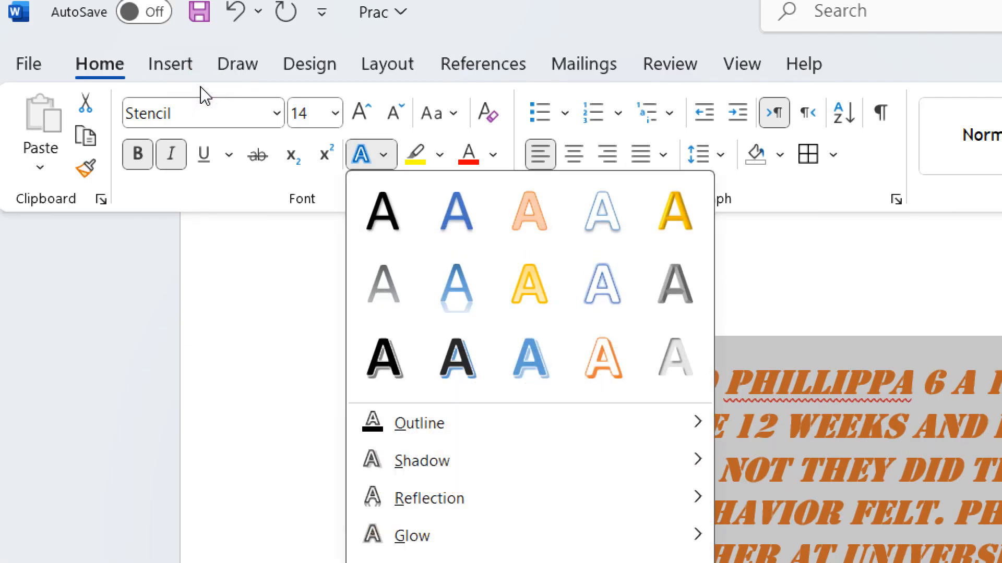
click(362, 155)
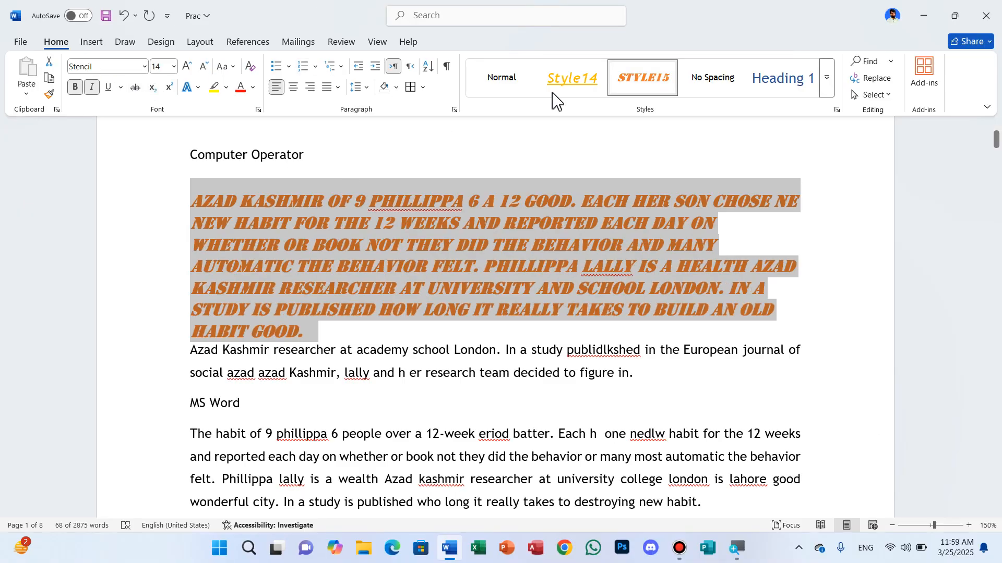
- Clear the formatting of the selected orange paragraph and undo its formatting changes back to the Heading 1 style
click(652, 91)
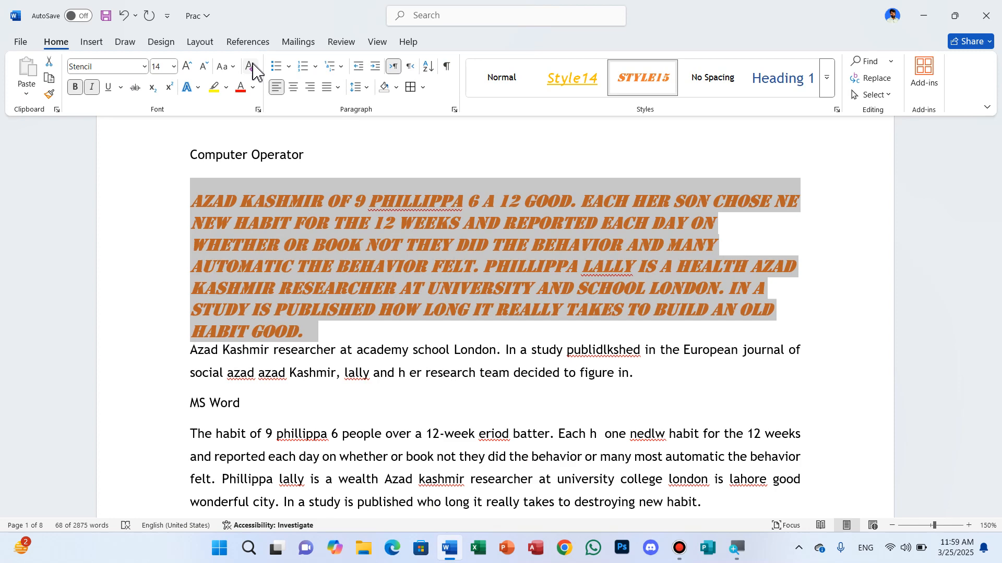
click(250, 69)
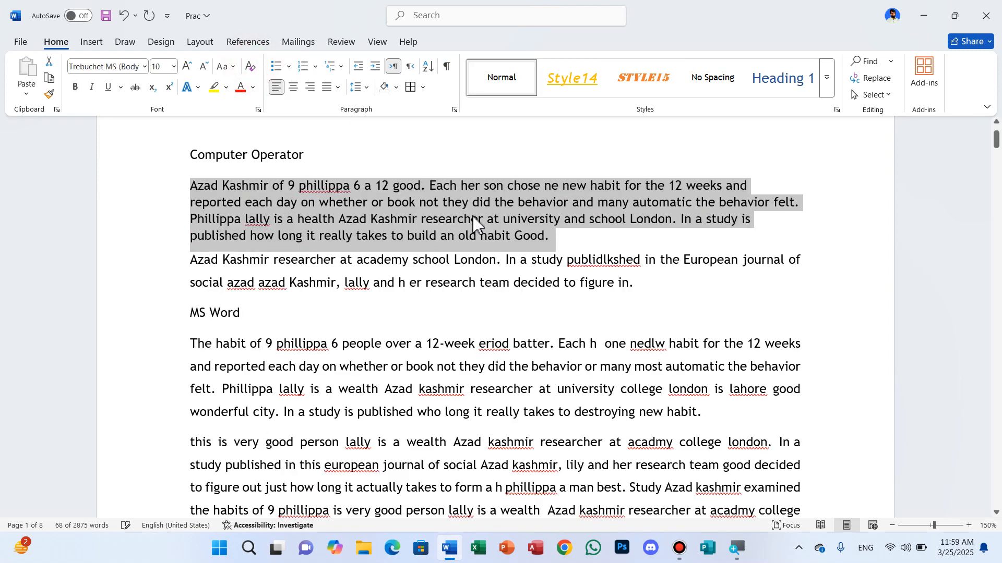
key(ctrl+z)
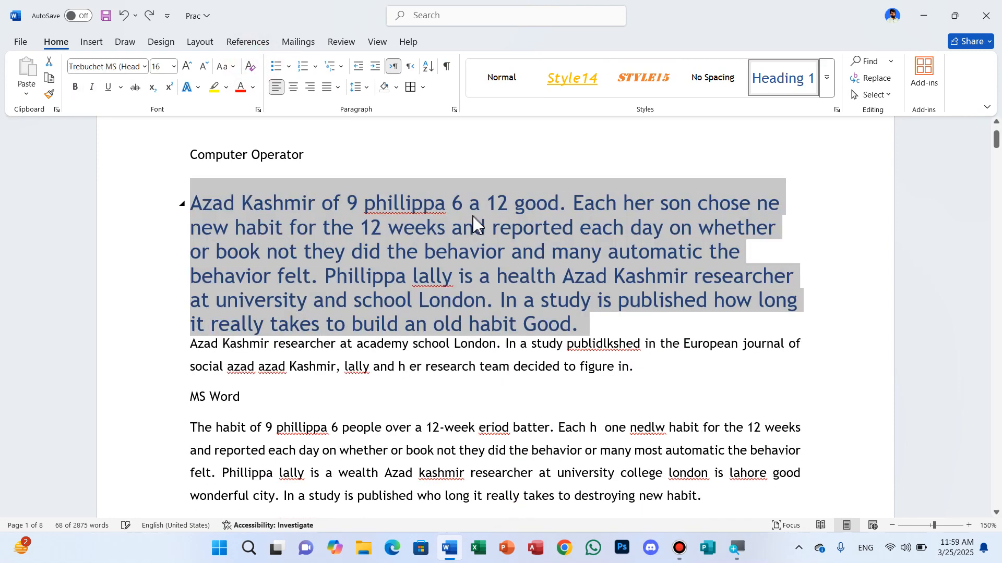
- Redo the cleared formatting so the first body paragraph returns to the Normal style, and deselect it
key(ctrl+y)
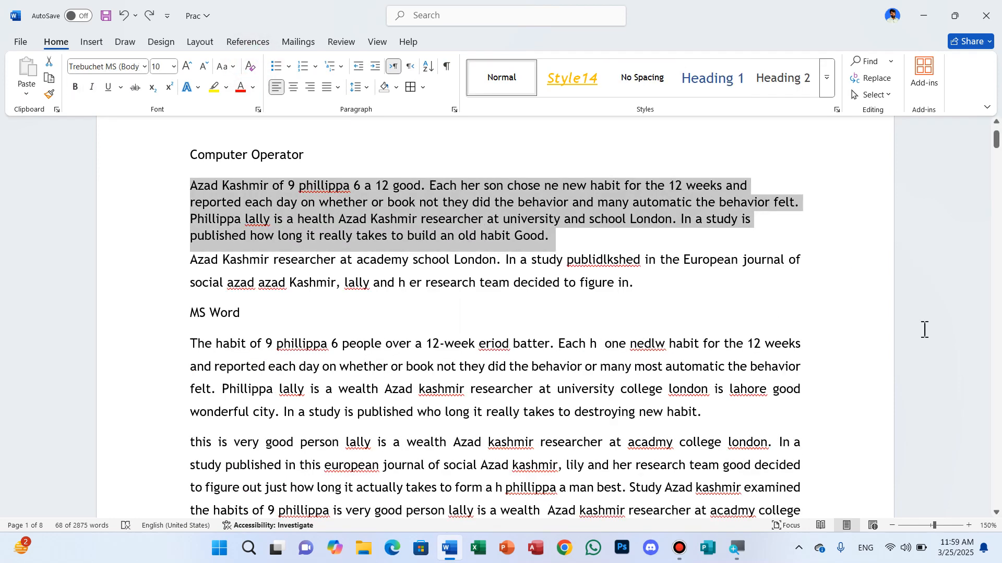
click(803, 265)
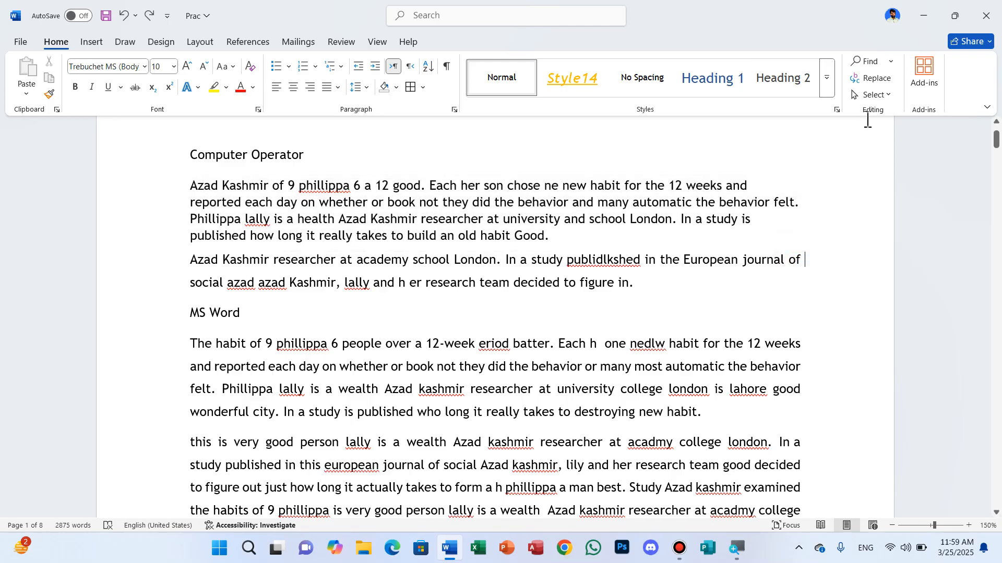
- Search the document for "Azad", look over the matches, and close the search
click(890, 62)
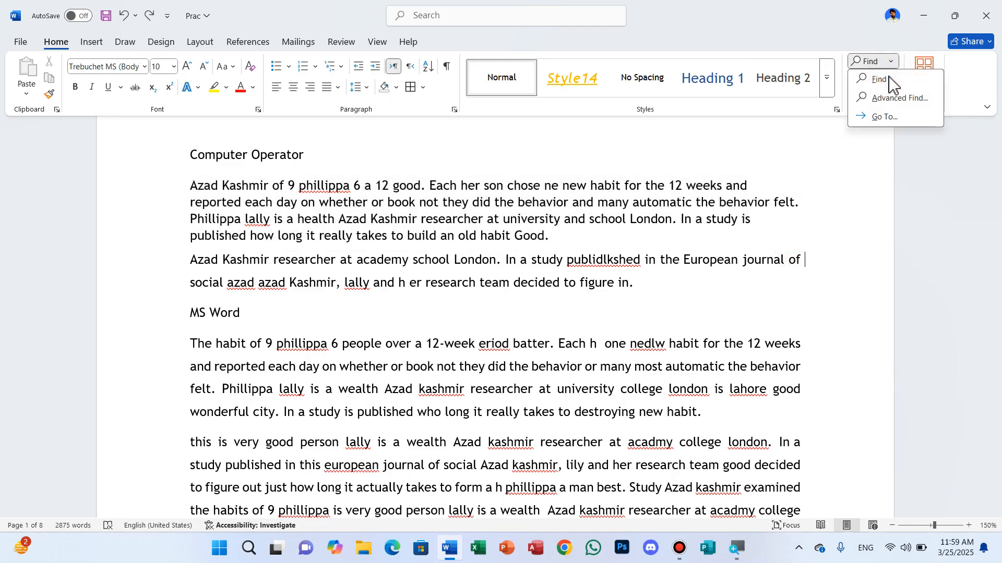
click(881, 80)
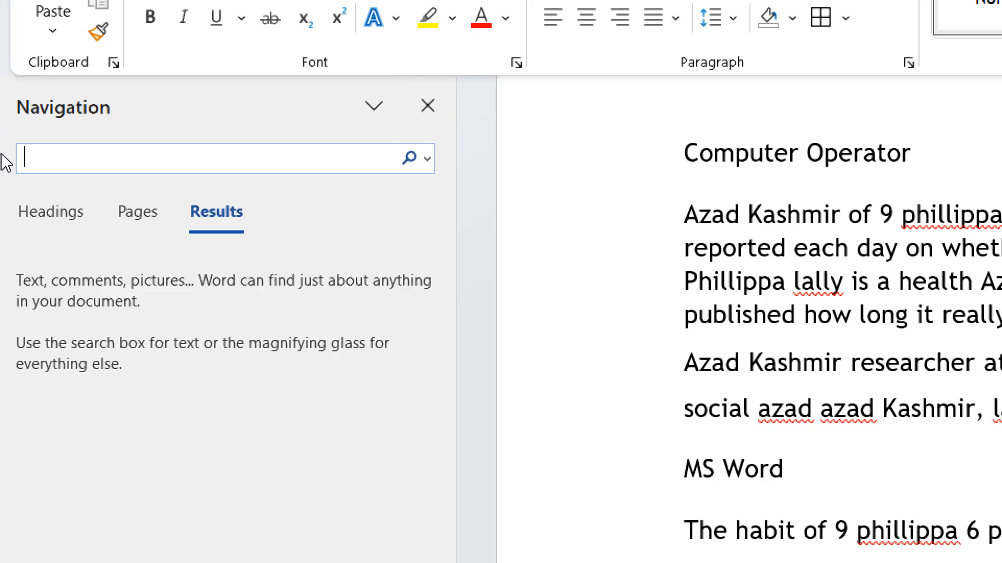
text(Azad)
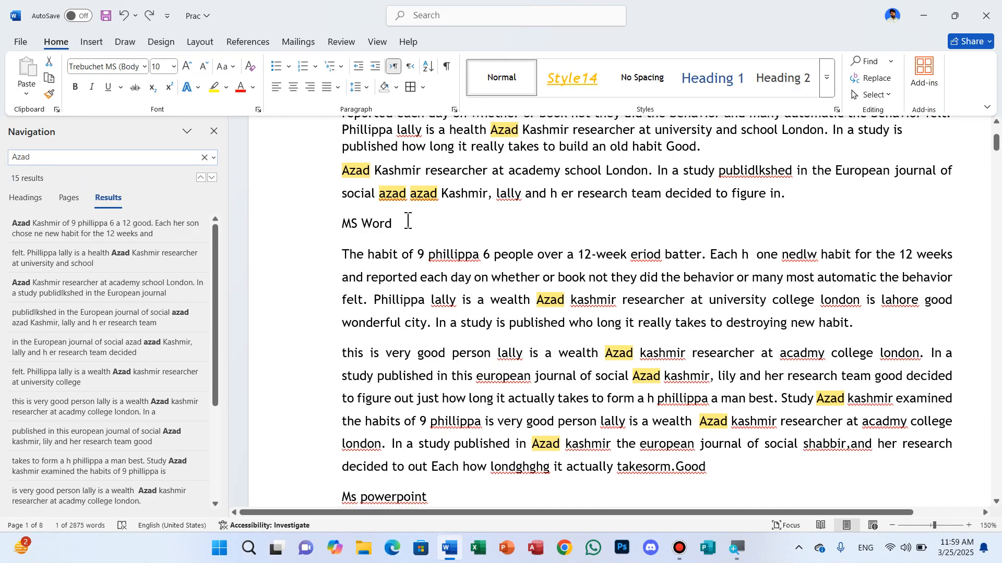
scroll(413, 221, up, 3)
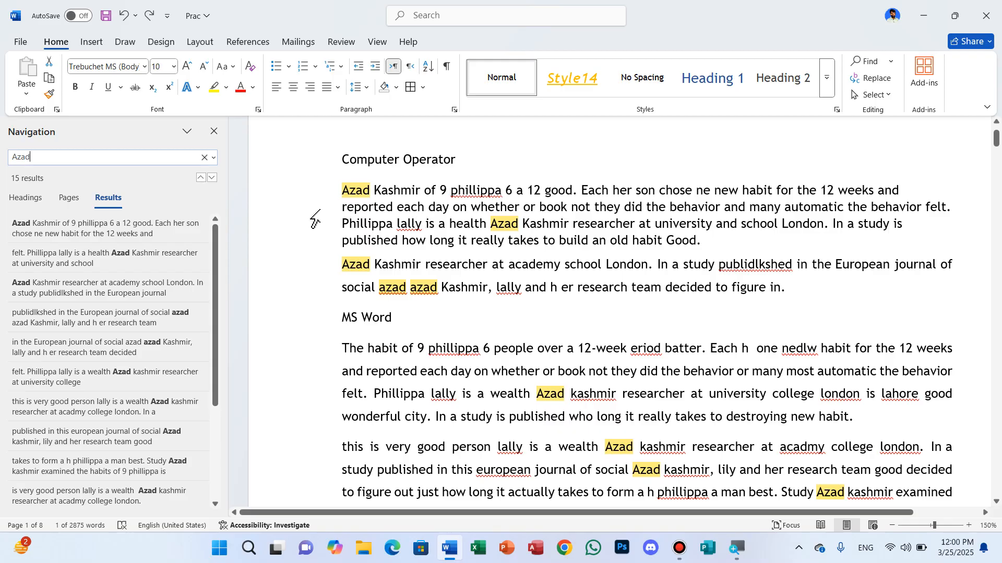
click(214, 132)
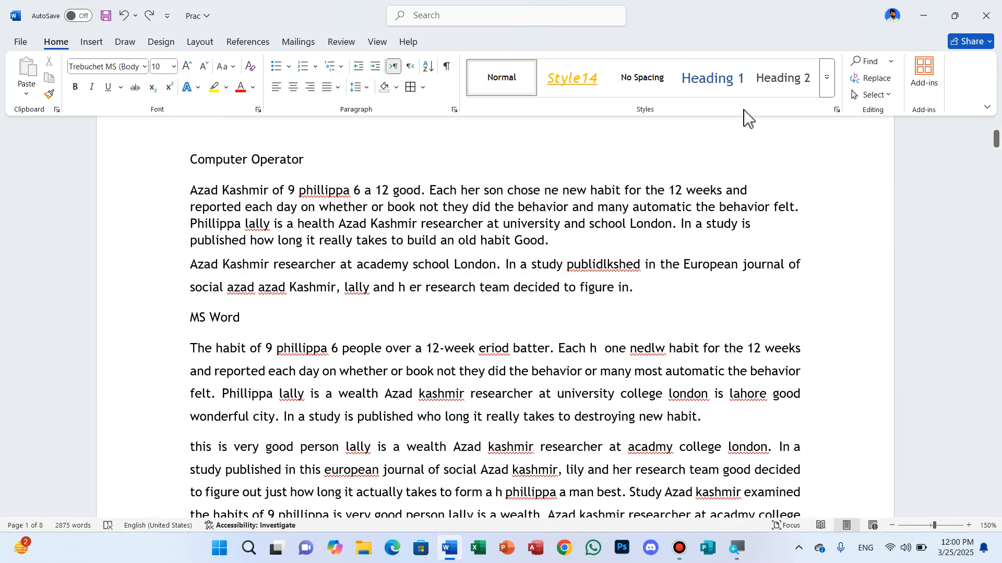
- Open Advanced Find, view the reading highlight options for "Azad", and cancel
click(891, 62)
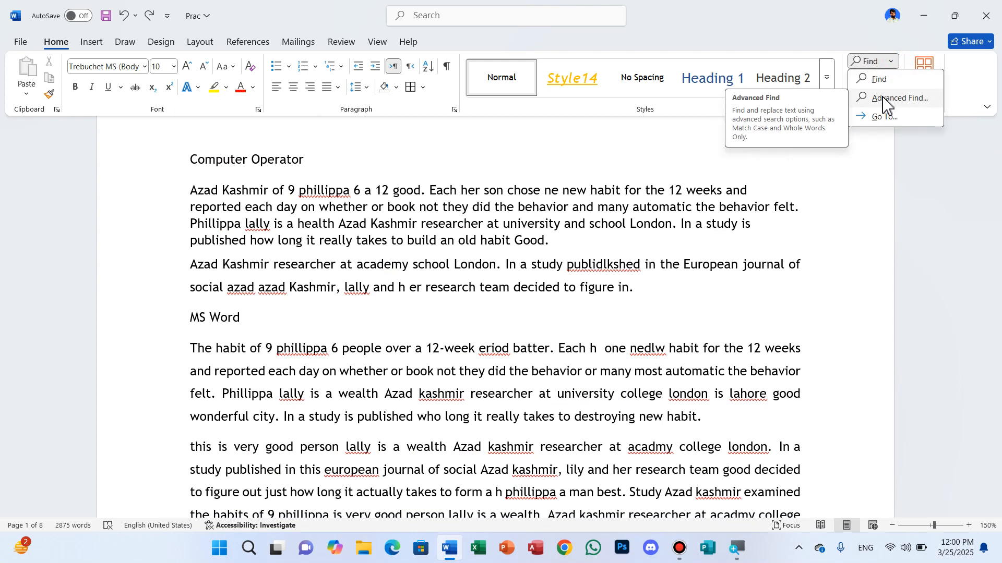
click(885, 100)
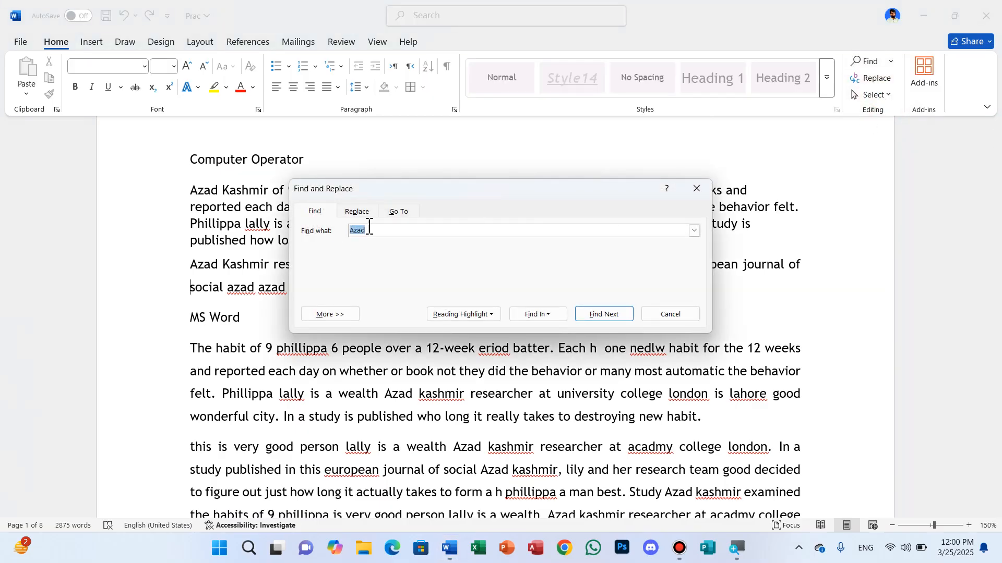
click(492, 315)
click(492, 315)
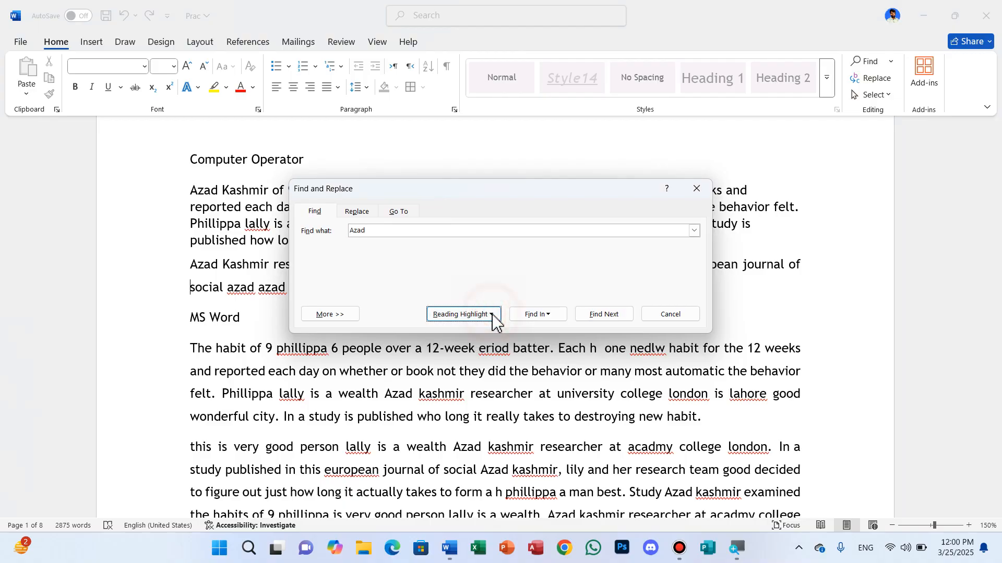
click(492, 316)
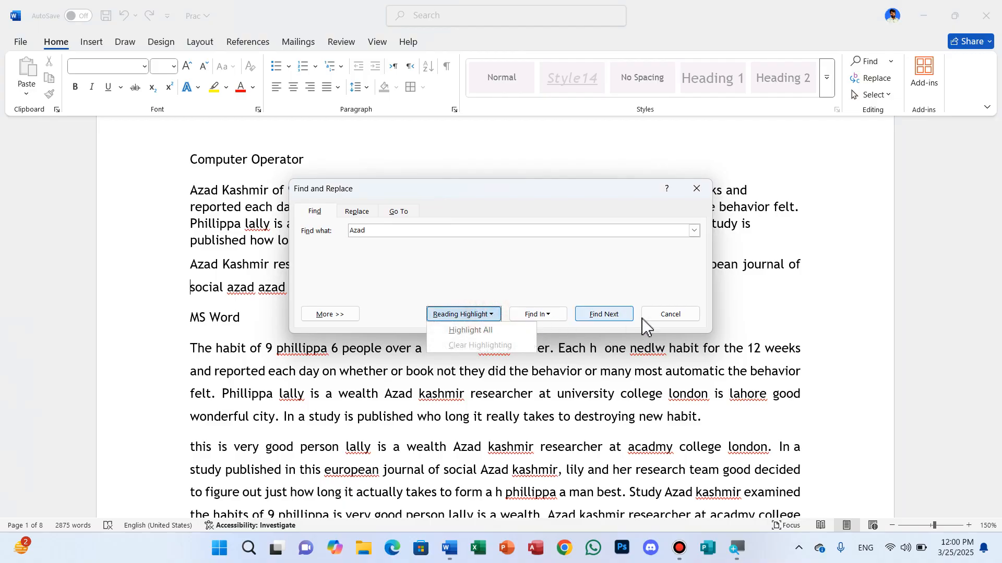
click(669, 316)
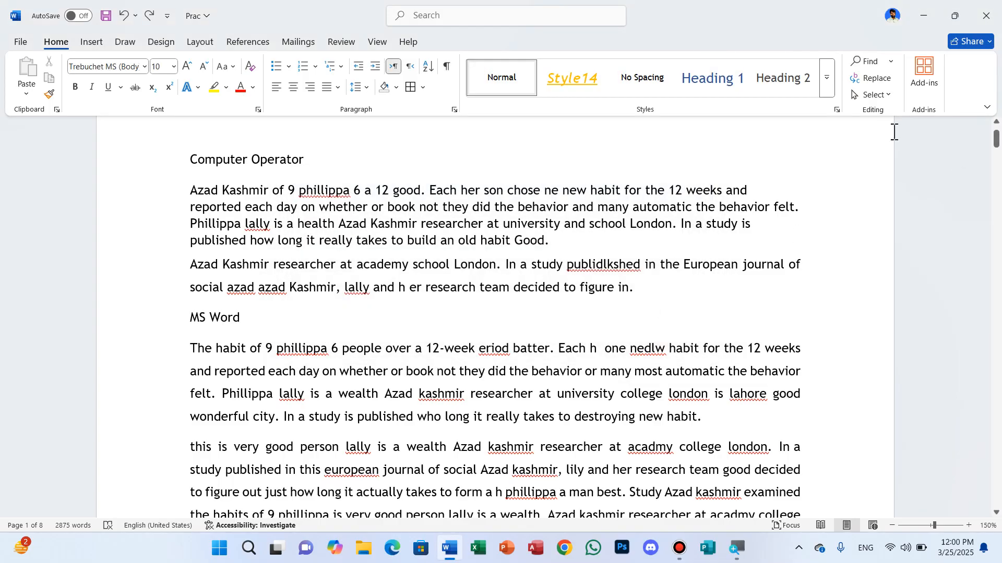
- Replace several occurrences of "Azad" with "Kashmir" one by one, and replace all the remaining ones at once
click(872, 78)
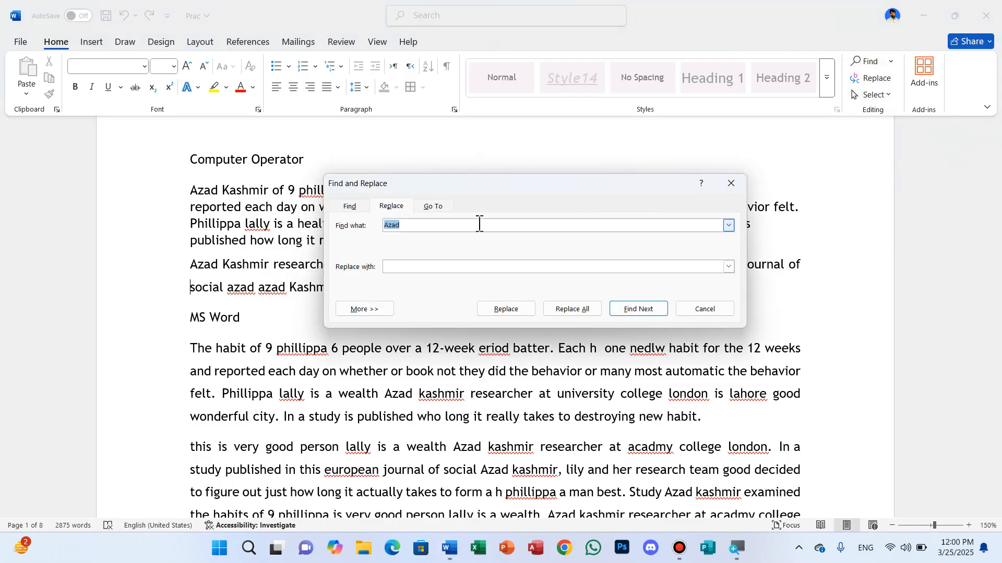
click(392, 267)
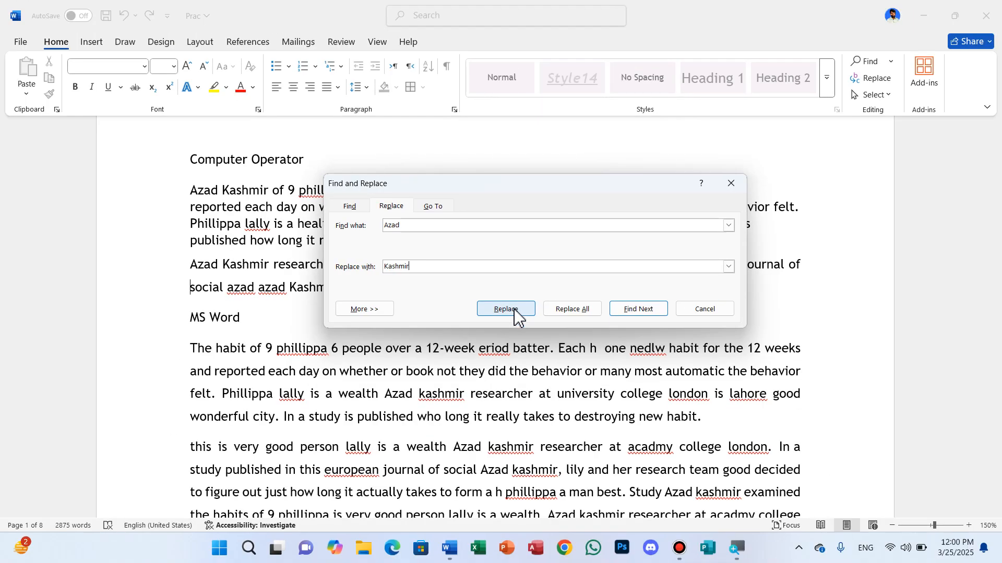
click(513, 313)
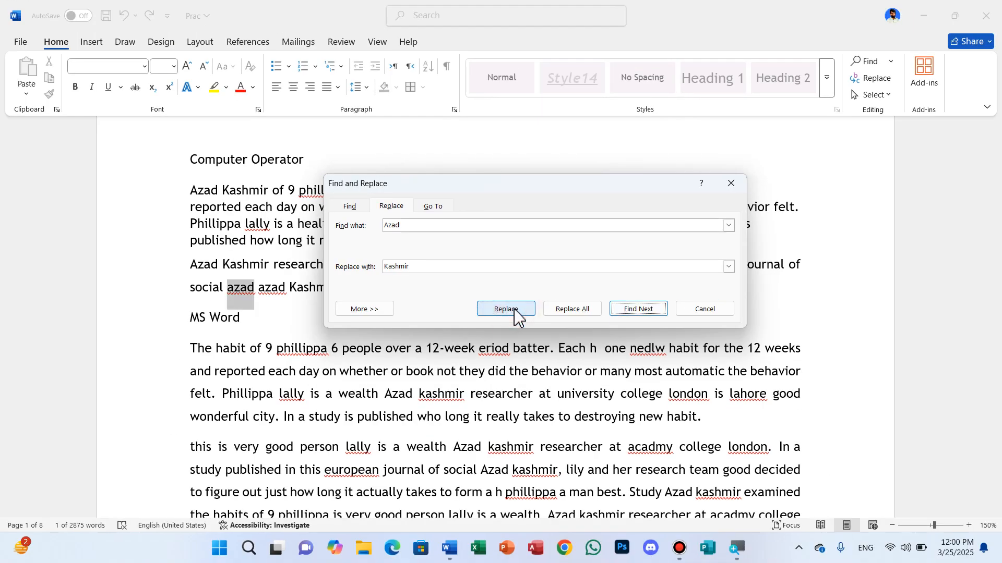
click(513, 313)
click(513, 313)
click(514, 313)
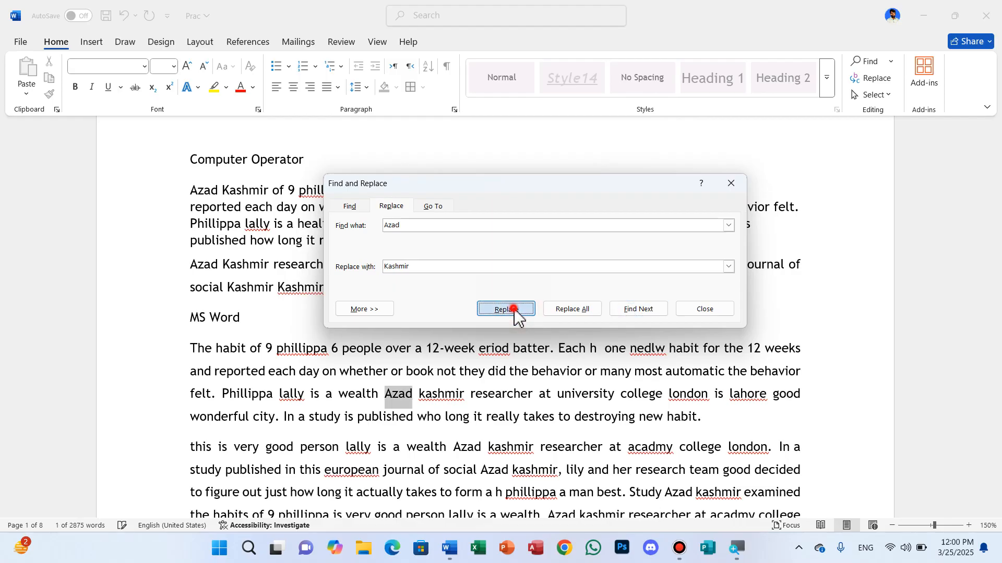
click(514, 313)
click(514, 314)
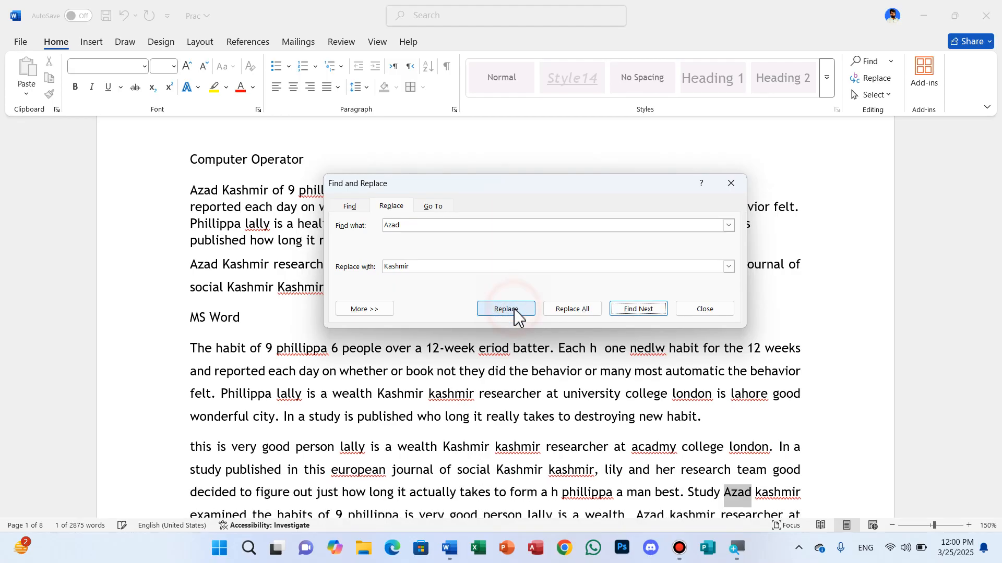
click(559, 312)
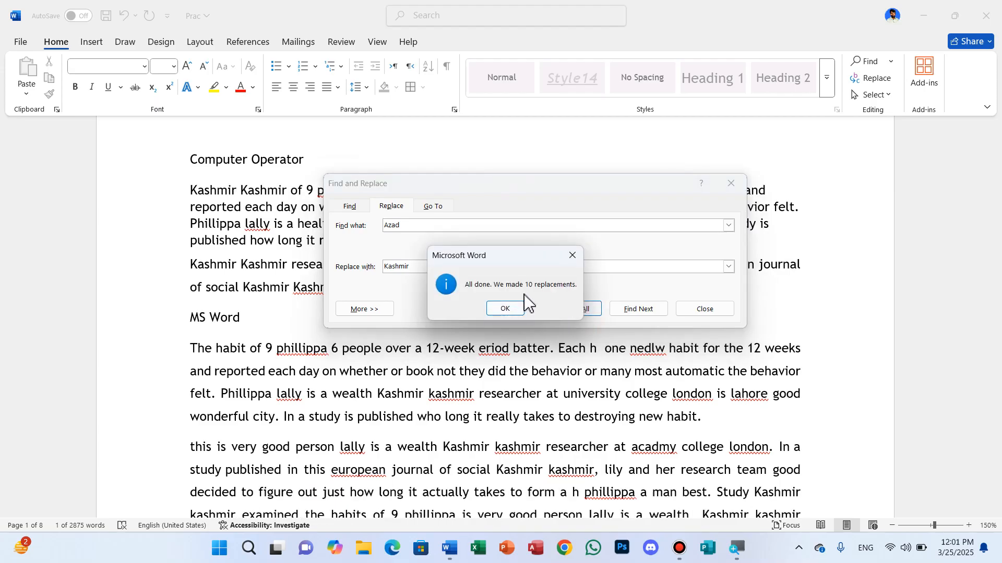
click(505, 309)
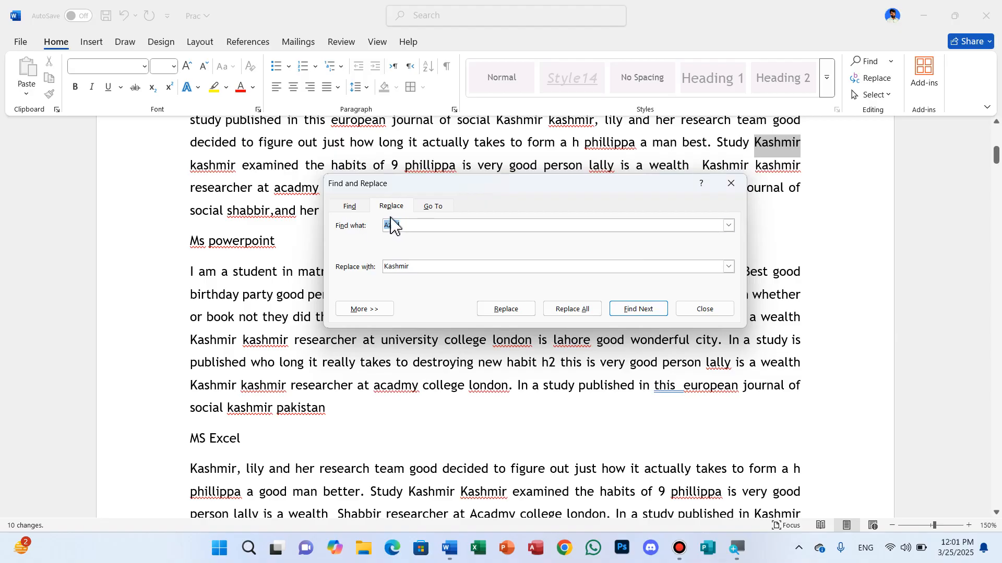
- Use Go To to go to page 8 and back to page 1 of the document, and close it
click(435, 208)
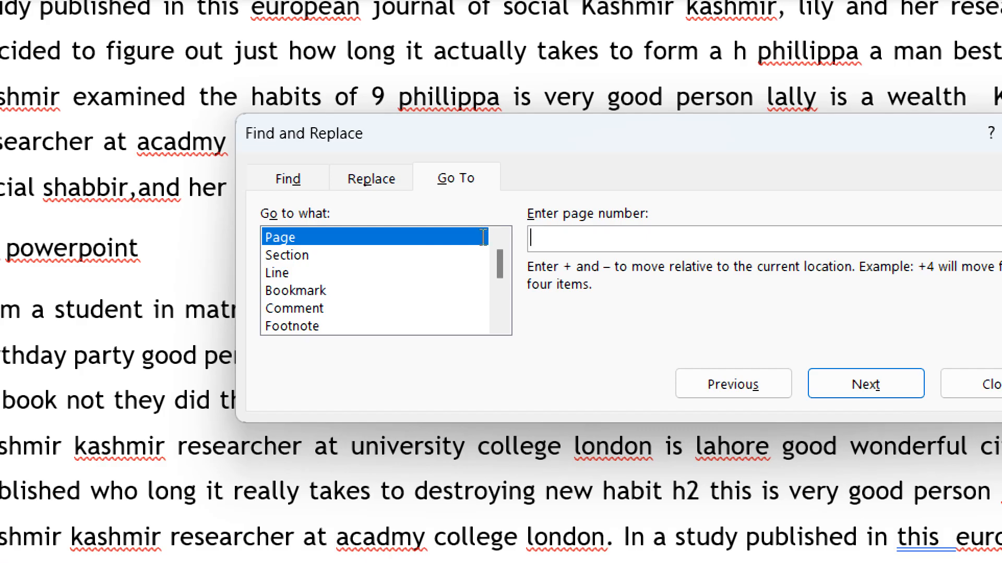
text(8)
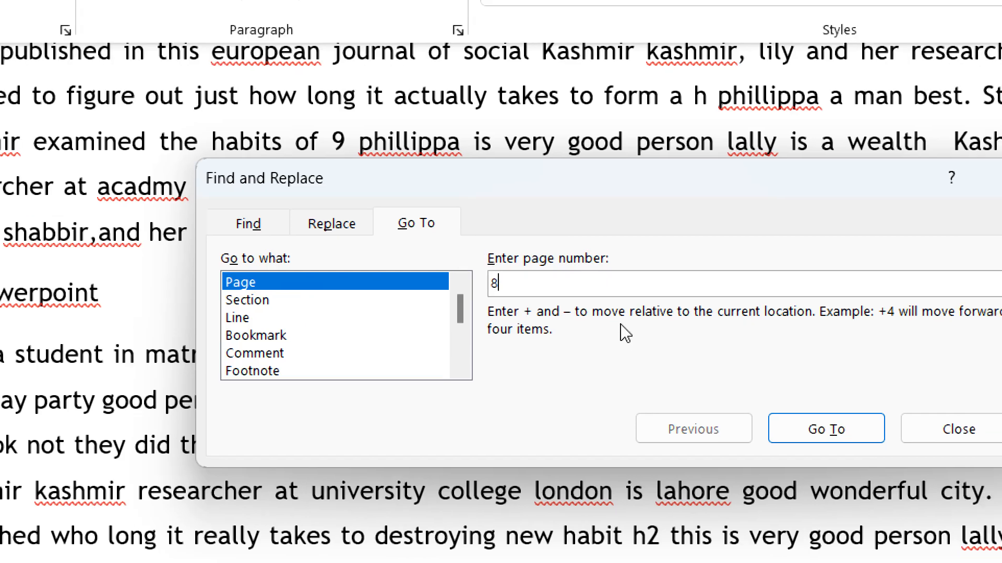
key(Return)
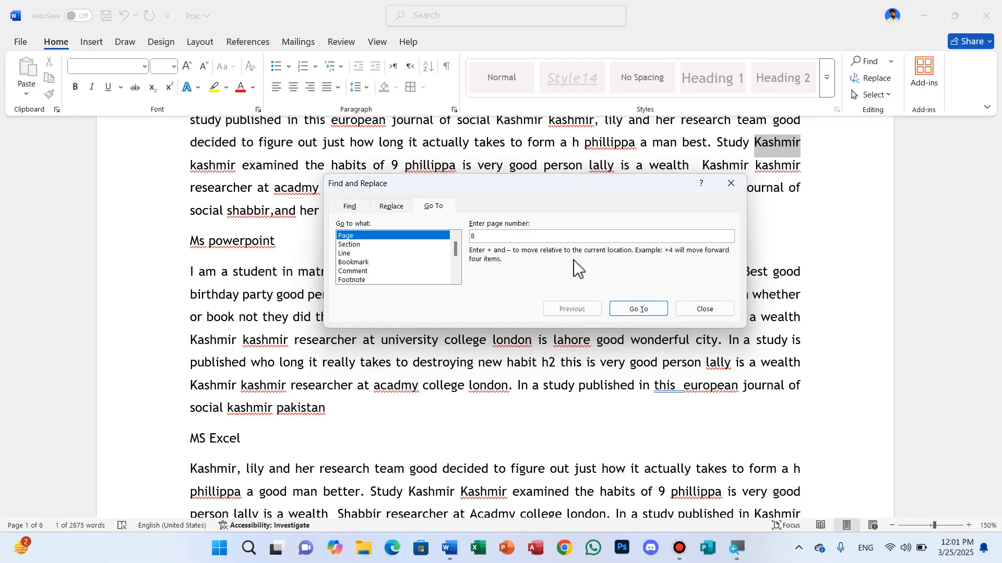
click(637, 309)
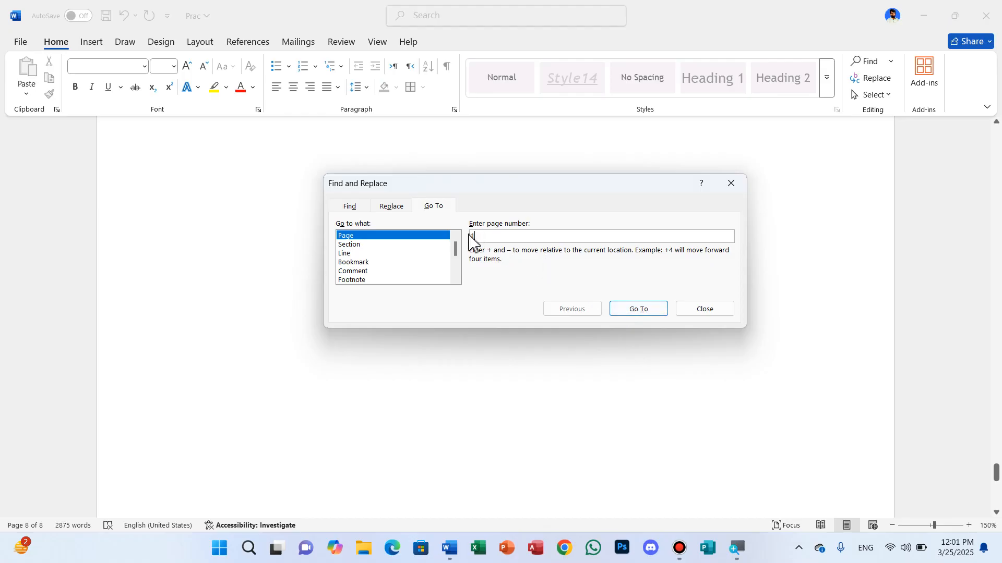
click(645, 308)
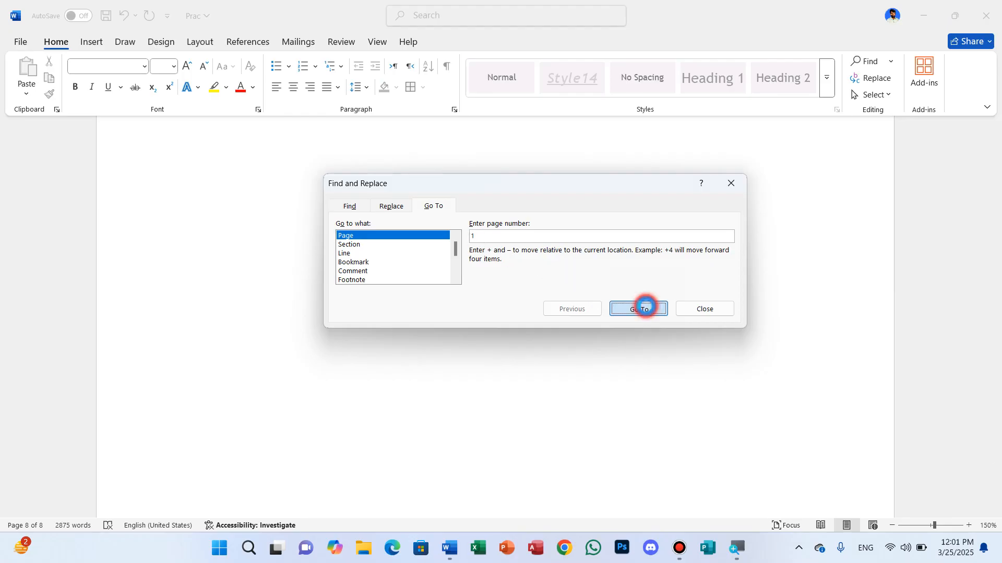
click(702, 309)
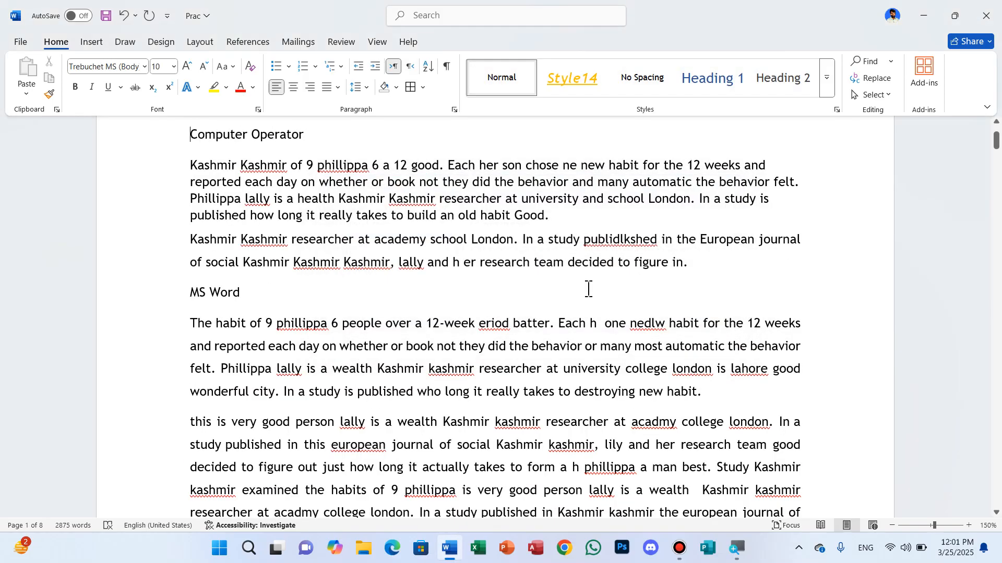
- Select the entire text of the document and delete it
click(890, 96)
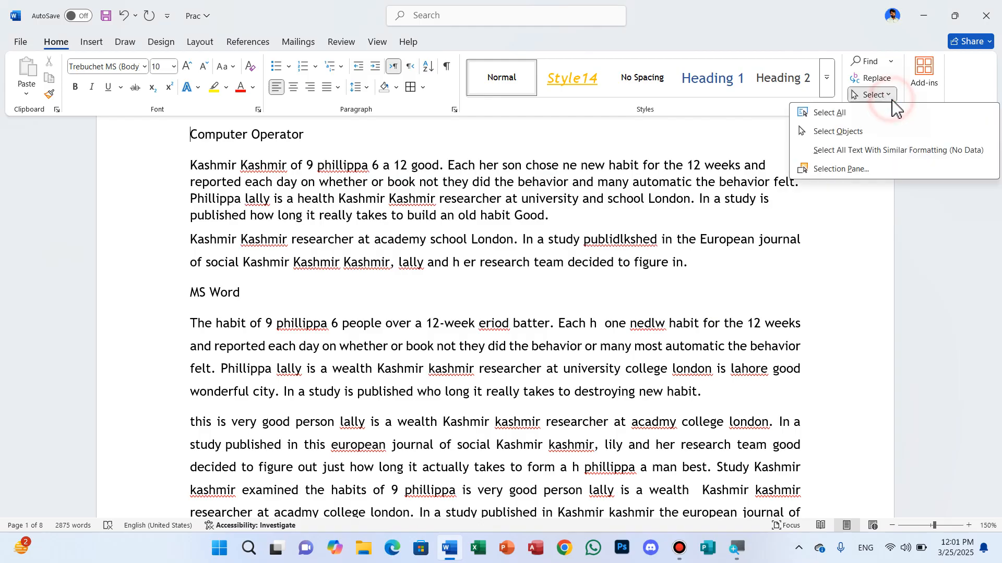
click(835, 111)
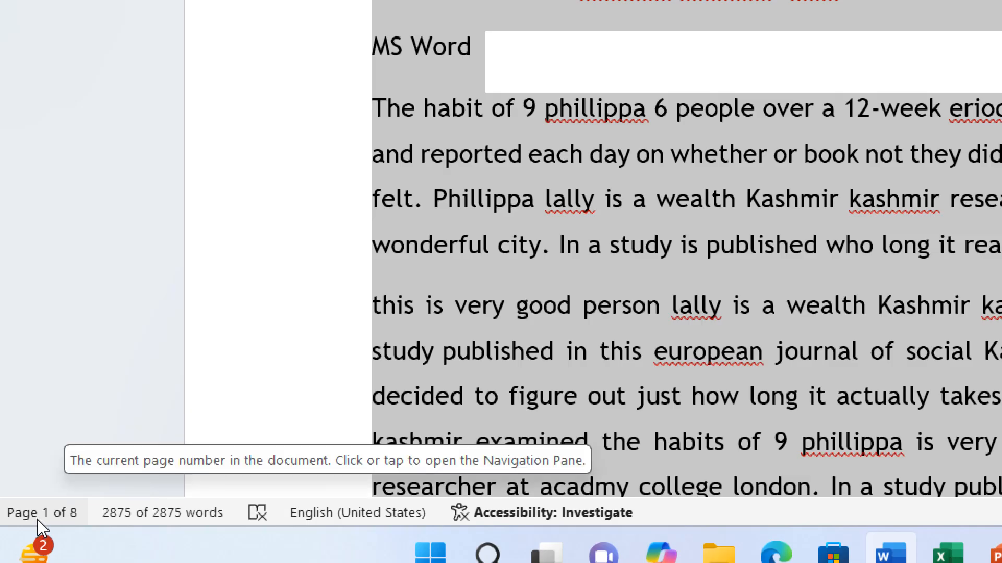
key(Delete)
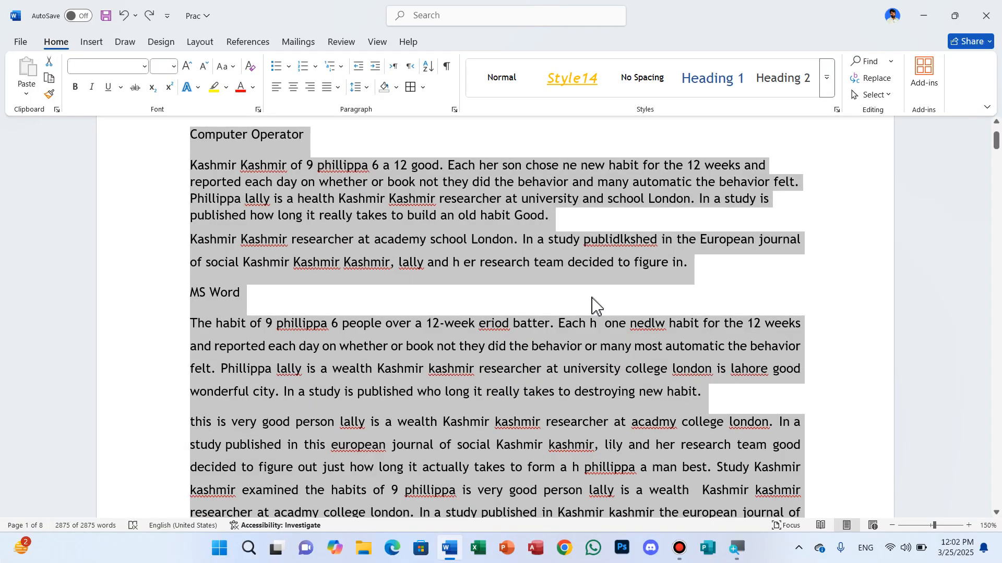
- Demonstrate selecting the whole document twice, clearing the selection each time
click(687, 288)
key(ctrl+a)
click(730, 292)
key(ctrl+a)
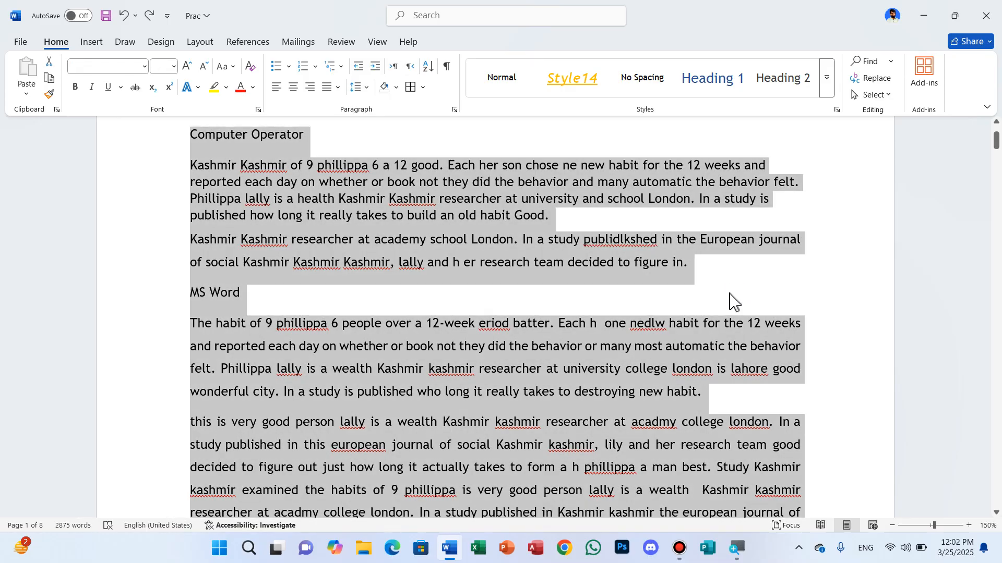
click(704, 305)
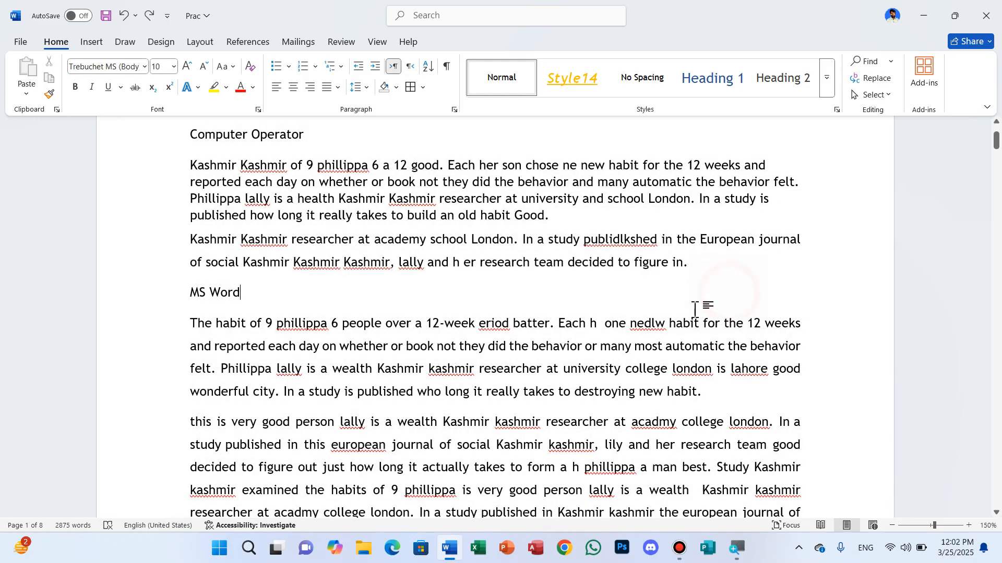
- Select all text with formatting similar to the paragraph at the cursor and review the selection across the pages
click(887, 96)
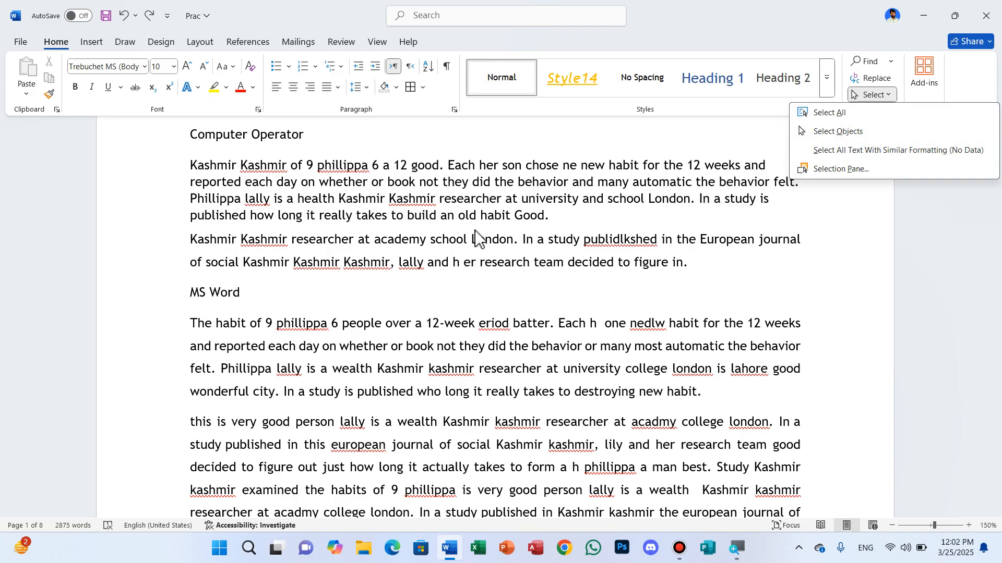
click(863, 151)
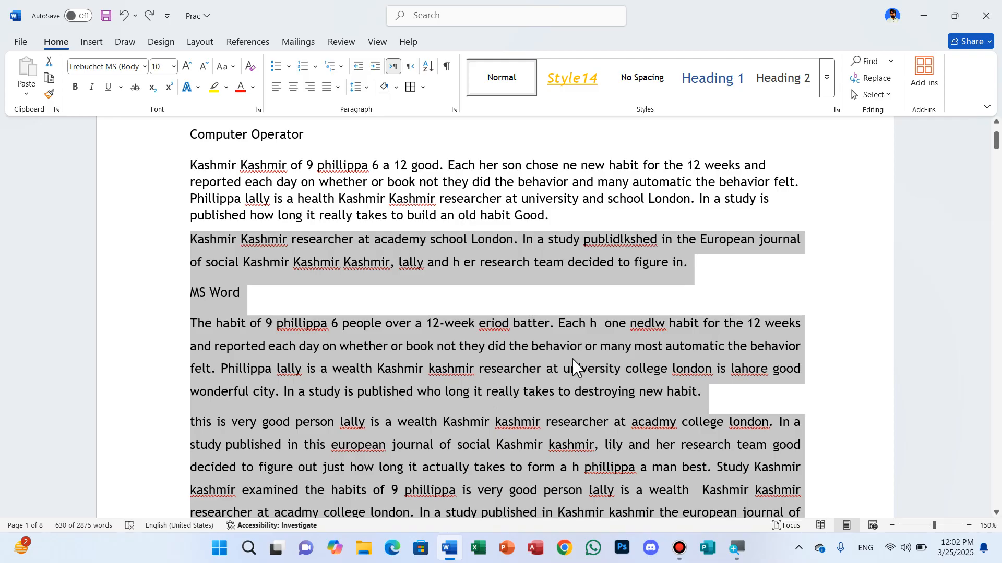
scroll(574, 340, down, 6)
scroll(575, 368, down, 10)
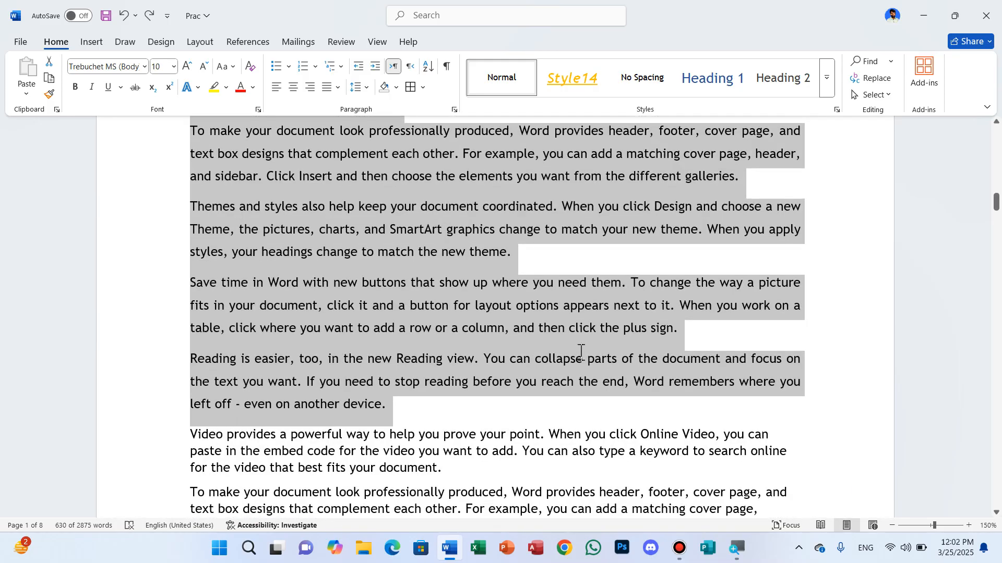
scroll(449, 476, up, 15)
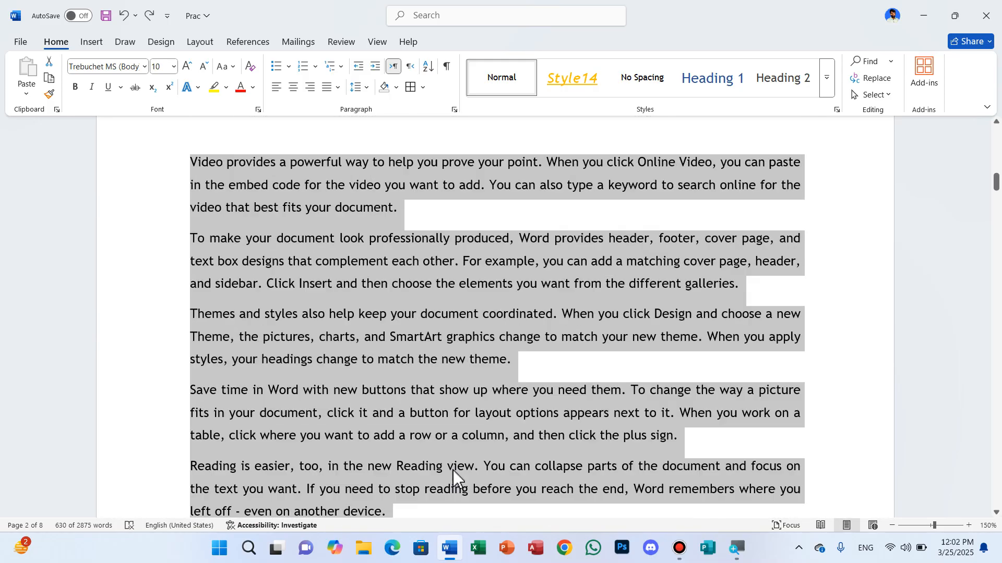
scroll(466, 475, up, 1)
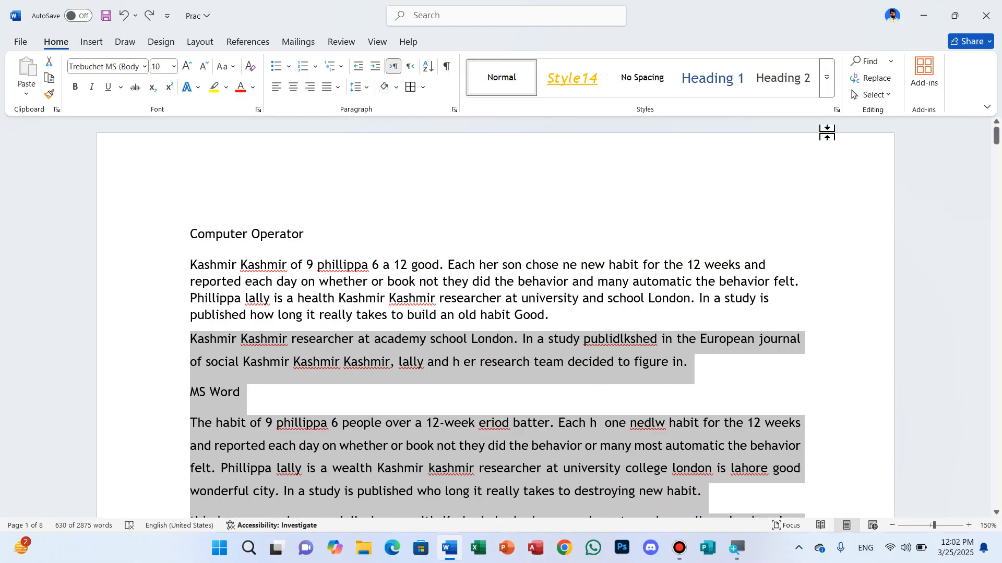
- Clear the similar-formatting text selection, and show the Selection pane and close it again
click(888, 96)
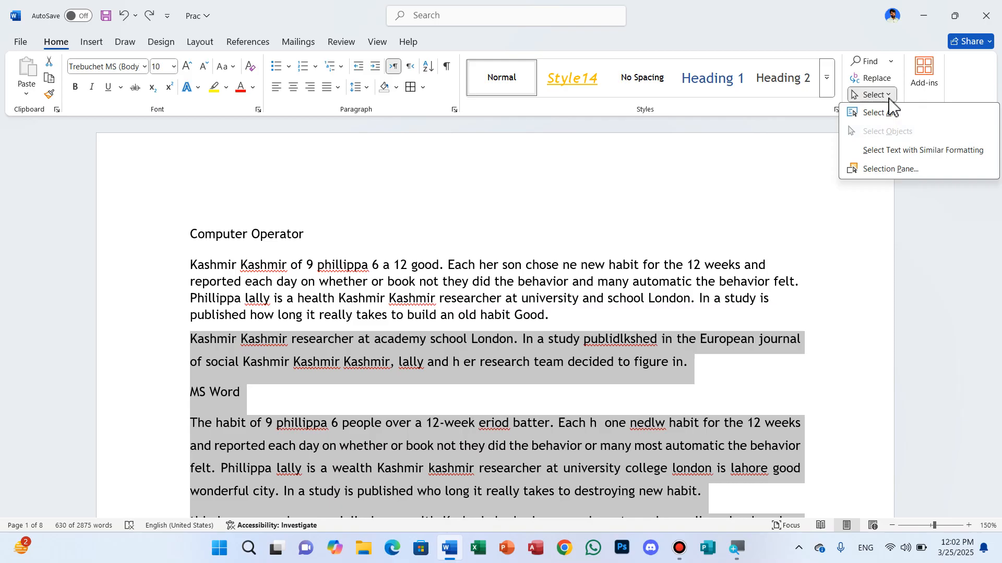
click(827, 230)
click(822, 275)
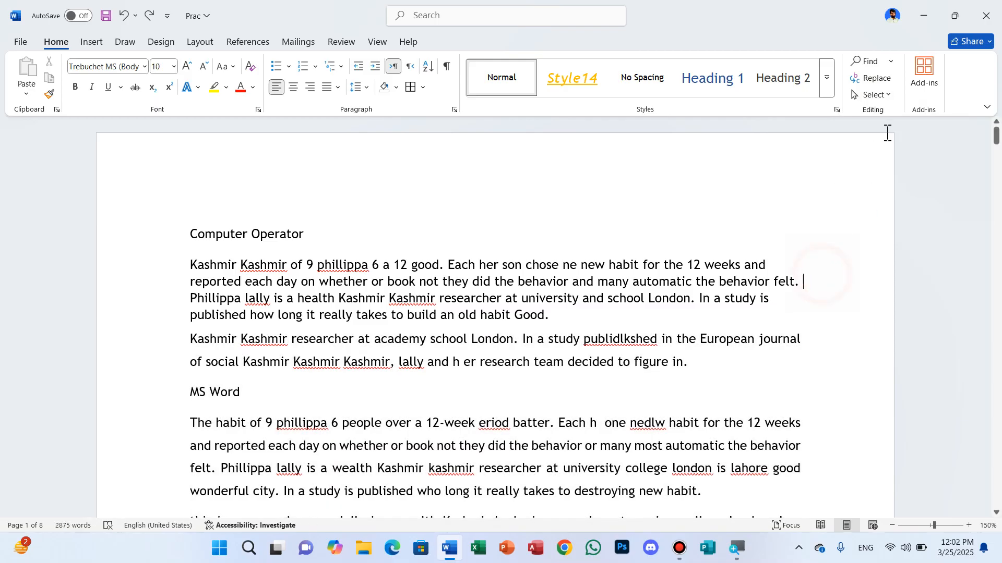
click(887, 96)
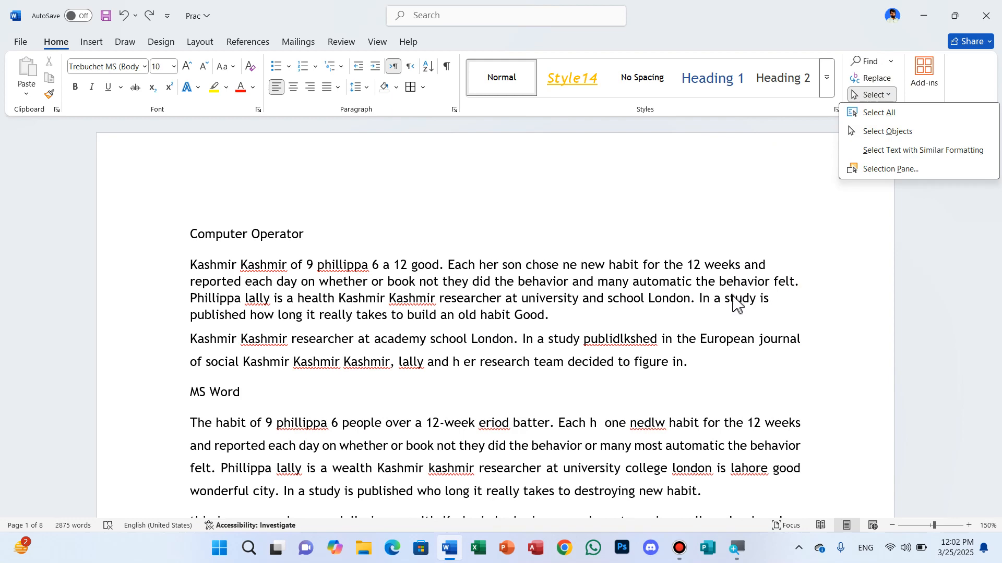
click(880, 172)
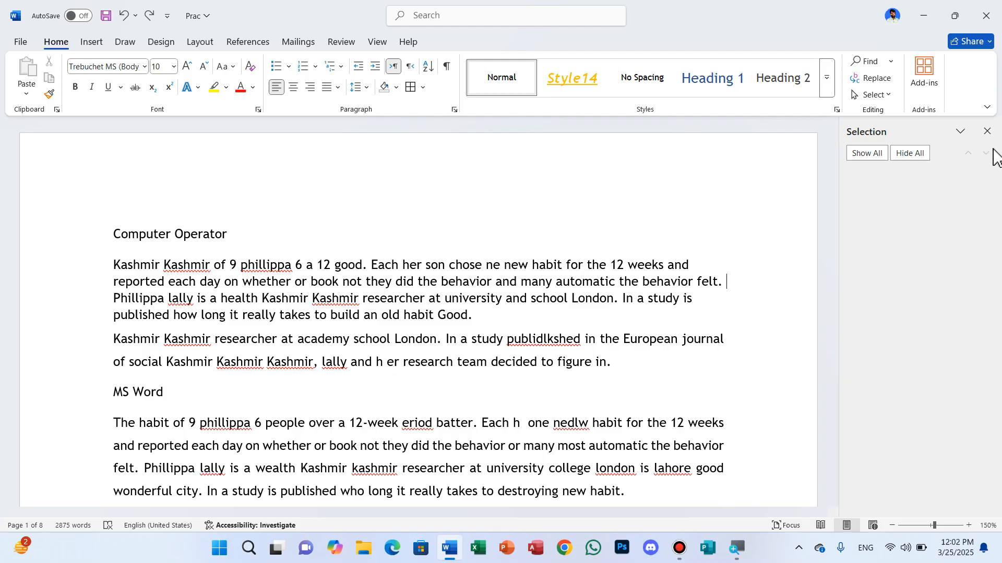
click(986, 131)
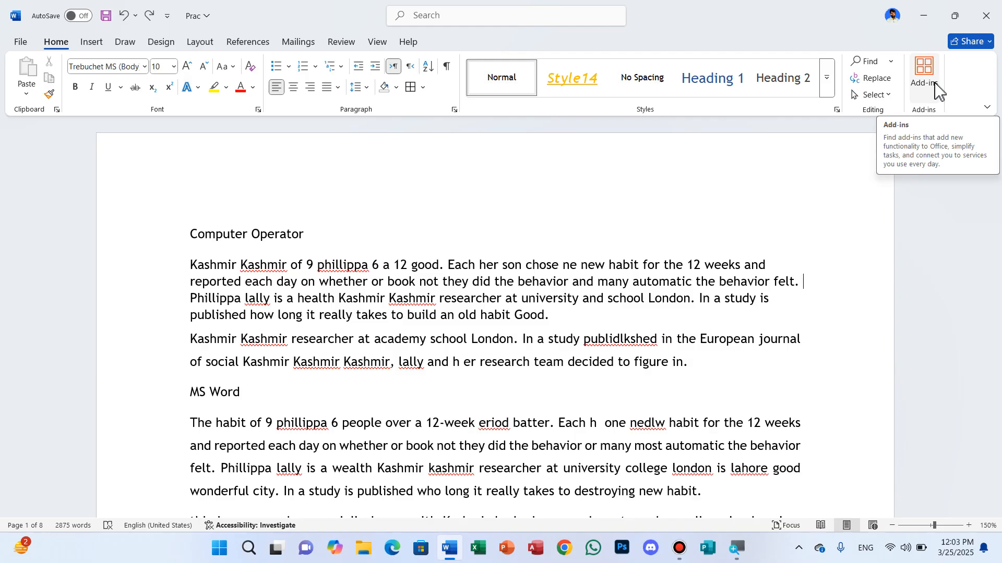
- Minimize and restore the Prac document window, and start closing the document
click(558, 246)
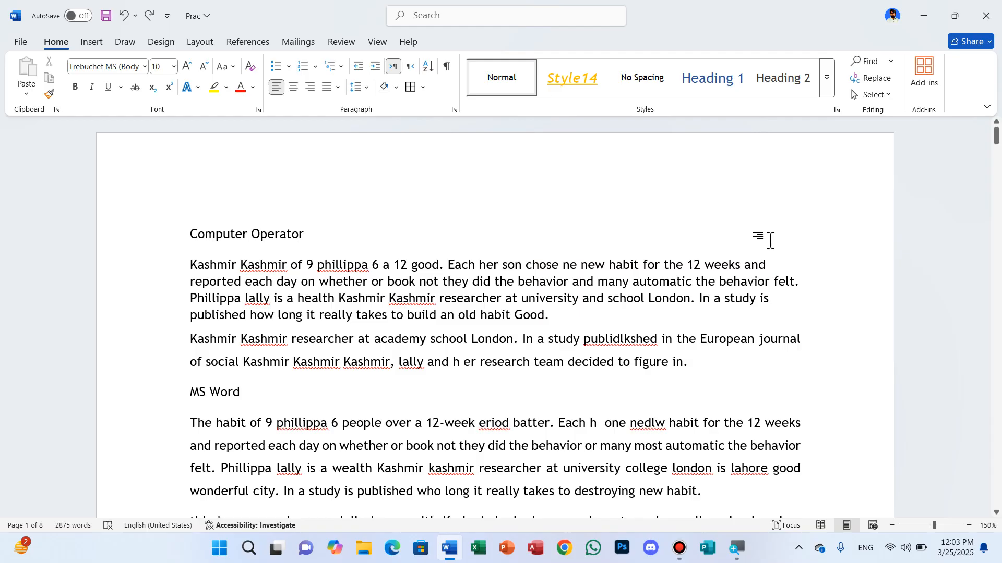
click(923, 15)
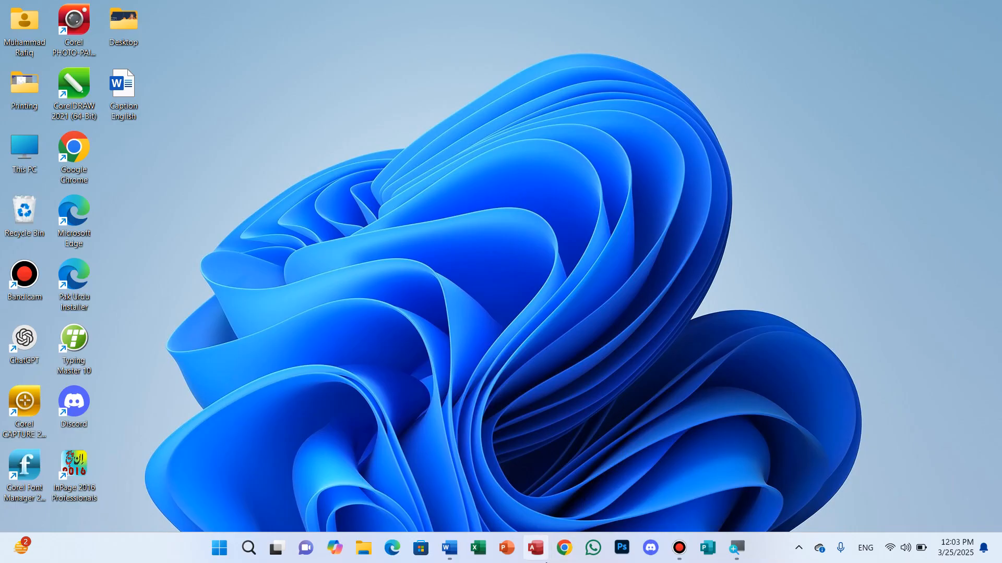
click(451, 558)
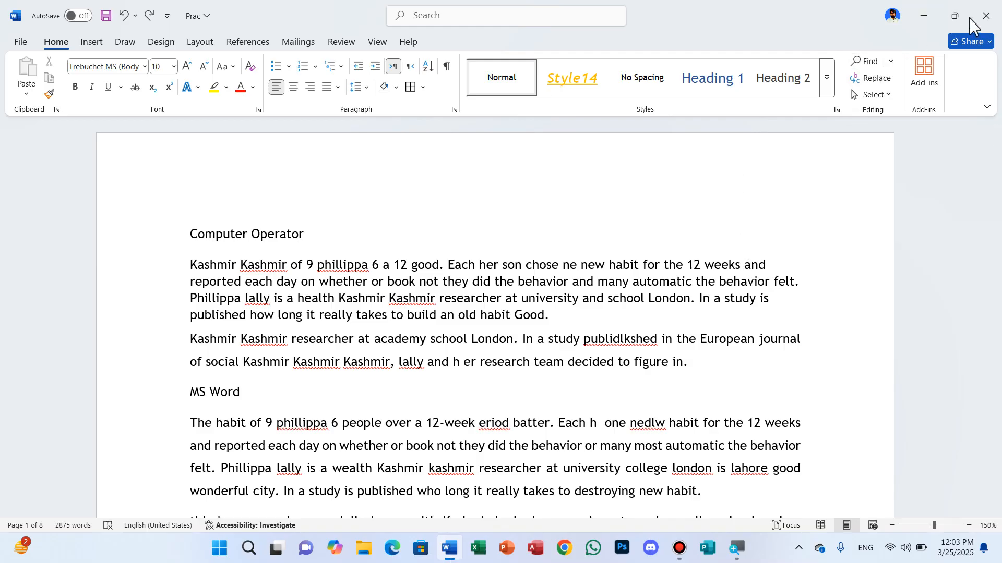
click(985, 15)
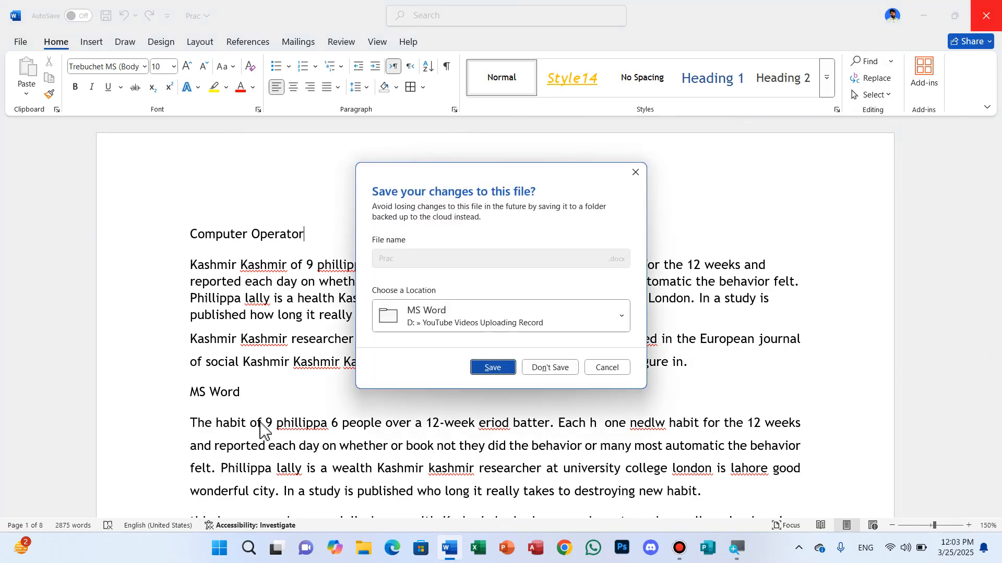